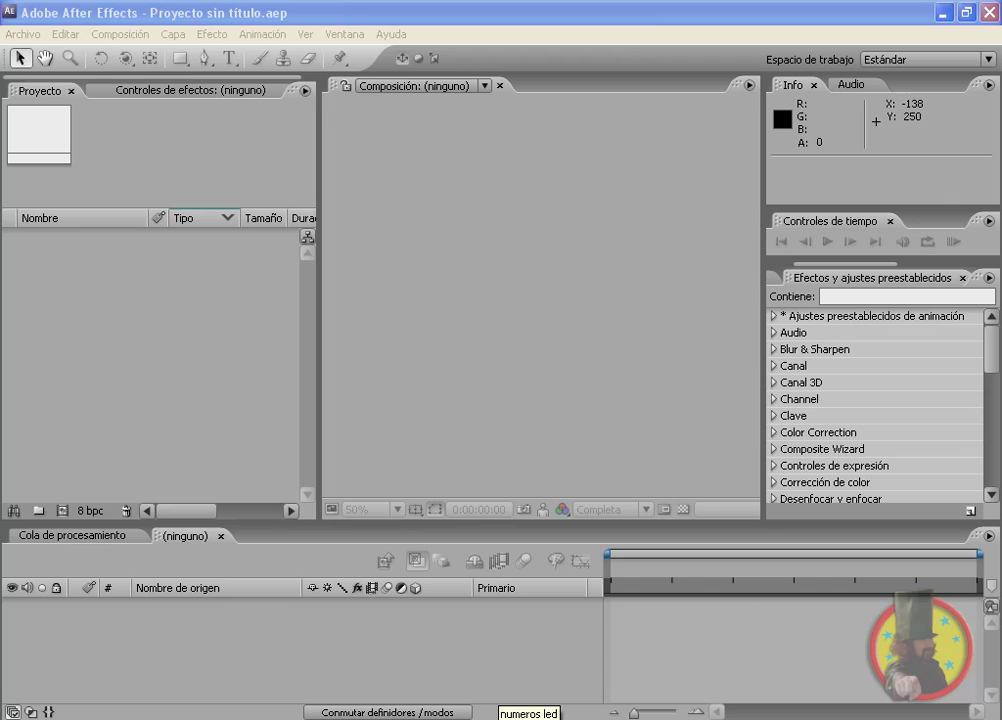
- Look over the numeros led folder's .rar, .aep, LCD photo, fuentes and MetaLWarrioRPresets items
click(528, 717)
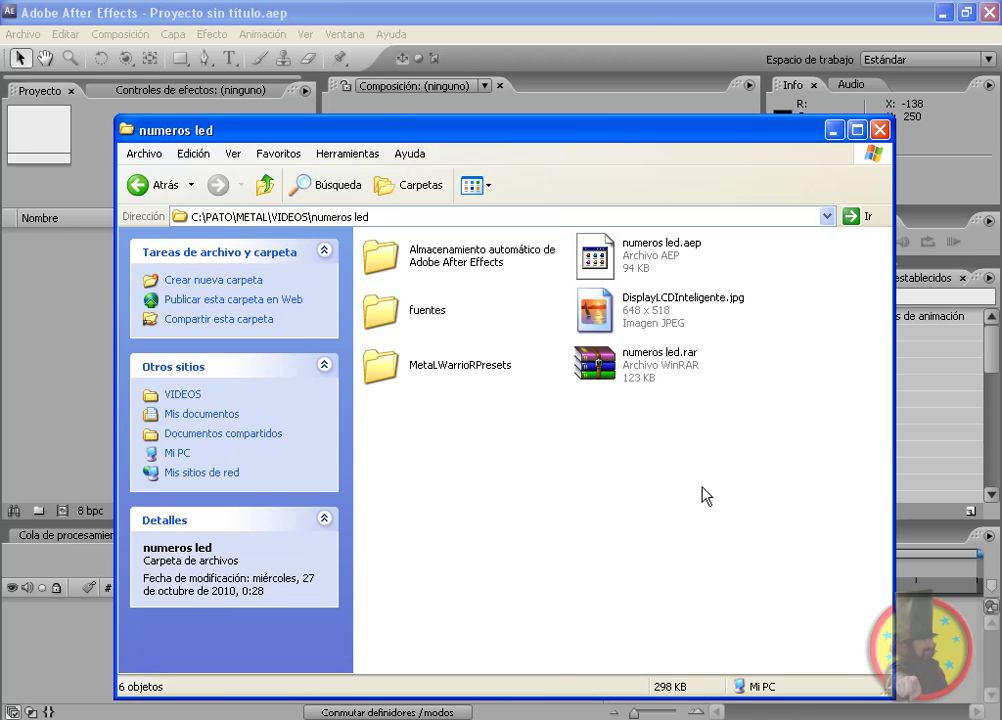
click(619, 367)
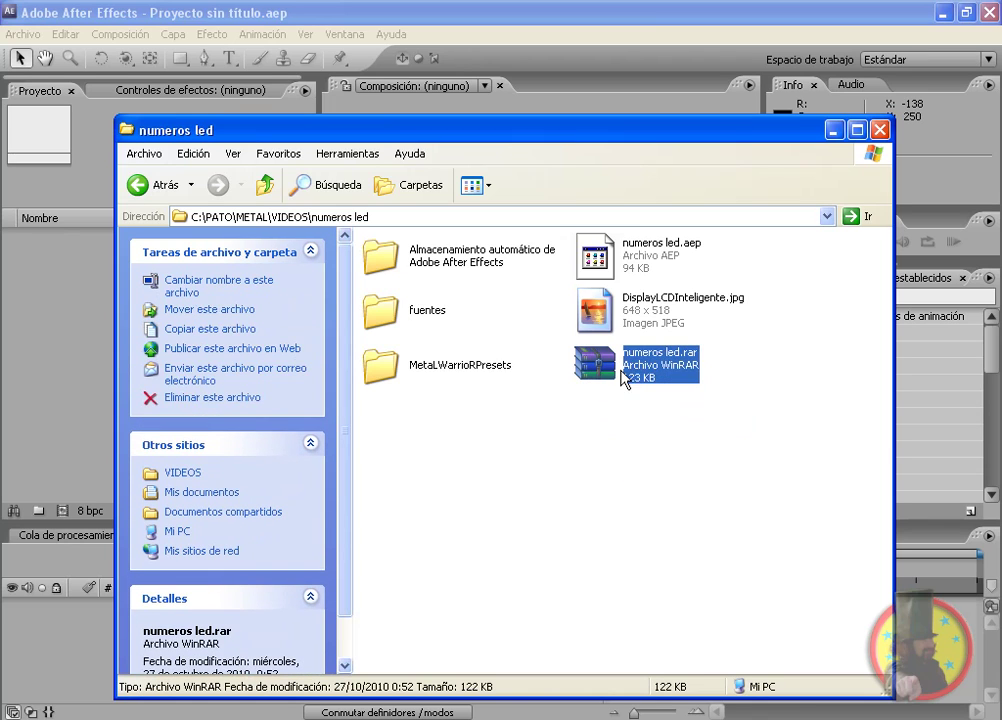
click(616, 256)
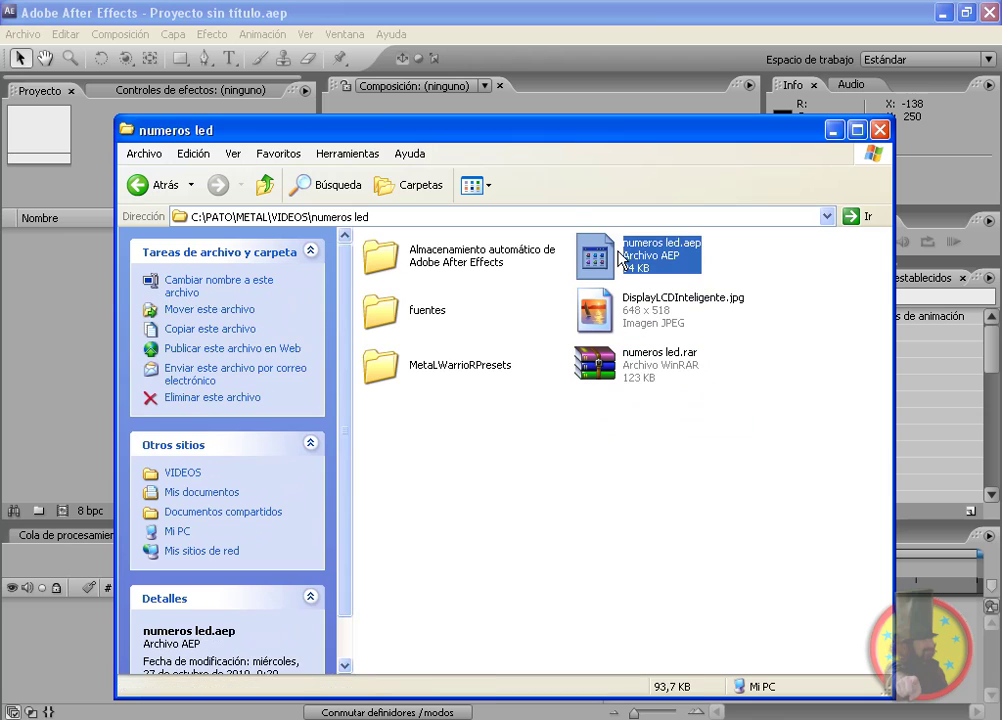
click(604, 292)
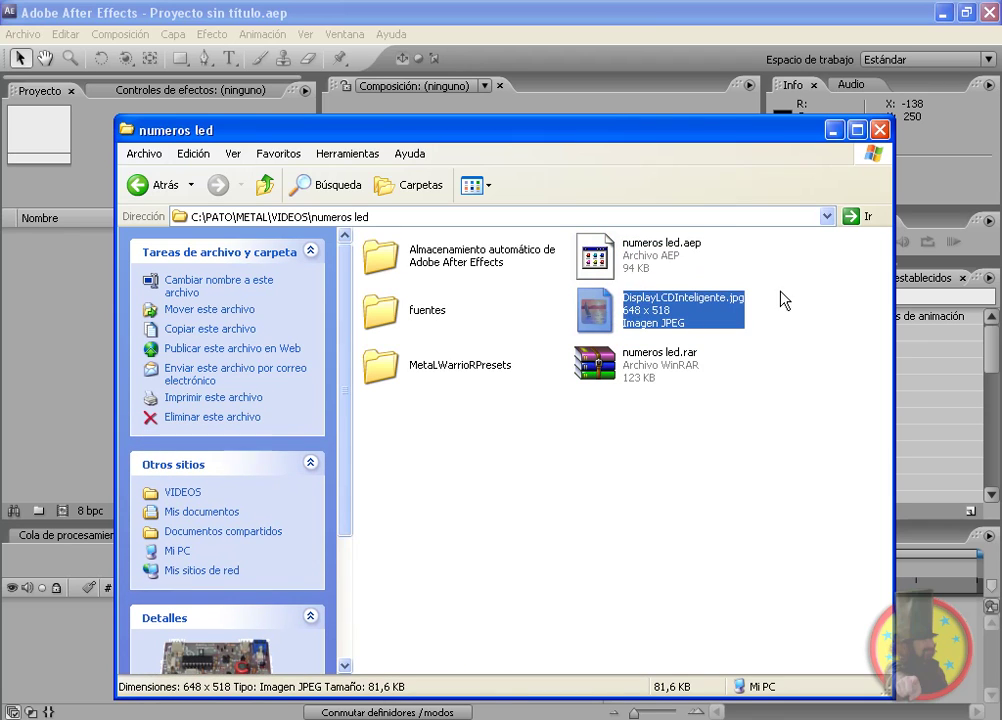
drag(783, 300, 638, 257)
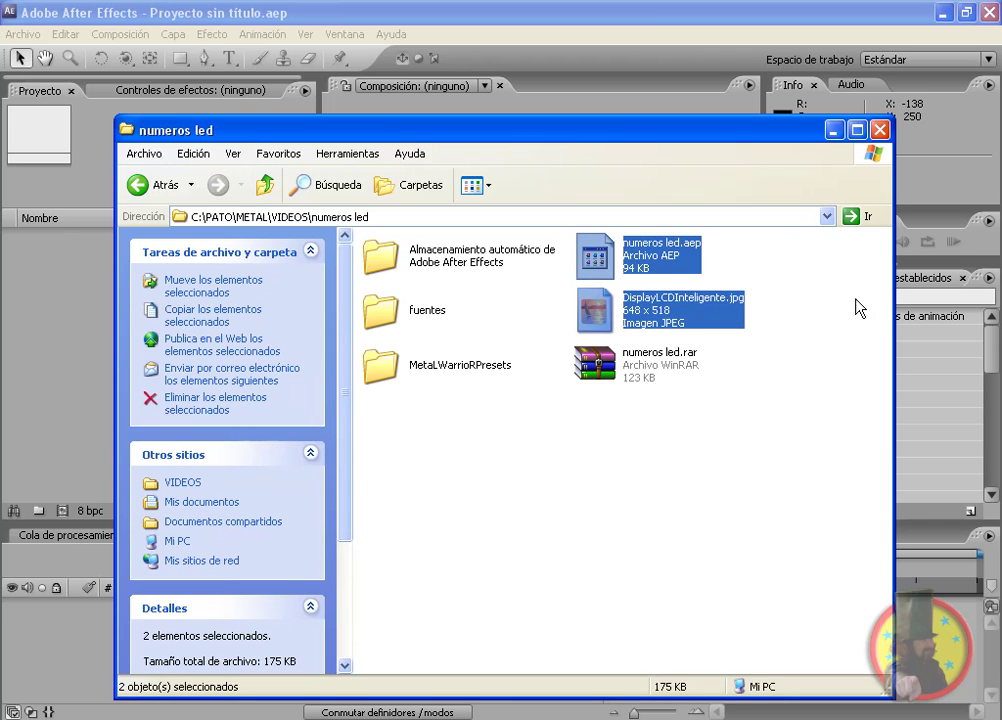
click(441, 331)
click(380, 312)
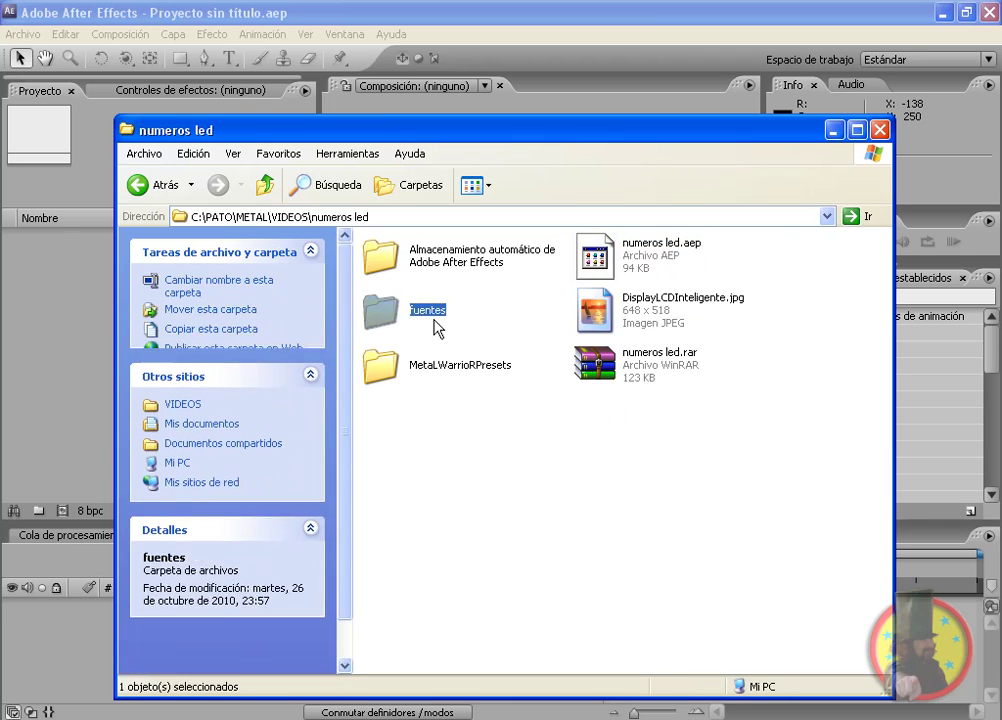
click(503, 487)
click(435, 378)
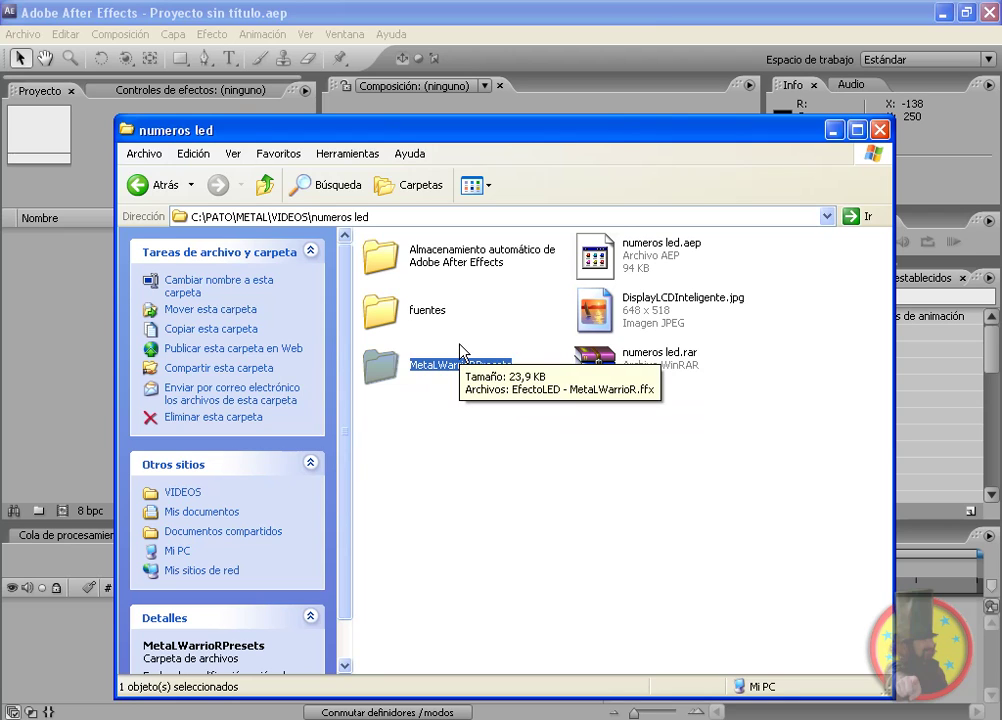
click(450, 389)
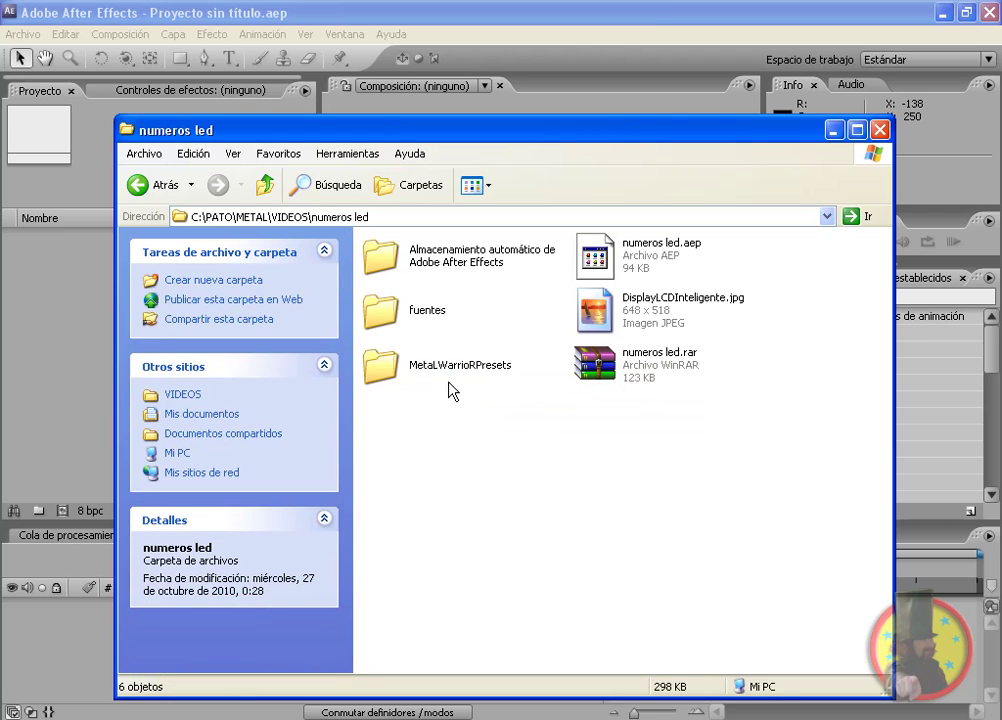
- Open the Fonts folder from the Windows Control Panel
key(super)
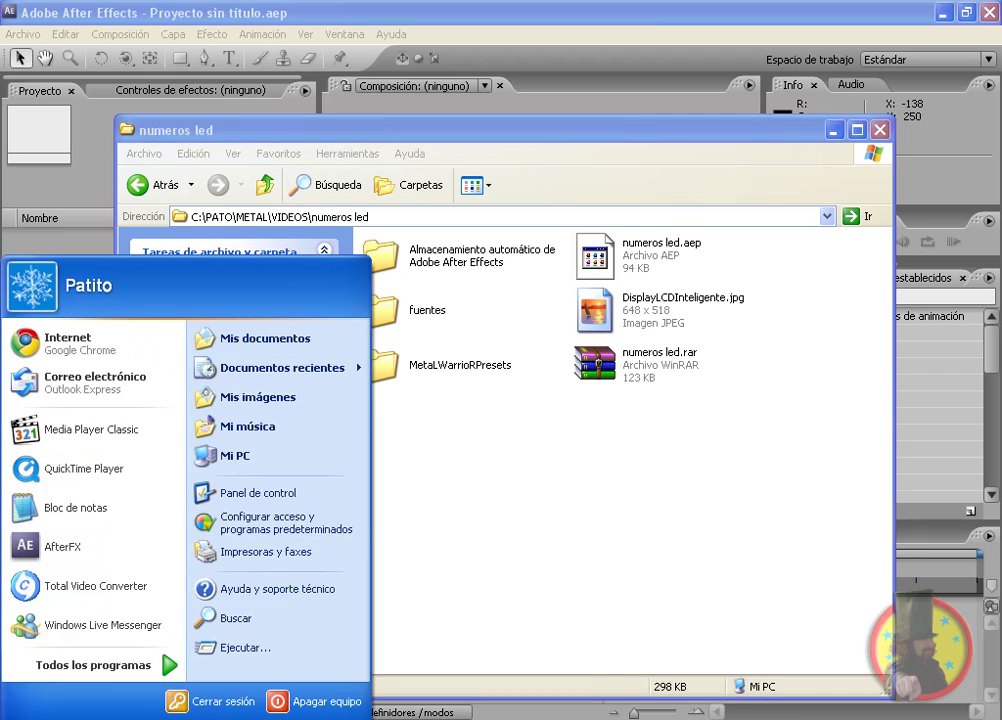
click(240, 495)
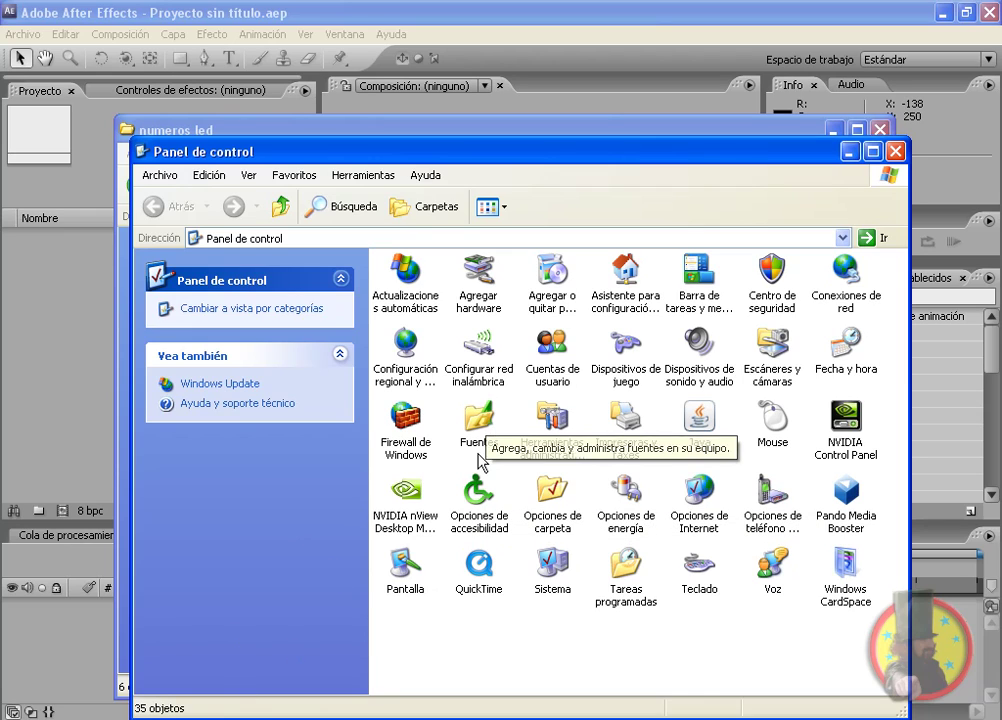
click(485, 433)
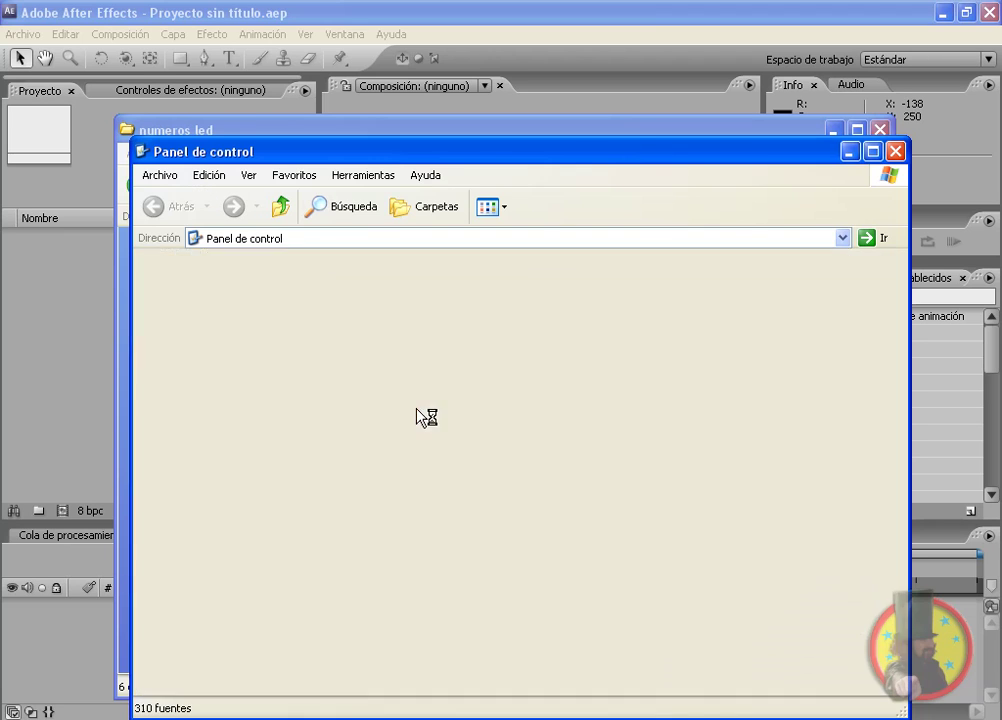
drag(312, 152, 316, 112)
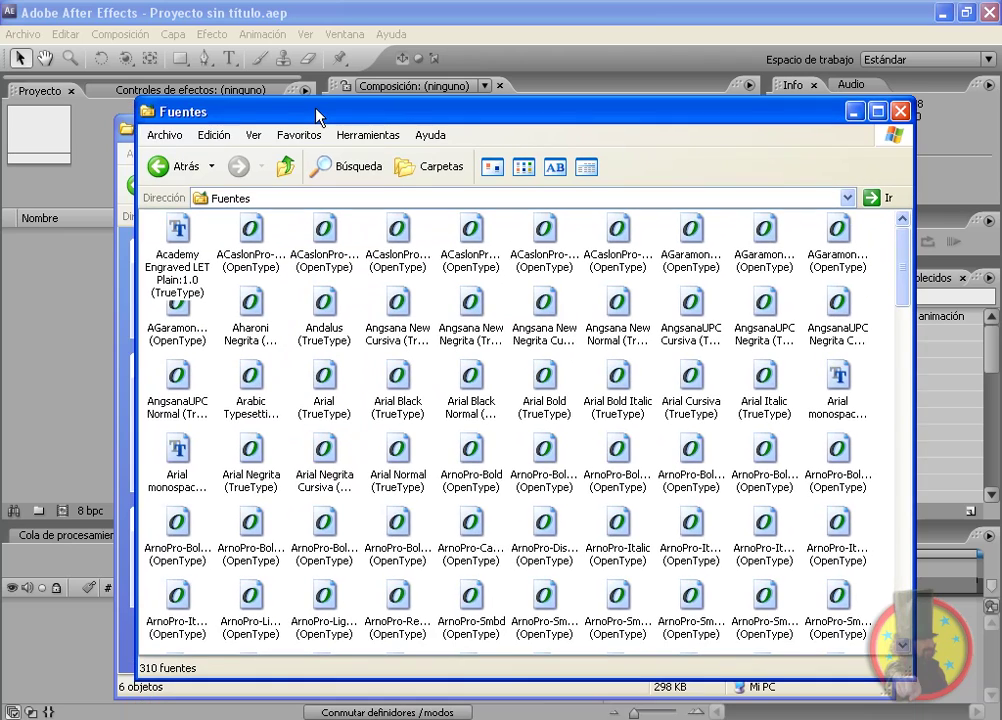
- Install all four fonts from C:\PATO\METAL\VIDEOS\numeros led\fuentes
click(166, 135)
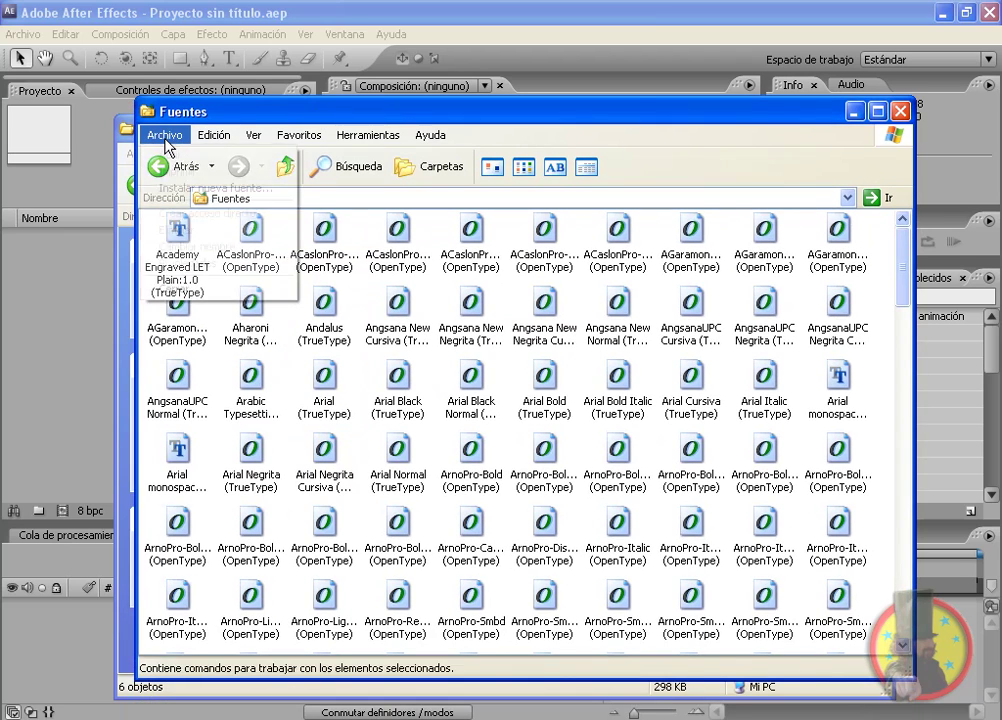
click(190, 187)
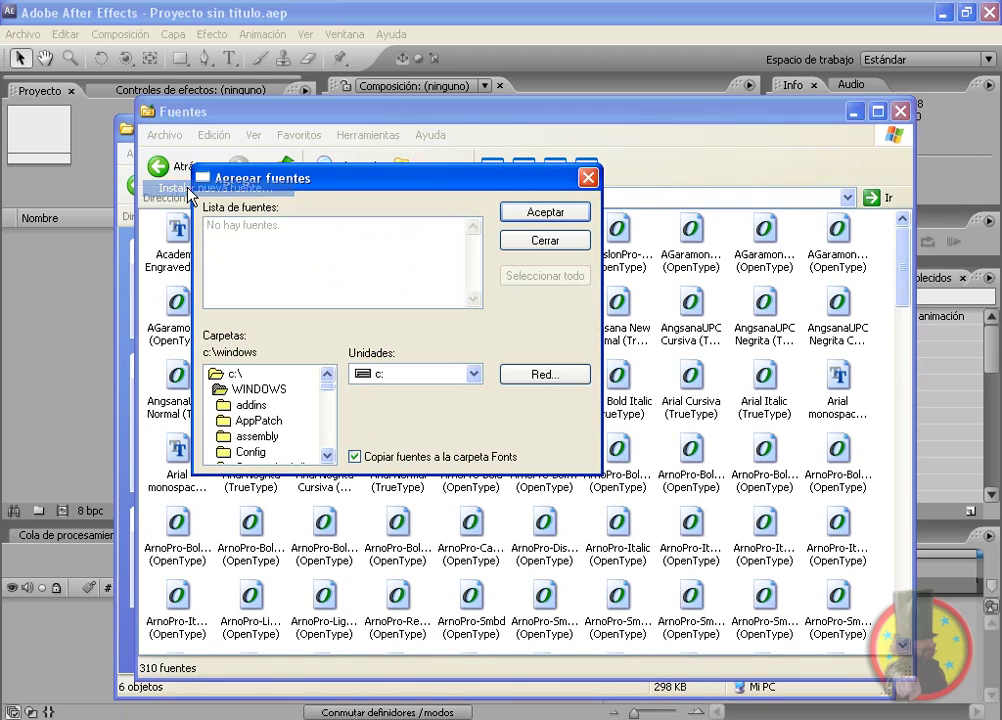
double_click(232, 376)
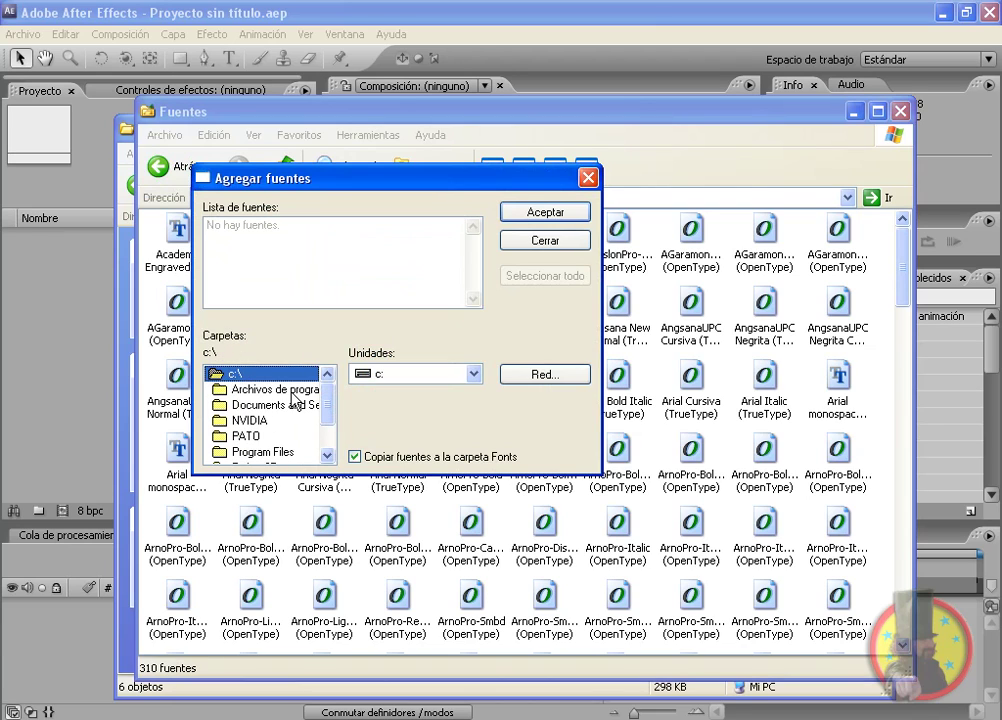
double_click(240, 436)
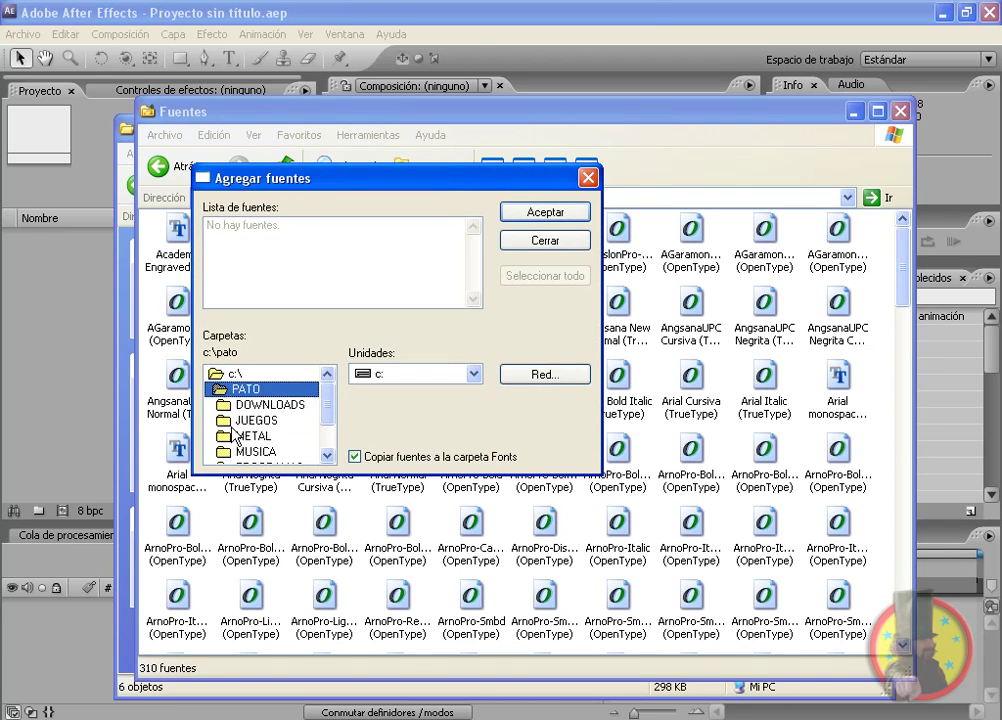
double_click(242, 436)
mouse_move(333, 414)
mouse_down()
mouse_move(330, 440)
mouse_move(325, 427)
mouse_up()
double_click(264, 452)
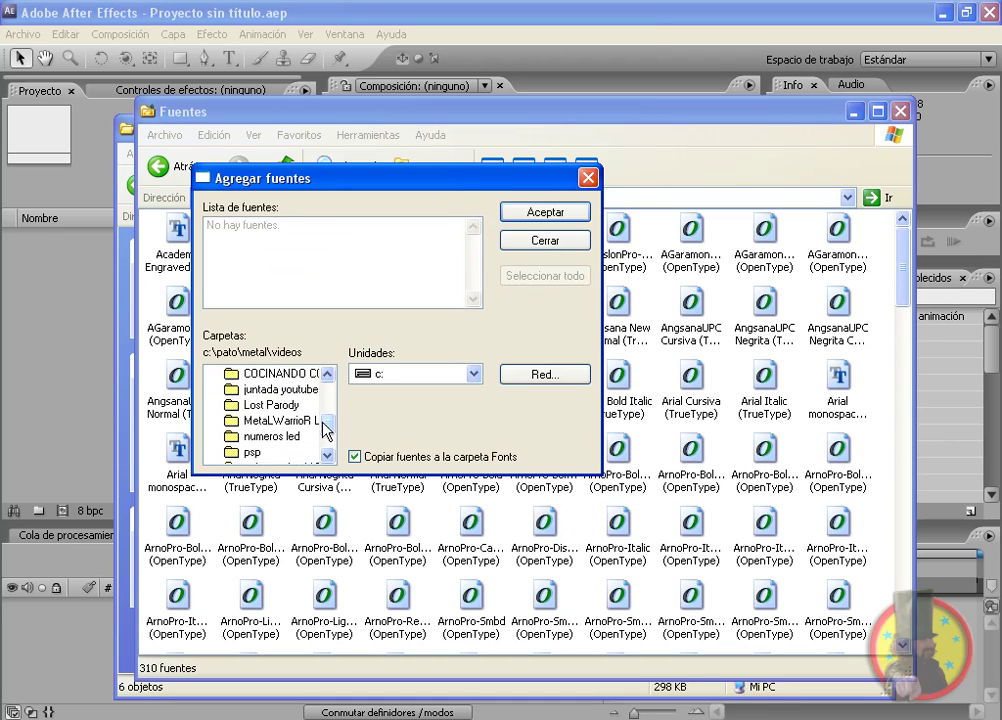
double_click(289, 444)
double_click(262, 438)
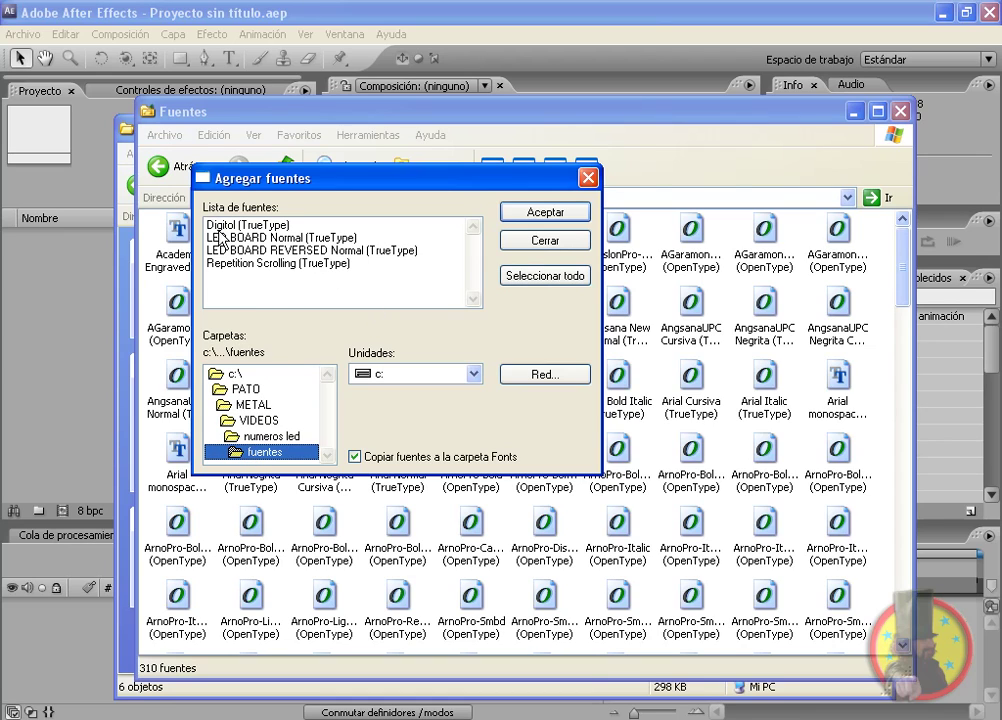
click(506, 284)
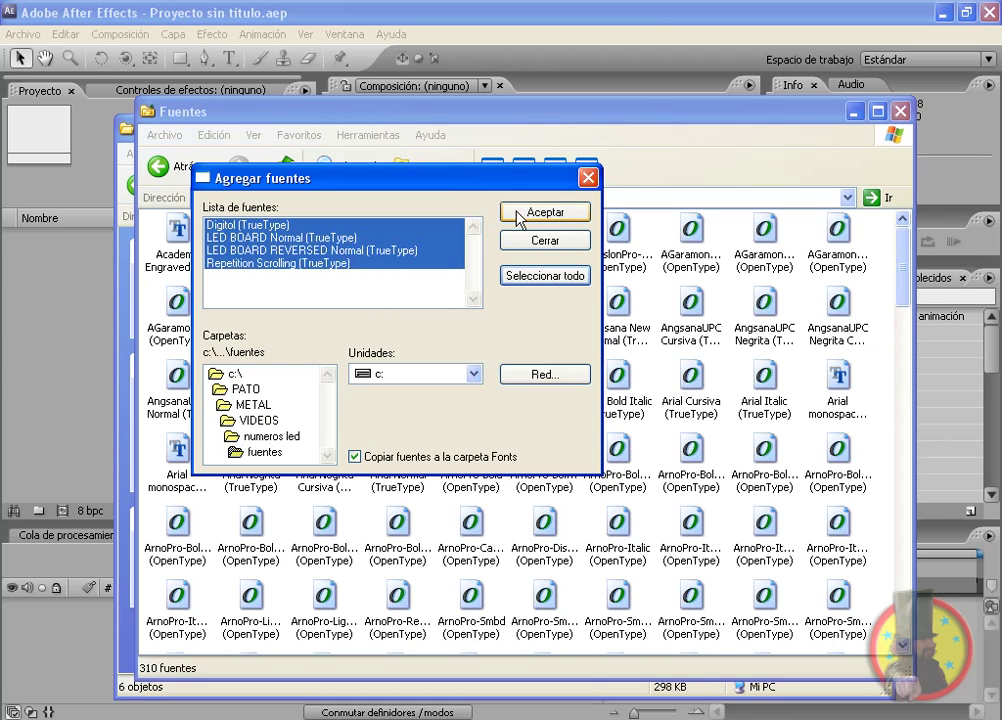
click(582, 243)
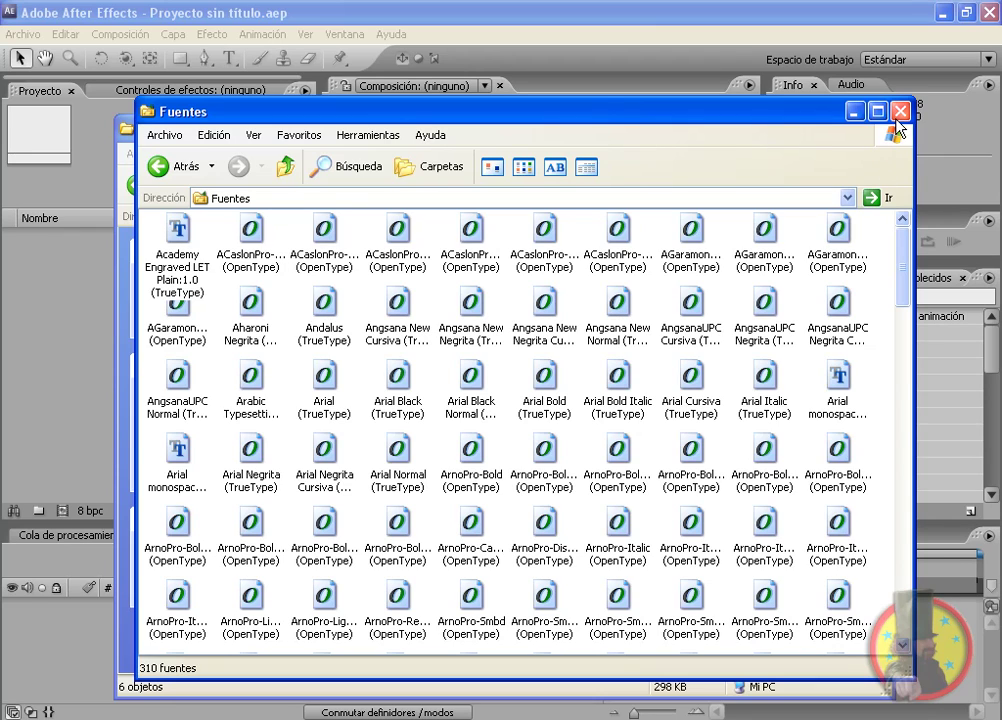
- Close the Fonts window and copy the MetaLWarrioRPresets folder
click(900, 112)
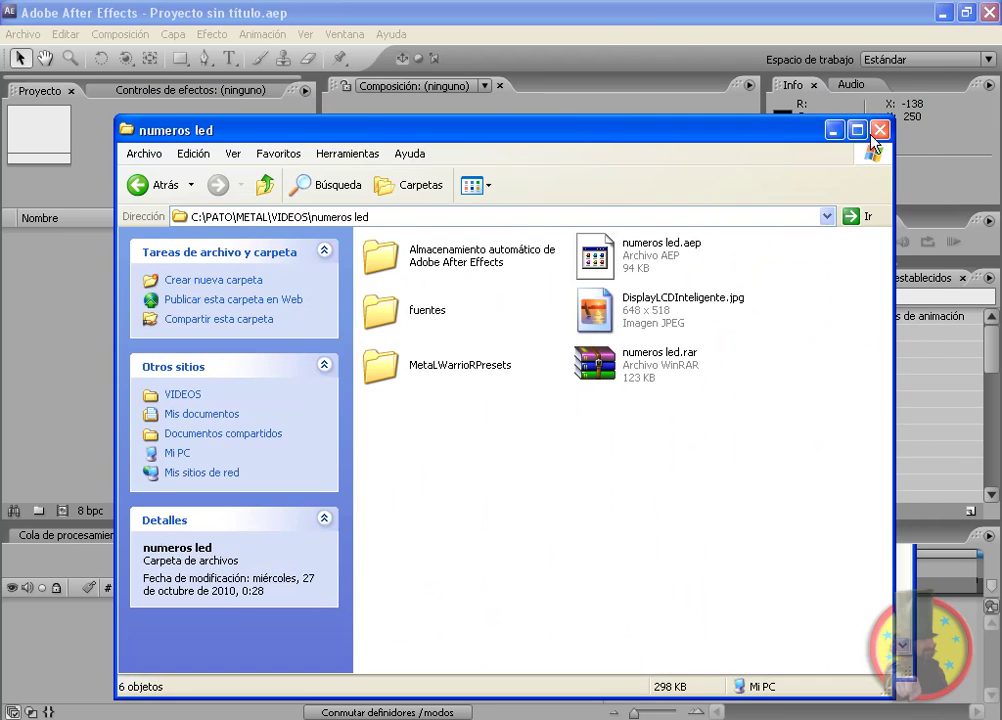
click(400, 362)
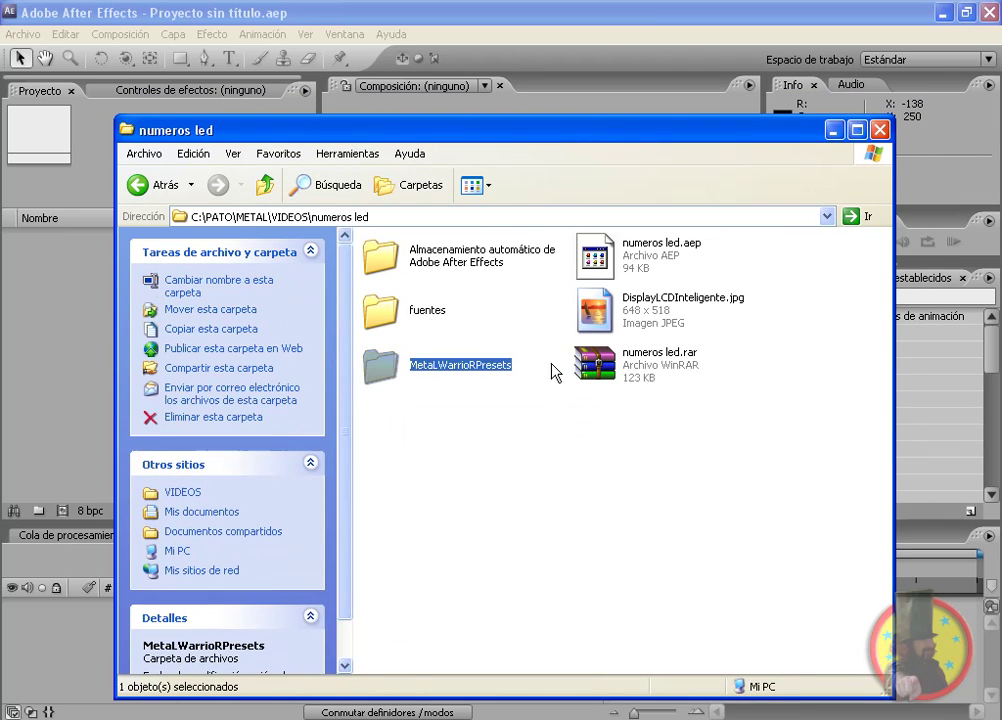
right_click(443, 371)
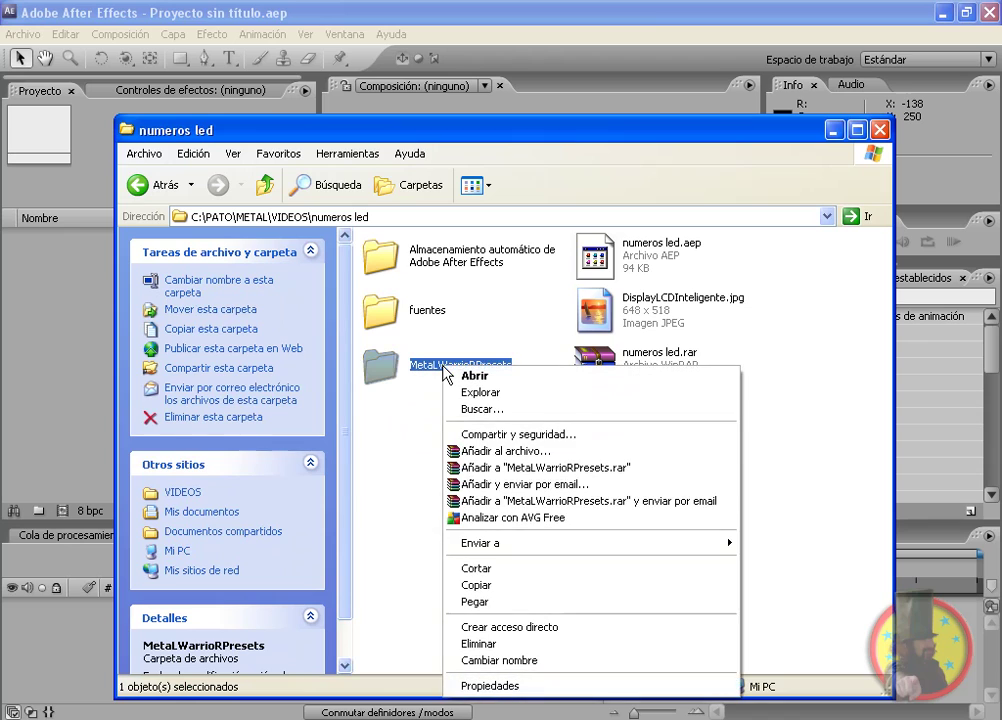
click(474, 585)
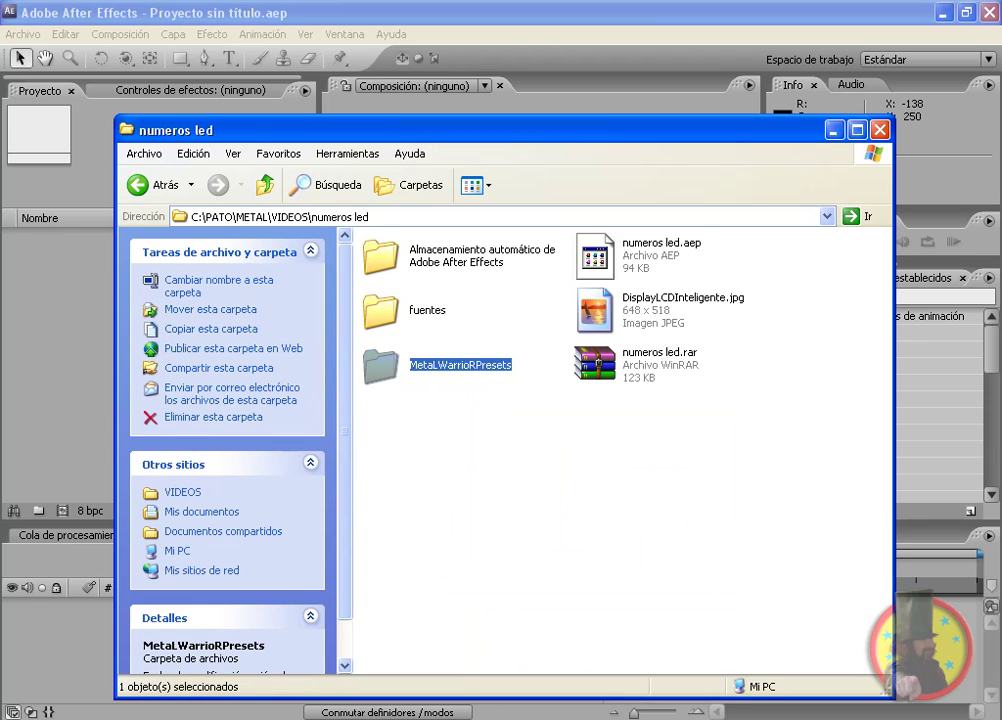
- Confirm MetaLWarrioRPresets is in After Effects CS3's Support Files\Presets folder, then close that window
click(345, 712)
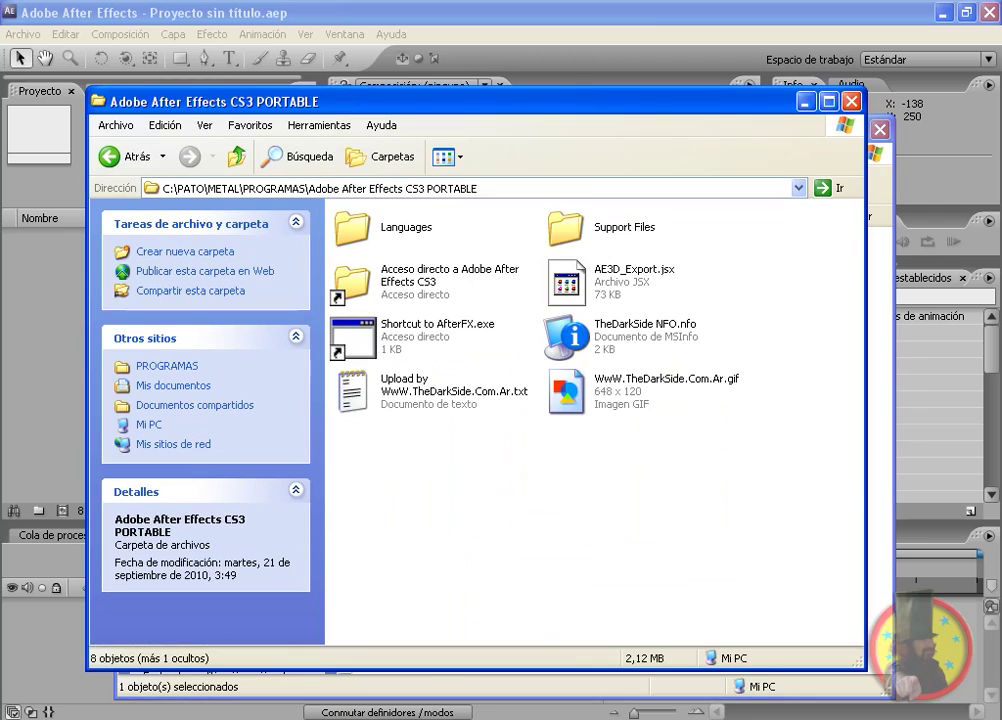
double_click(488, 105)
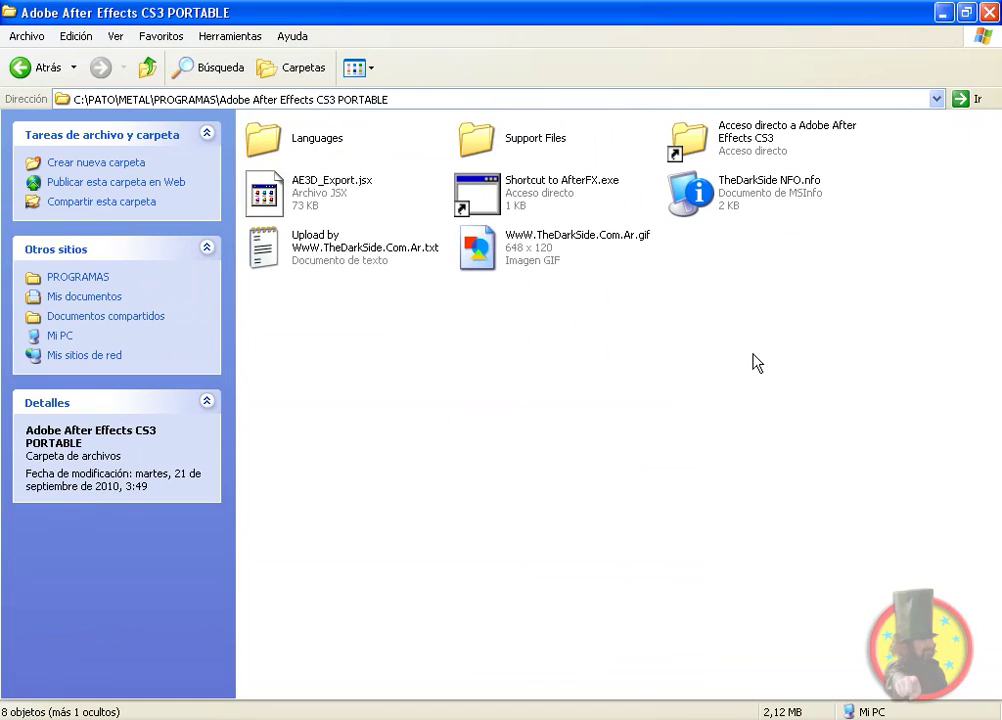
double_click(501, 145)
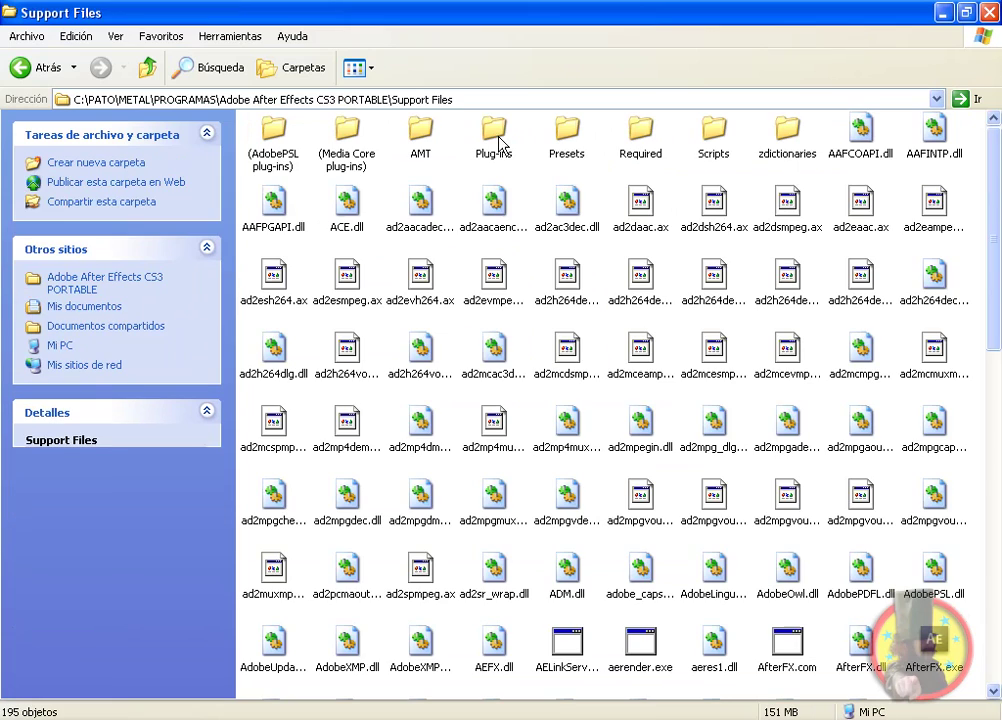
double_click(567, 145)
right_click(633, 297)
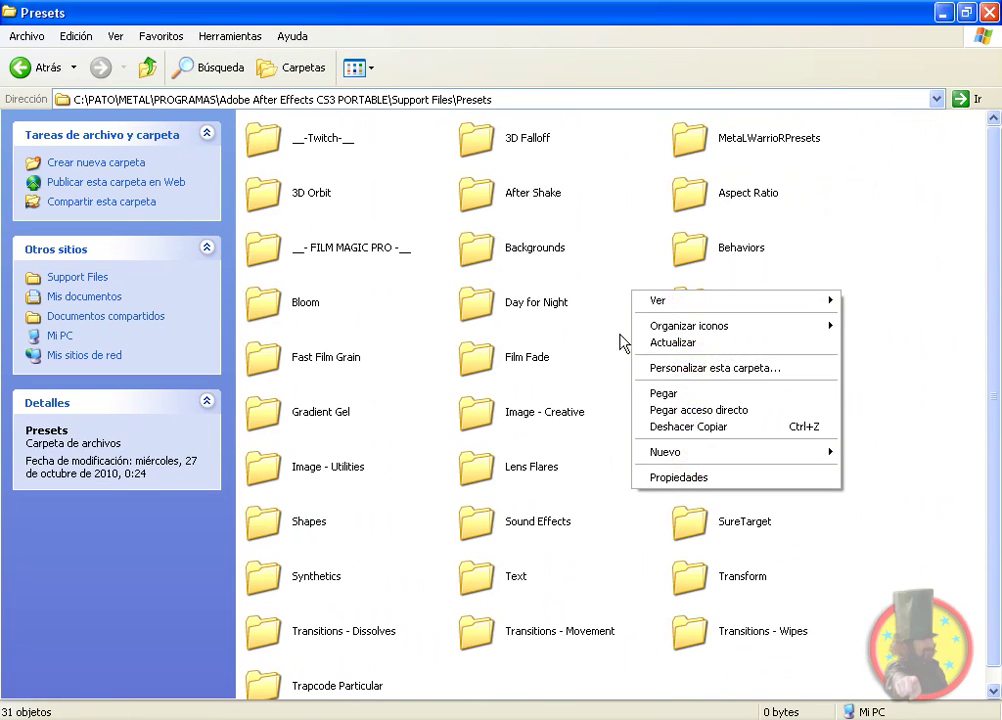
click(868, 252)
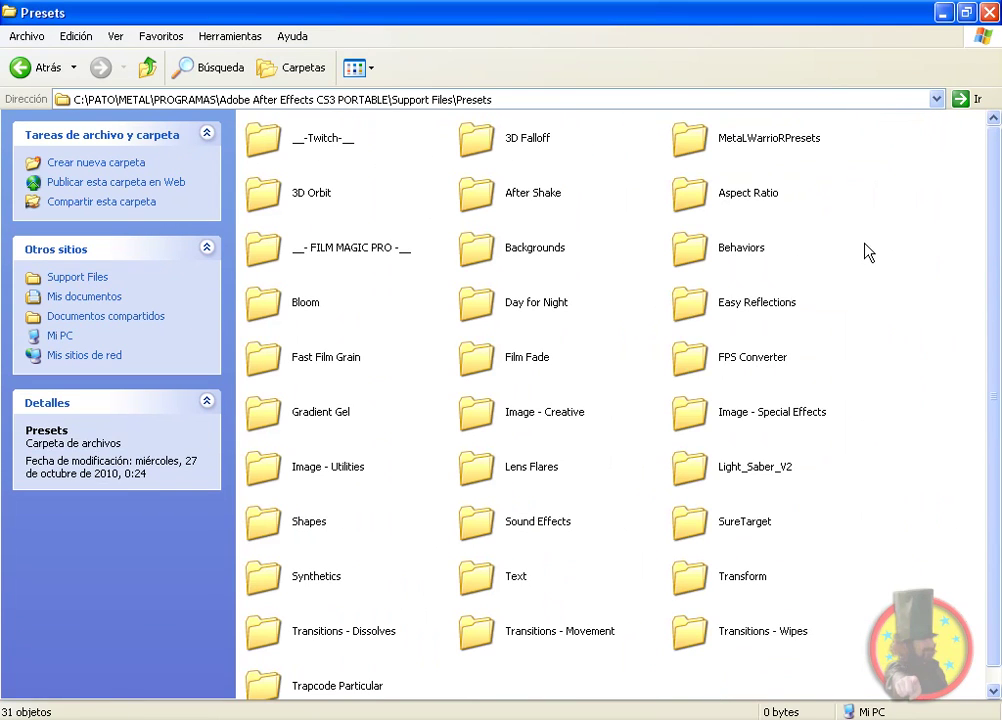
click(730, 148)
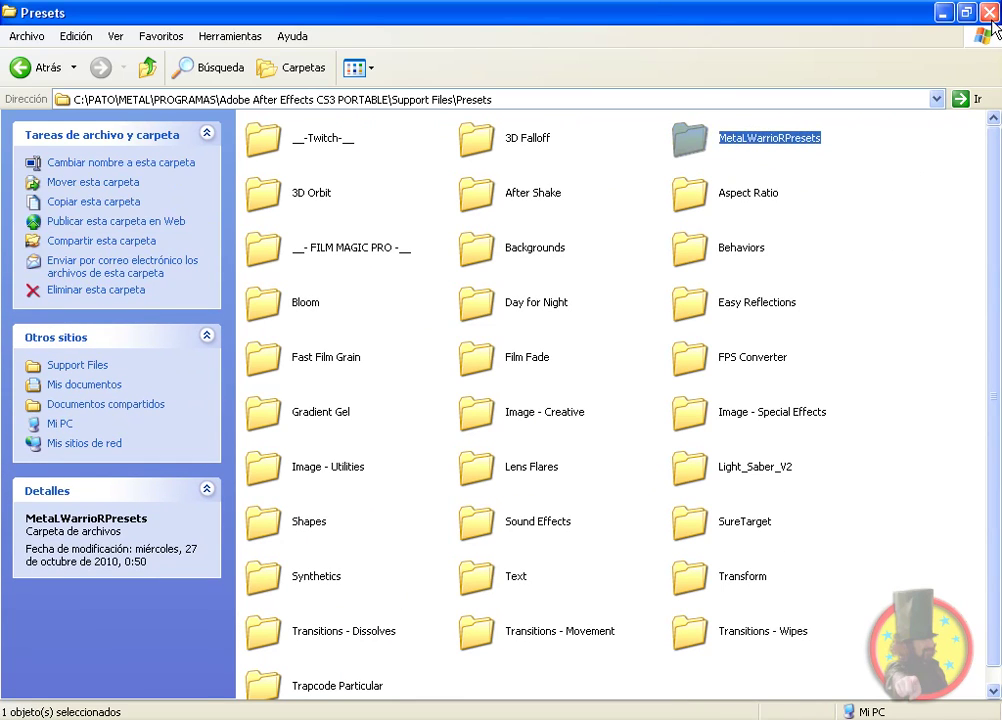
click(990, 14)
- Create a Kodak LOW composition (848×480, 29.97 fps, 5 s) named numerito
click(832, 131)
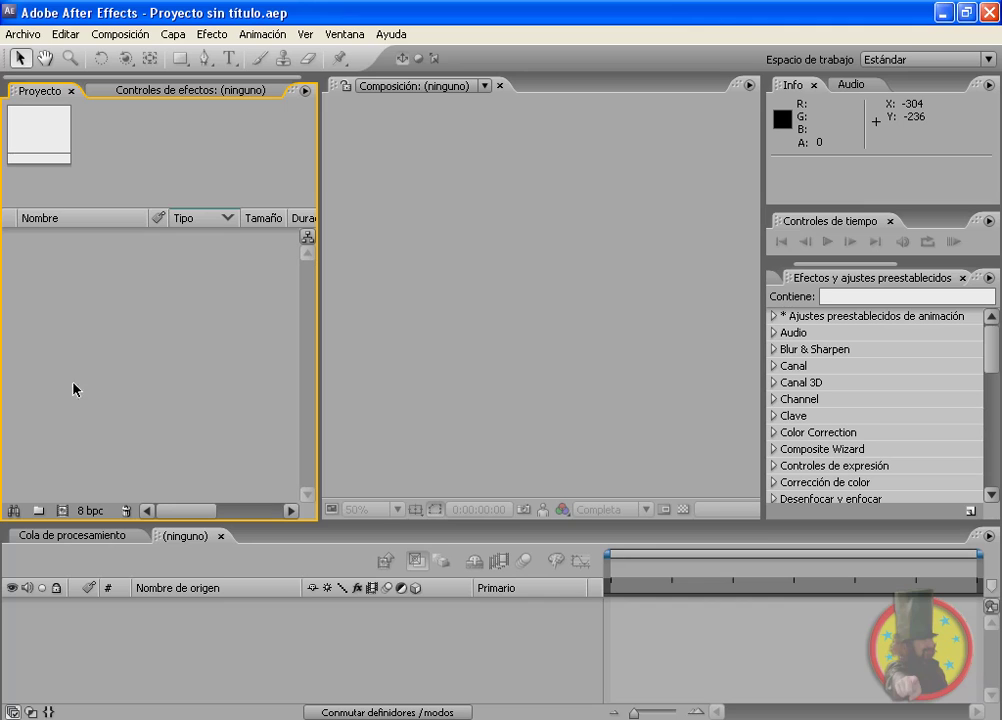
click(62, 512)
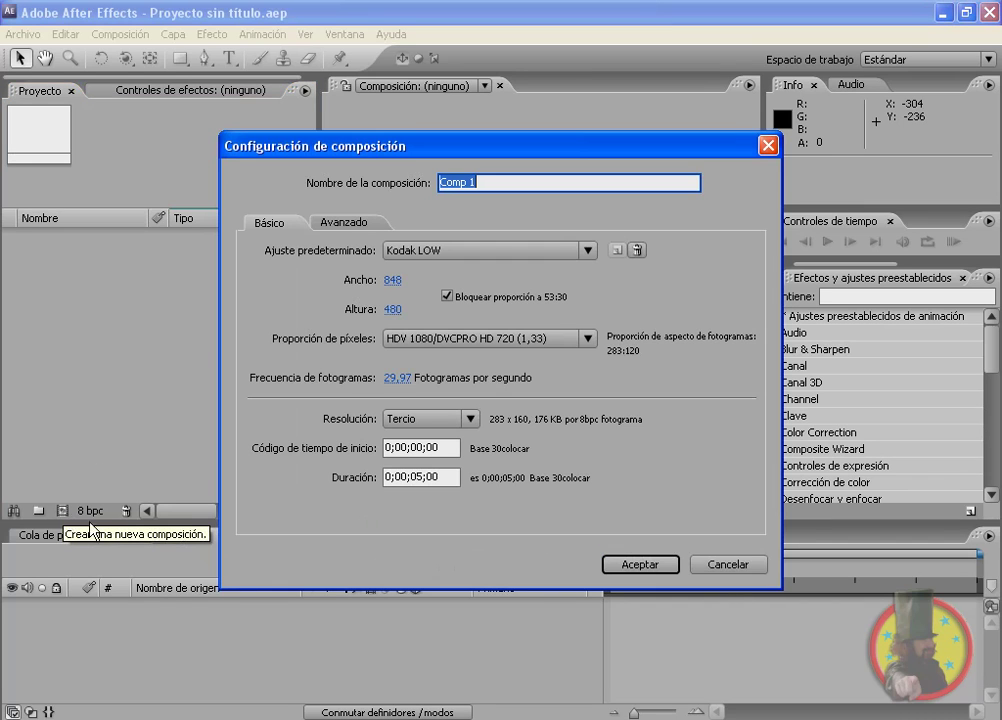
click(486, 257)
click(362, 300)
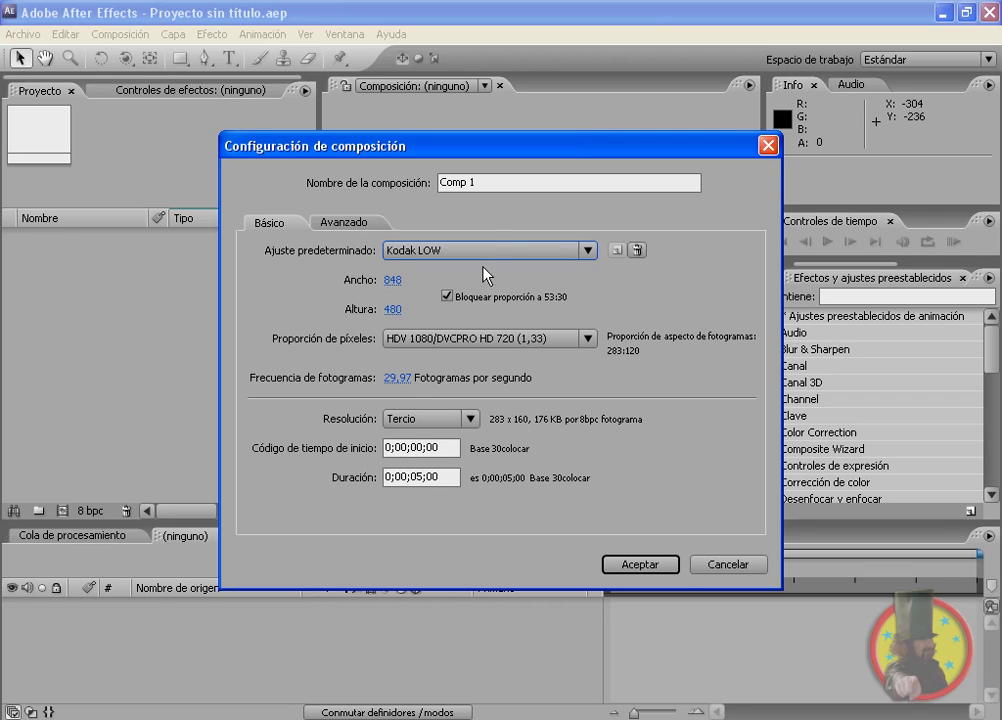
click(515, 187)
text(nu)
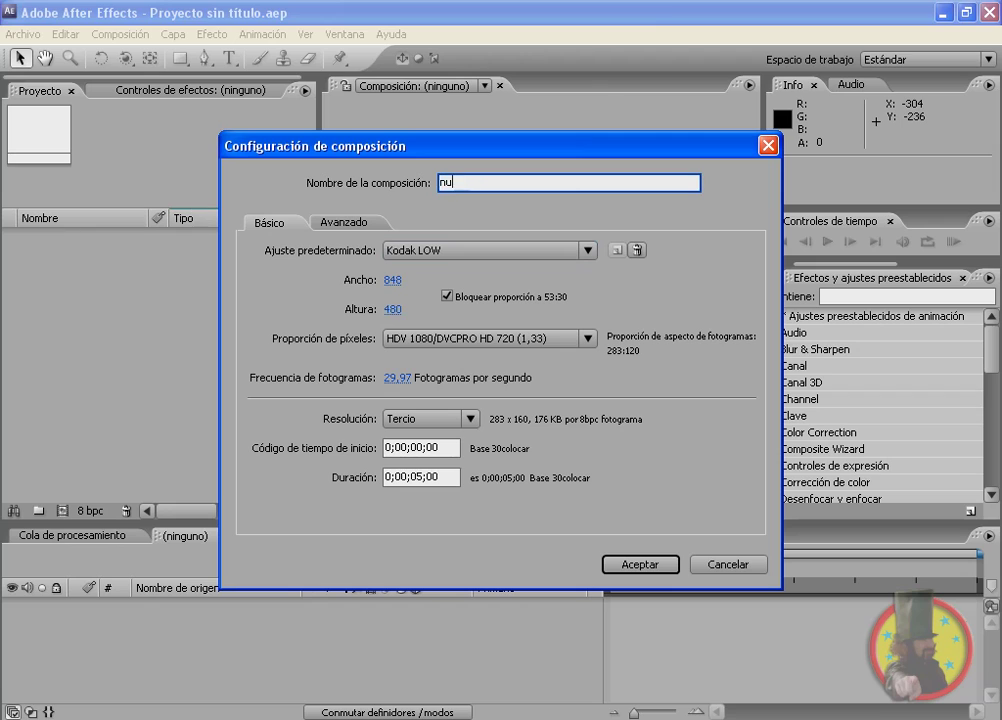
text(merito)
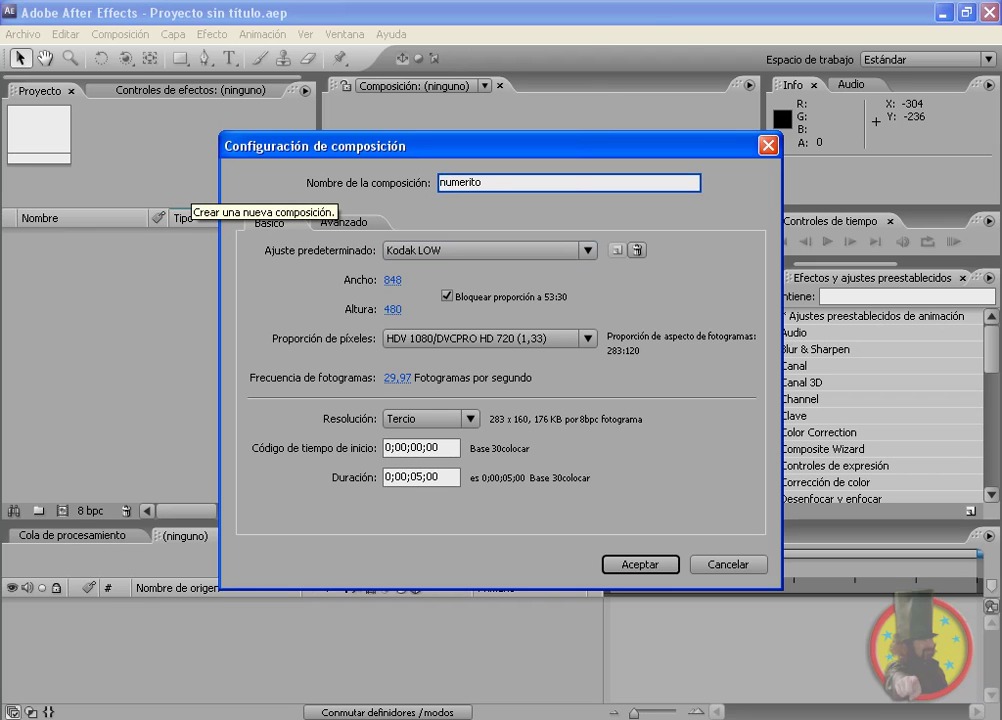
click(620, 565)
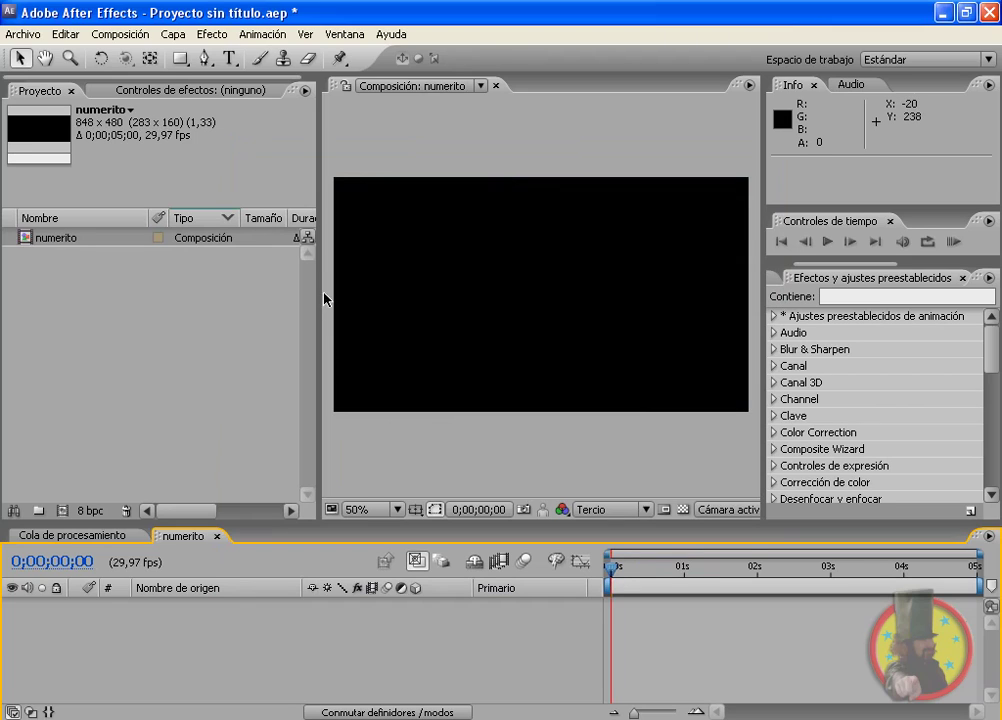
- Add a text layer reading 'caca' and drag it to the centre of the frame
click(229, 58)
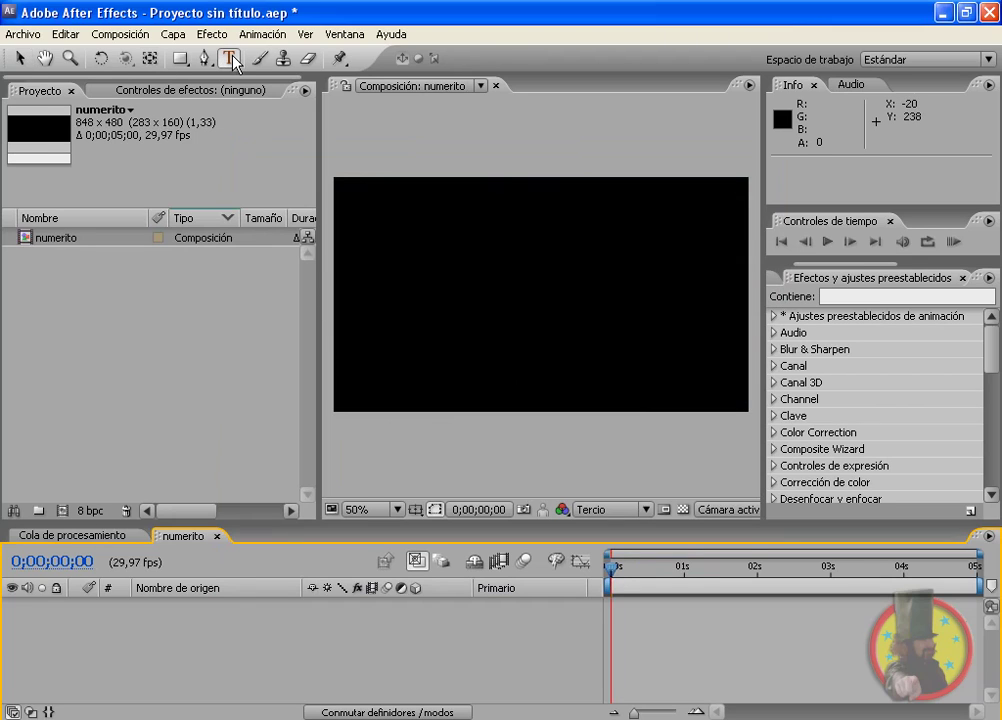
right_click(277, 619)
mouse_move(300, 626)
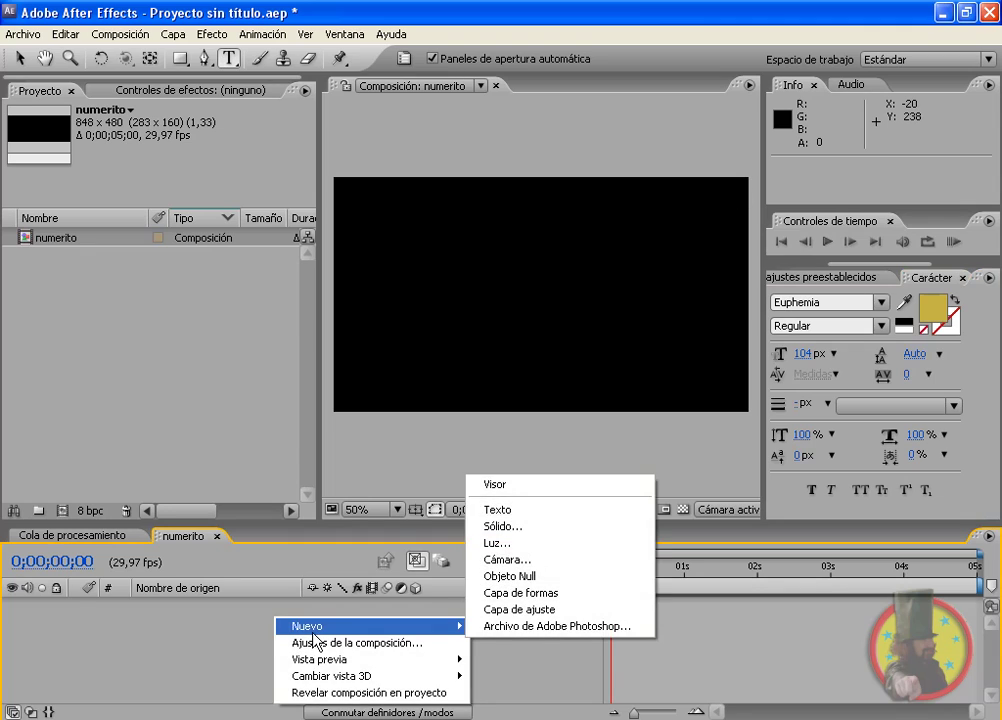
click(490, 511)
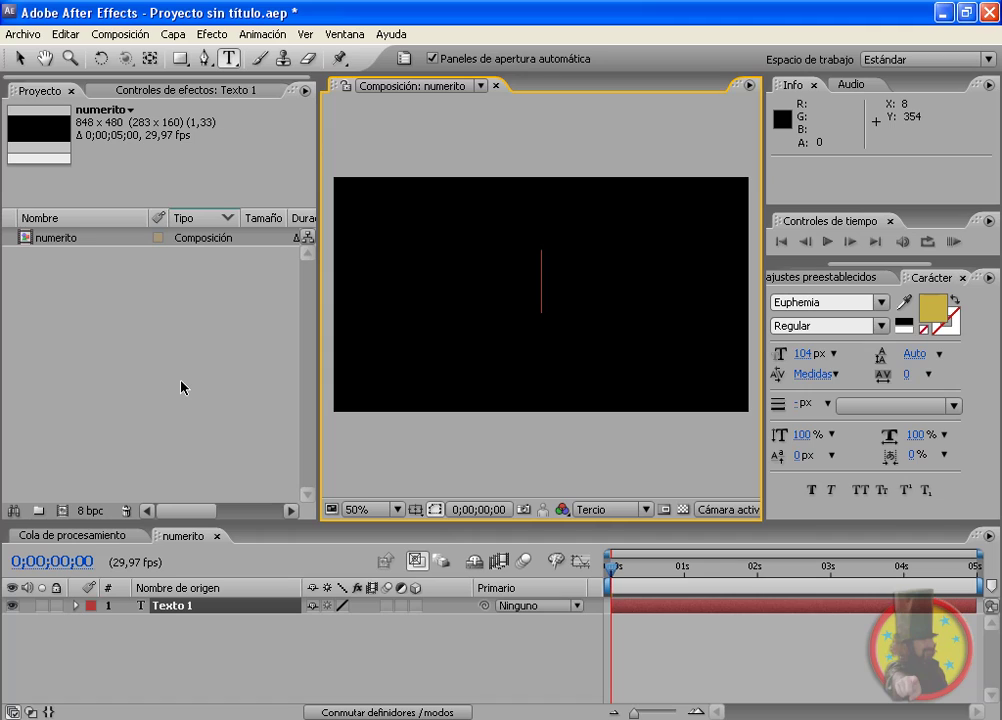
text(caca)
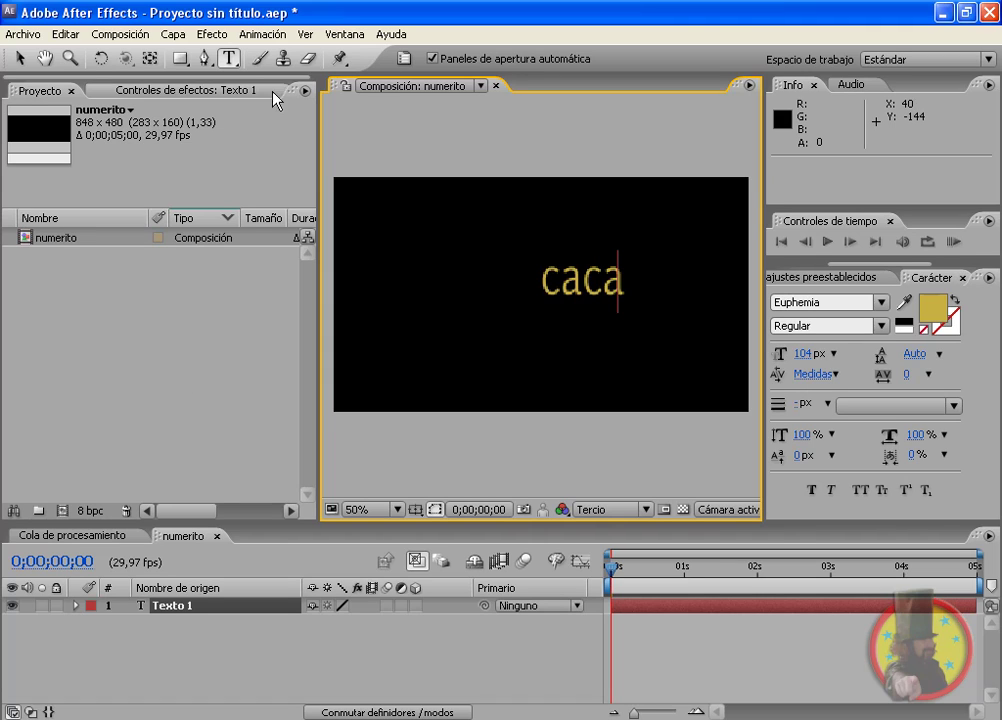
click(19, 58)
drag(589, 285, 545, 310)
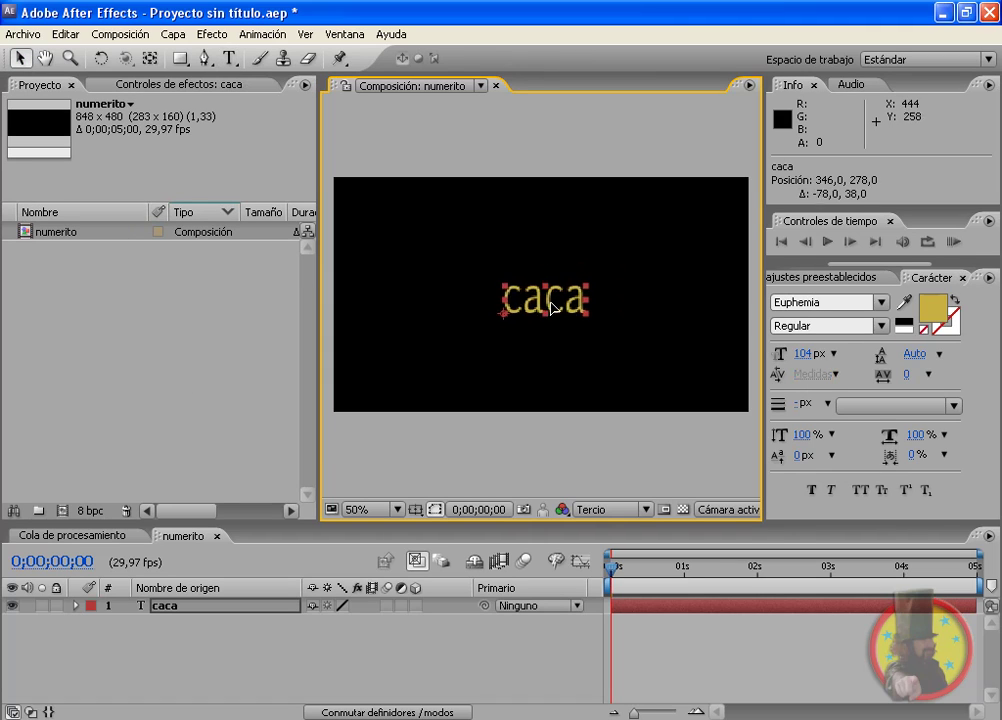
click(798, 280)
- Search presets for 'led' and apply EfectoLED - MetaLWarrioR to the caca text
click(861, 298)
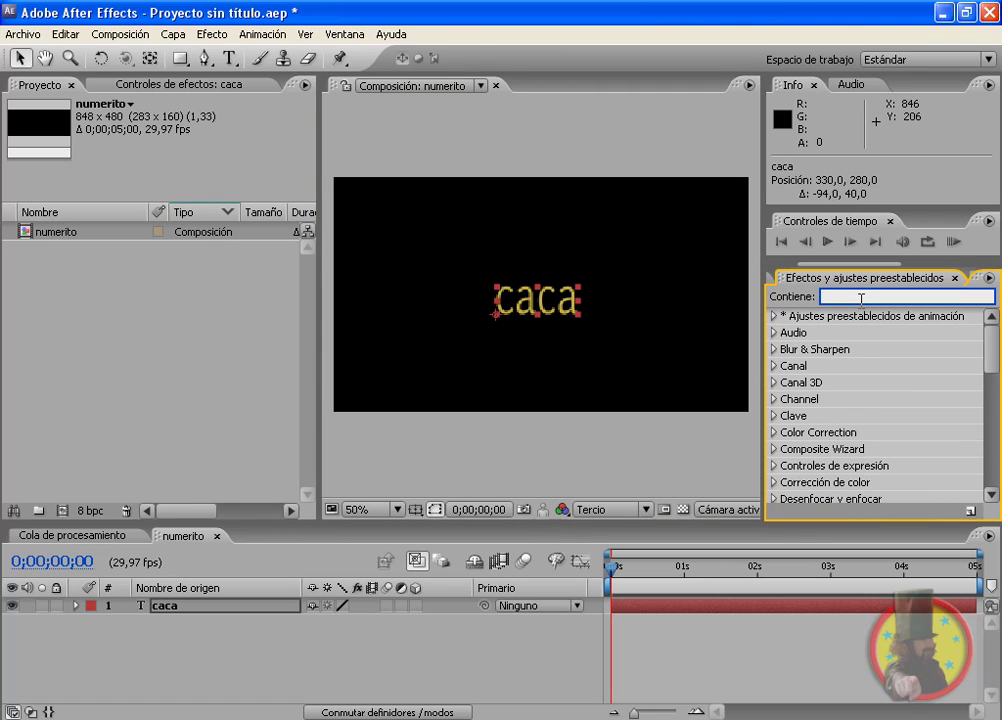
text(led)
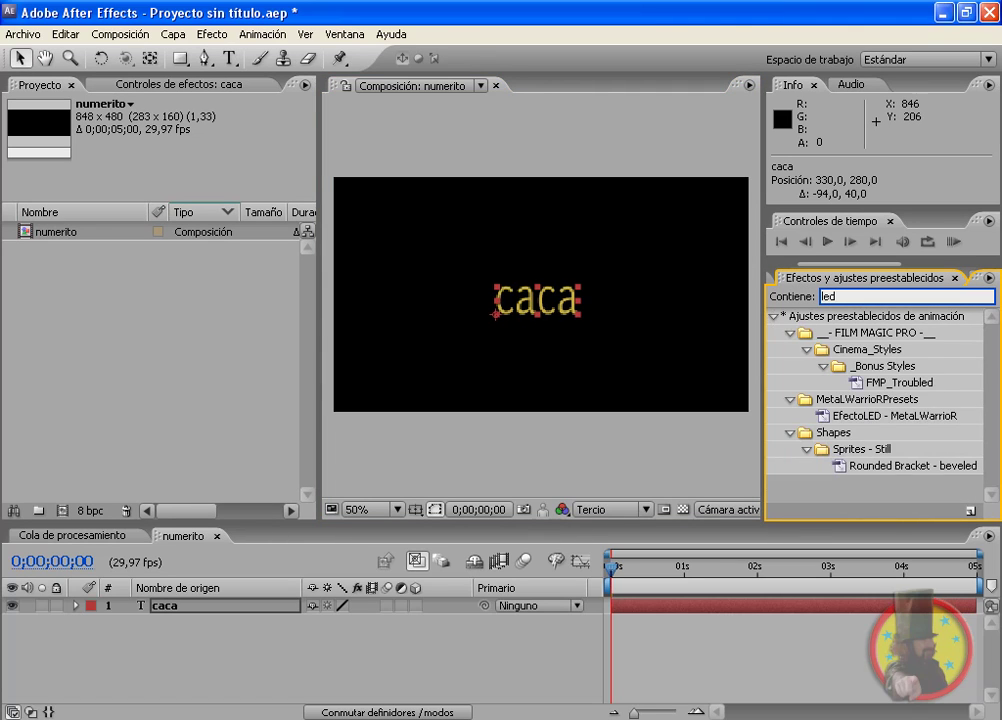
click(866, 418)
drag(868, 420, 527, 308)
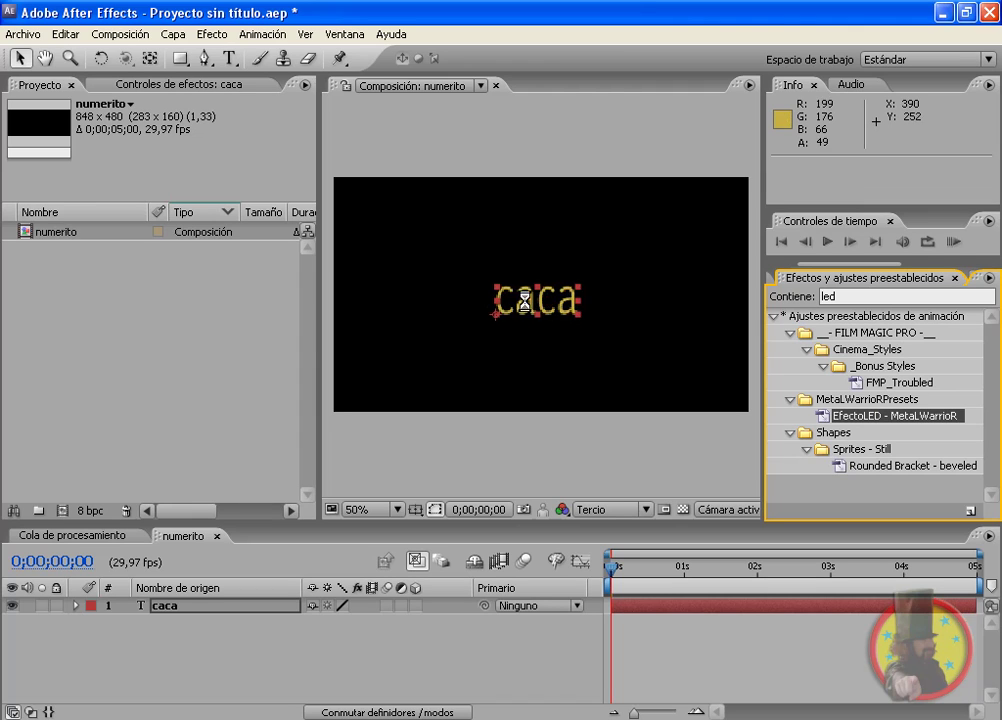
- Set viewer resolution to Completa and scrub the timecode to about four seconds
key(period)
key(period)
key(comma)
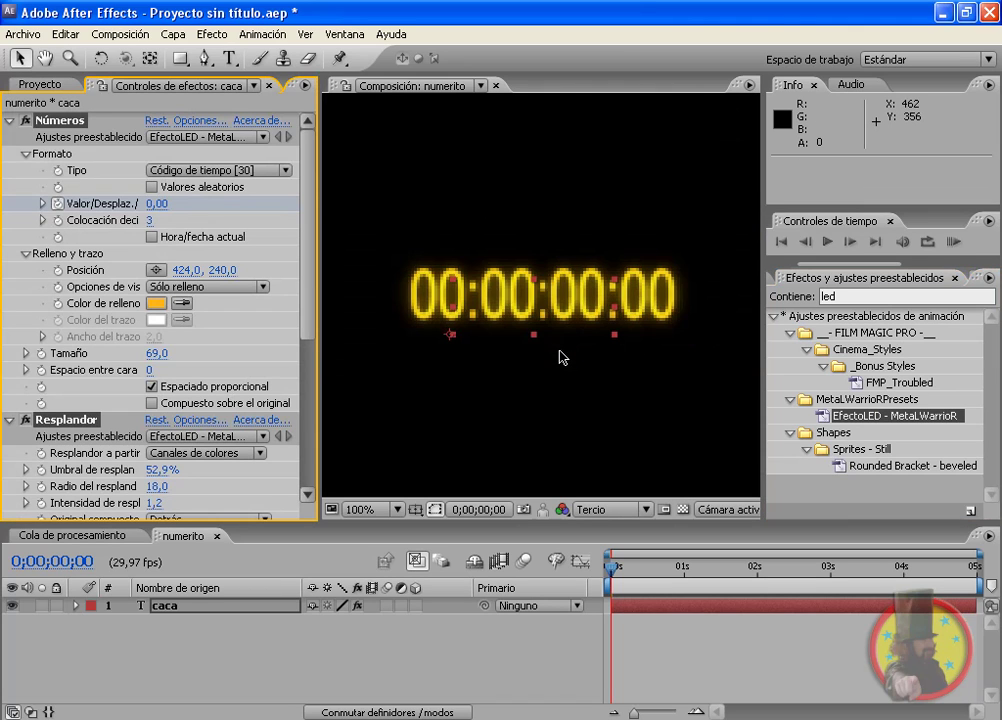
click(607, 510)
click(602, 529)
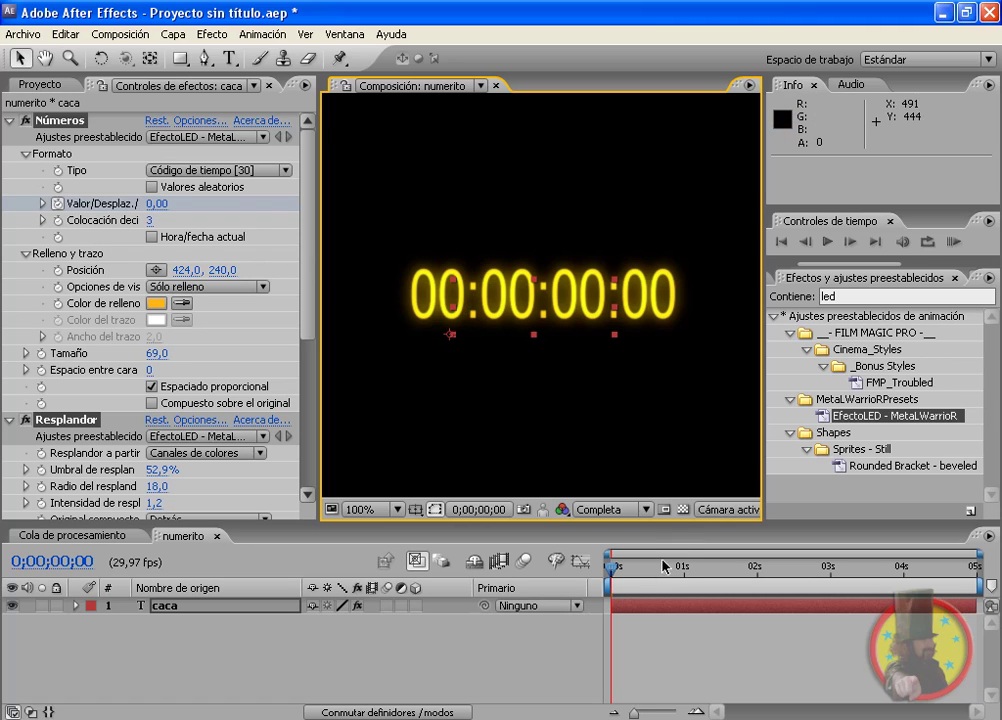
drag(614, 571, 895, 571)
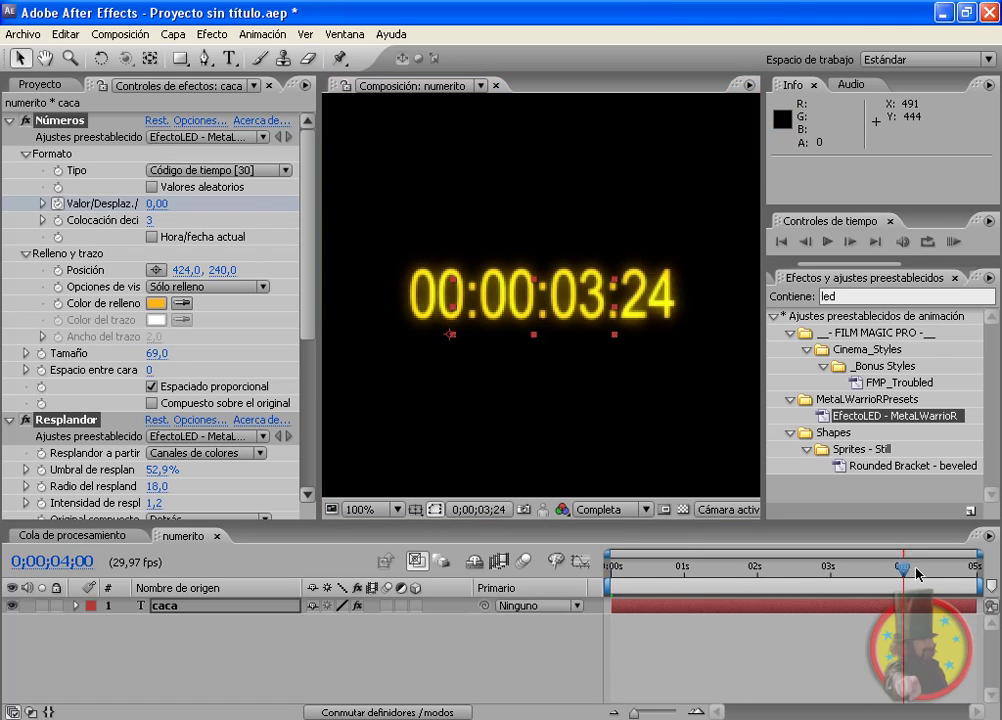
key(Home)
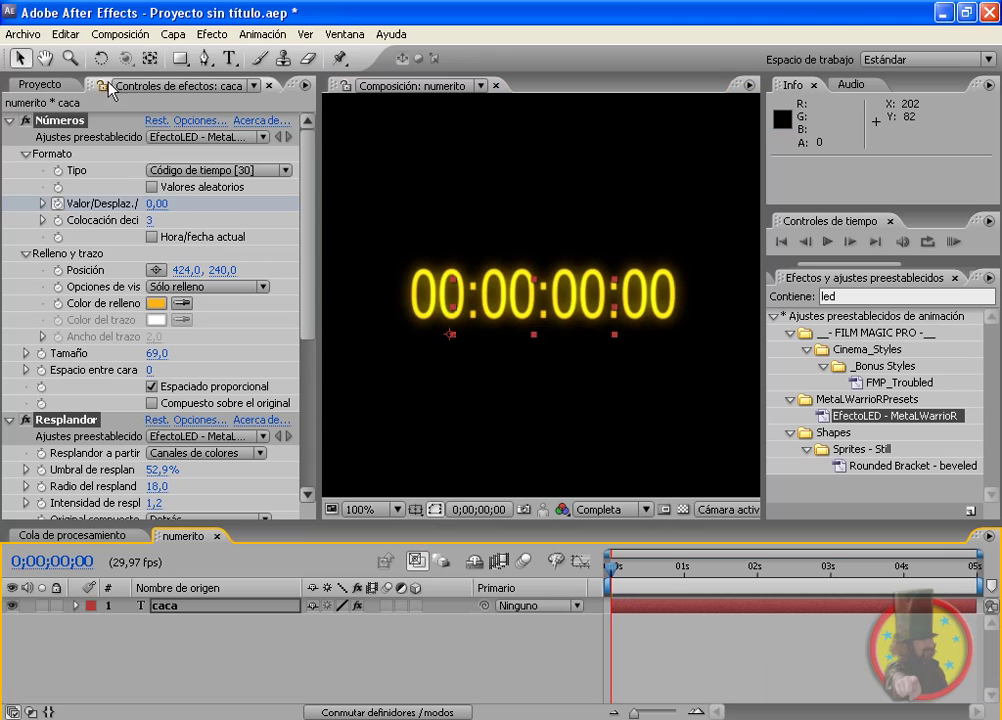
- Set the numerito composition duration to 10 seconds in Composition Settings
click(120, 34)
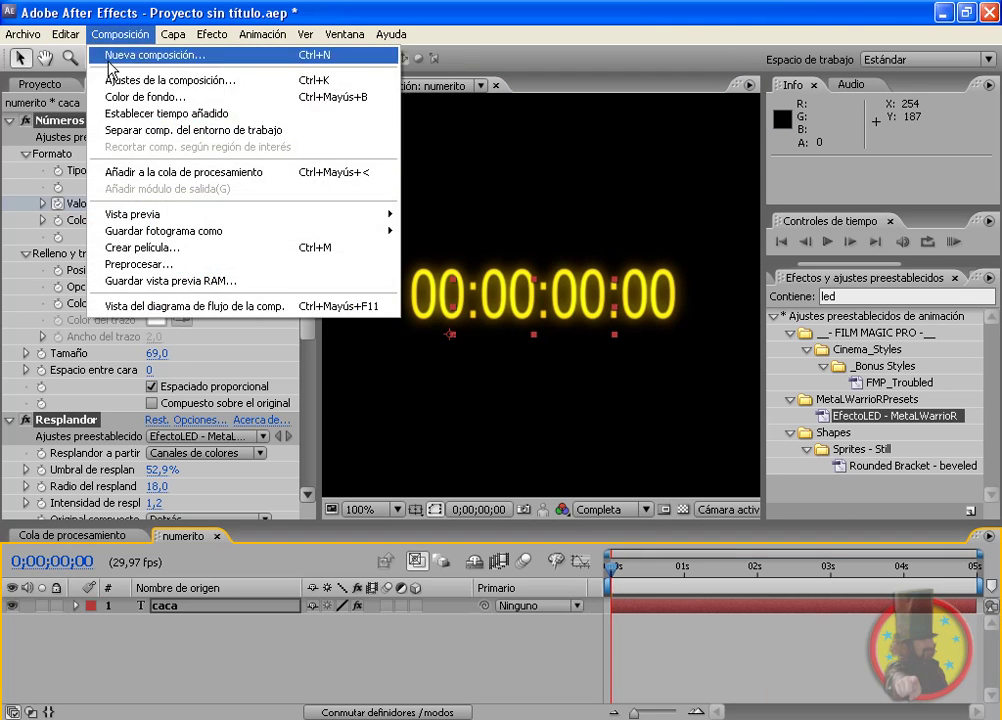
click(151, 82)
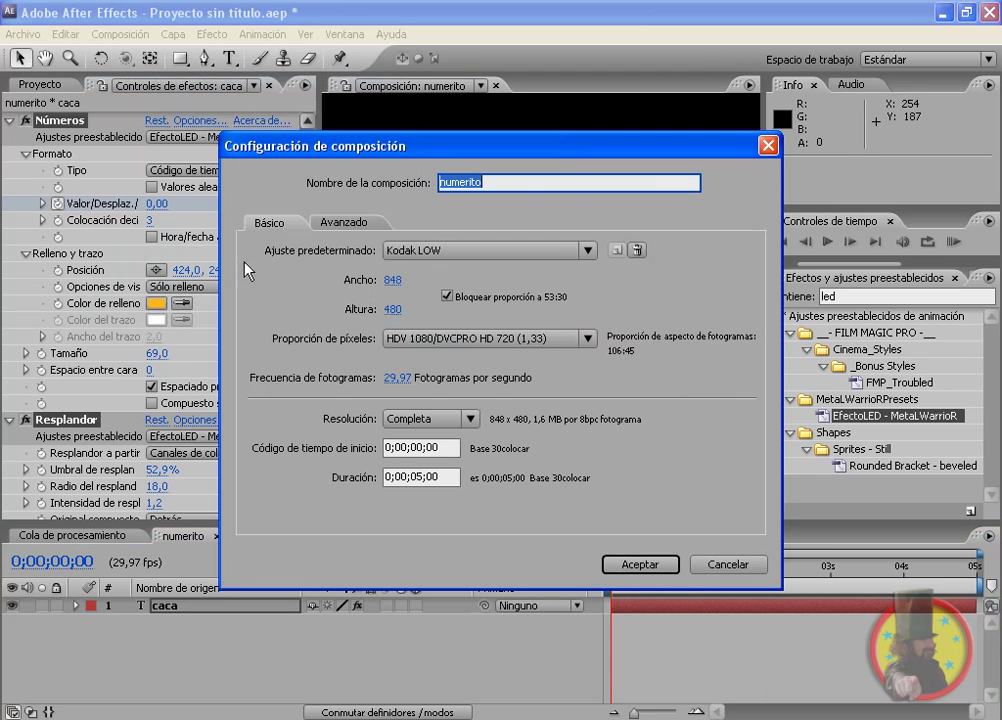
click(413, 477)
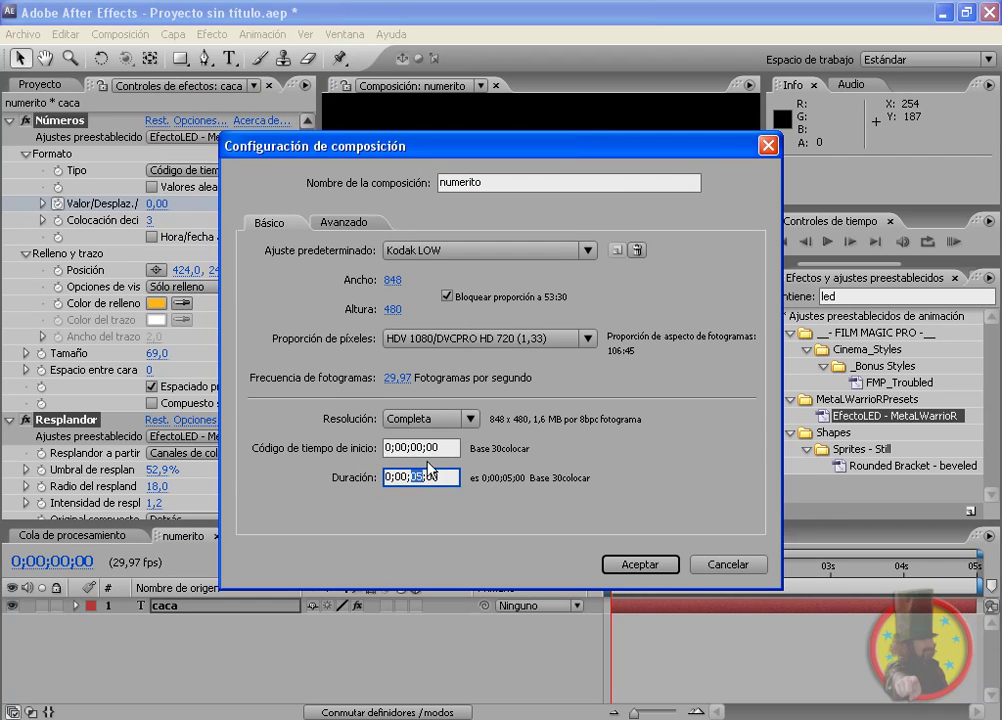
text(10)
key(Return)
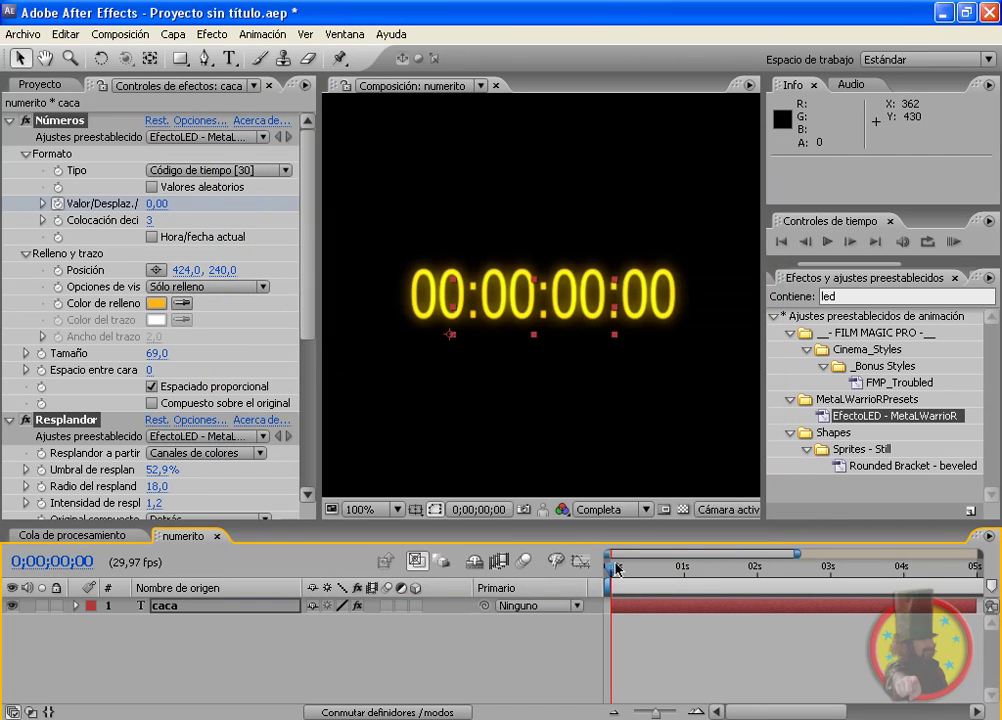
- Extend the caca layer's out-point to the end of the 10-second timeline
drag(616, 568, 981, 594)
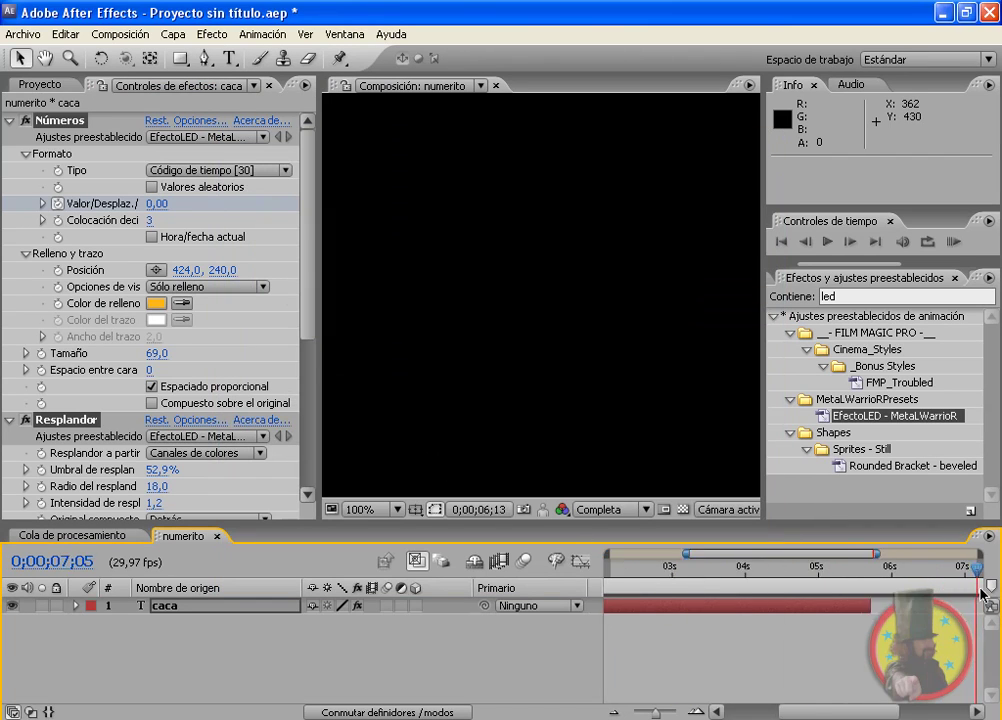
key(Home)
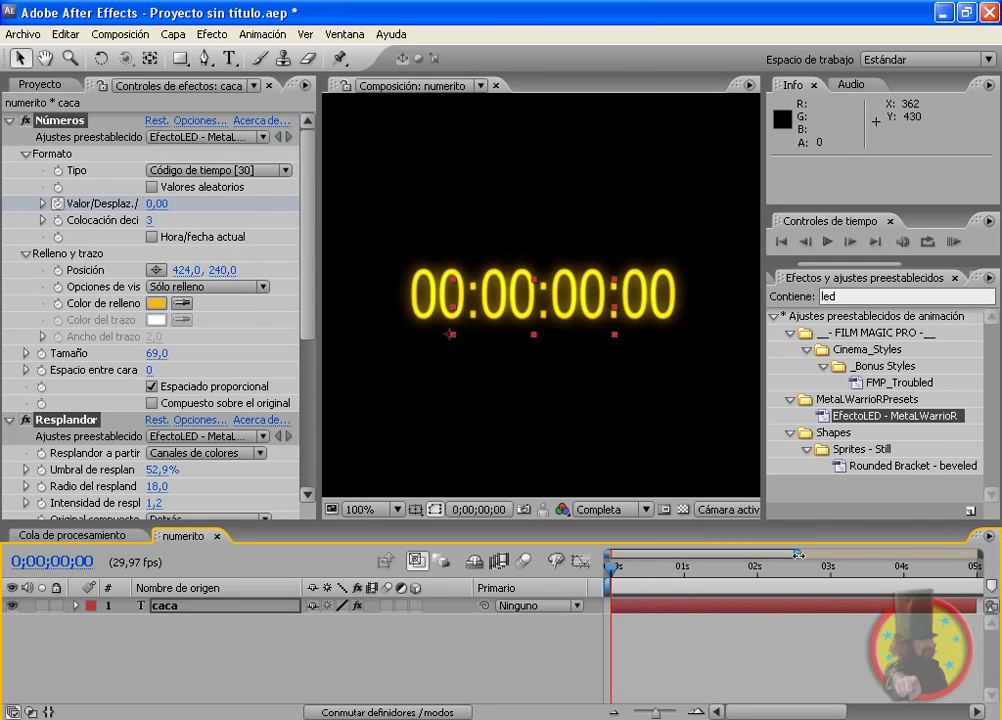
drag(797, 553, 997, 555)
drag(790, 611, 976, 611)
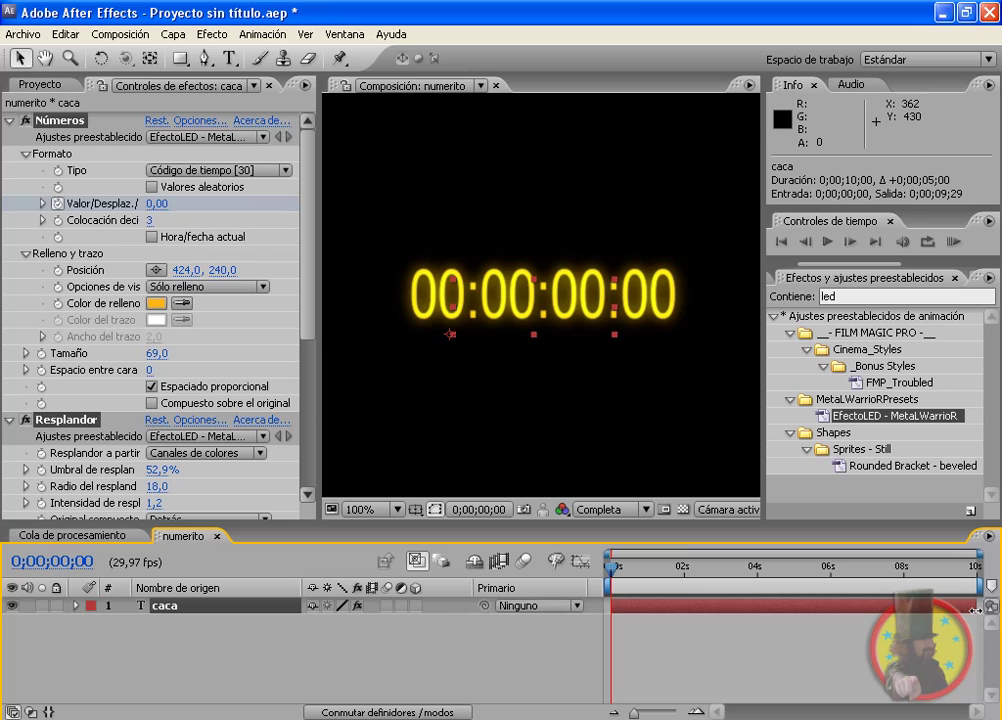
mouse_move(702, 590)
mouse_down()
mouse_move(991, 584)
mouse_move(476, 577)
mouse_up()
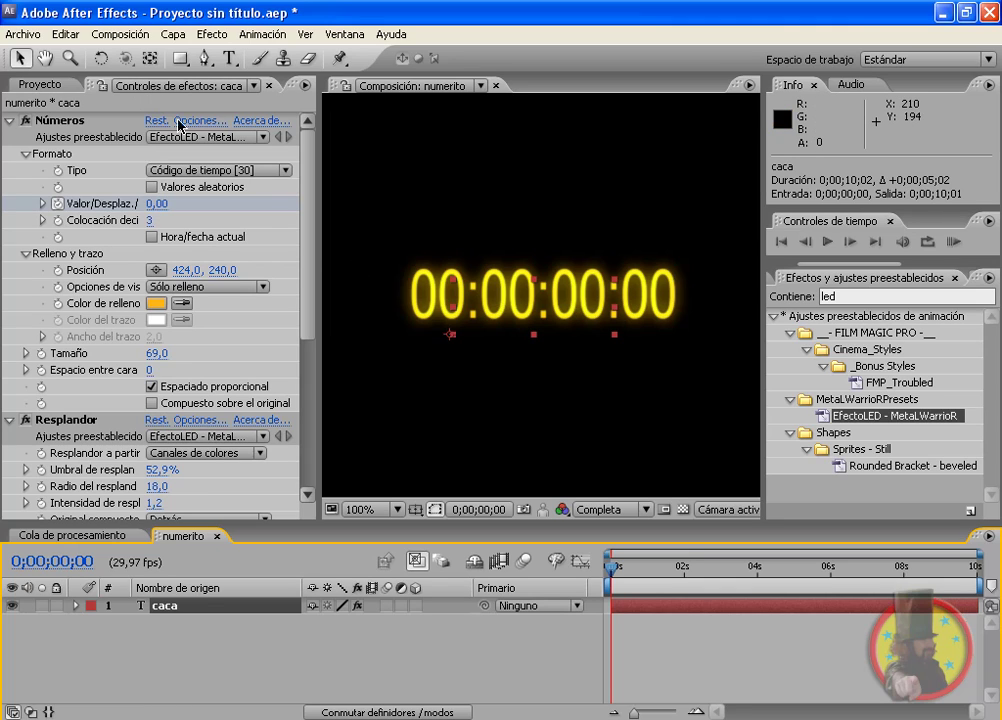
- Set the Números effect font to LED BOARD REVERSED, keep horizontal direction, and accept
click(211, 126)
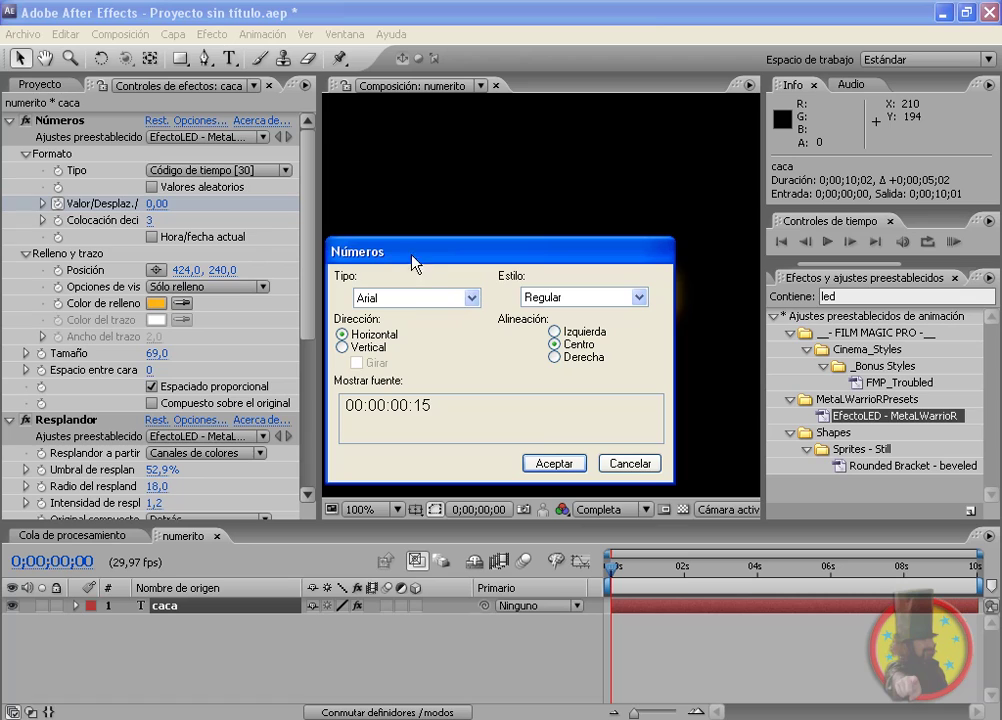
click(633, 463)
click(471, 298)
drag(476, 356, 474, 578)
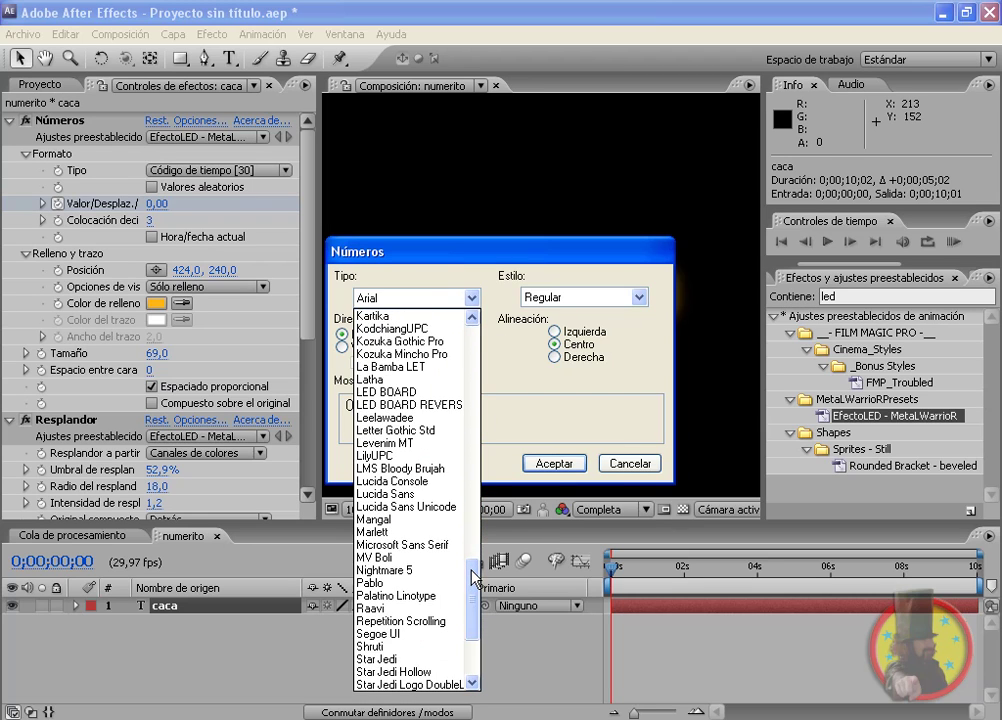
click(399, 405)
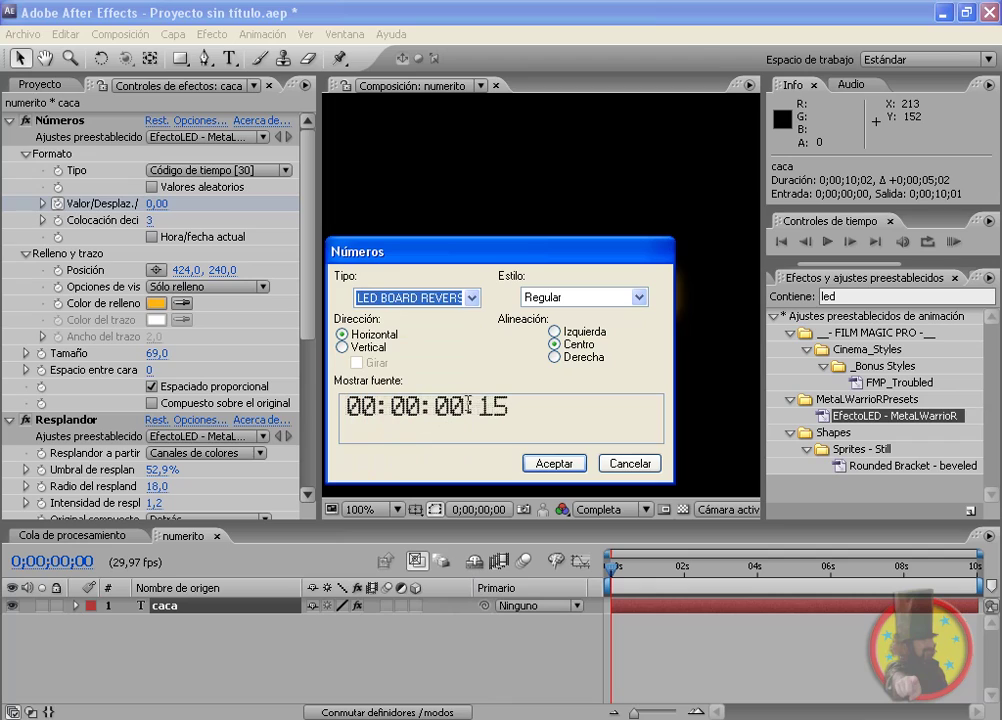
drag(404, 406, 491, 406)
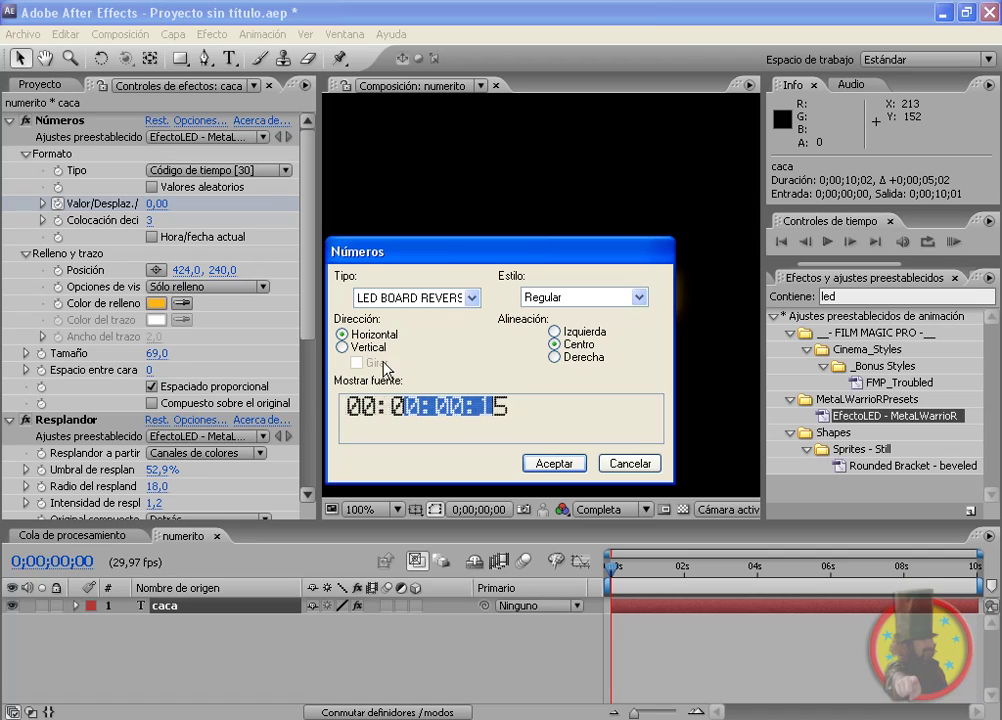
click(548, 407)
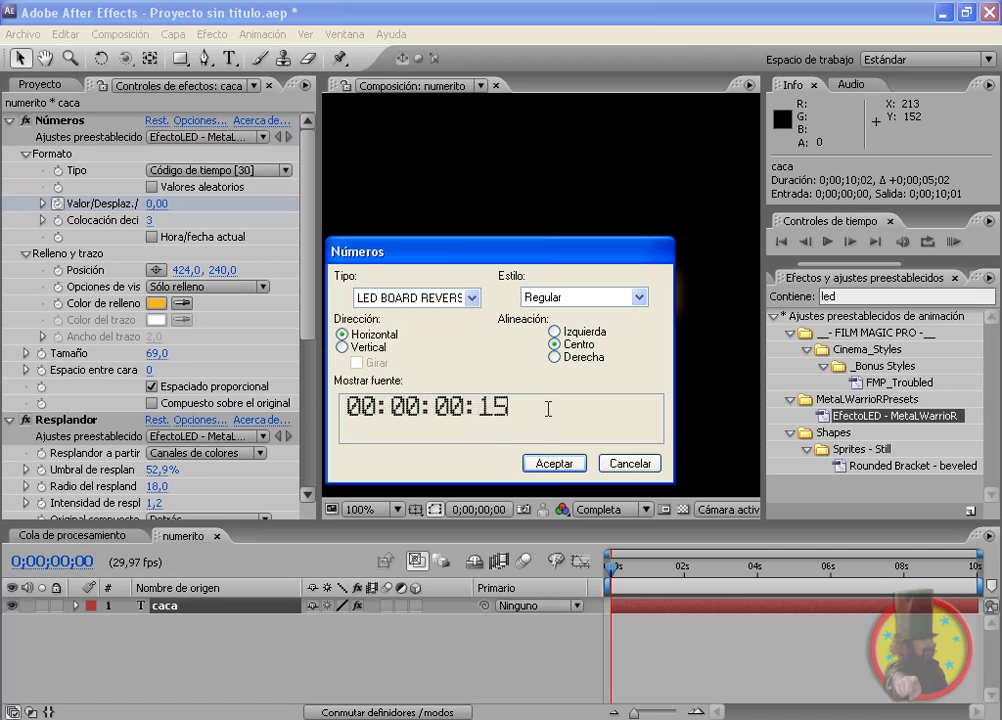
click(343, 346)
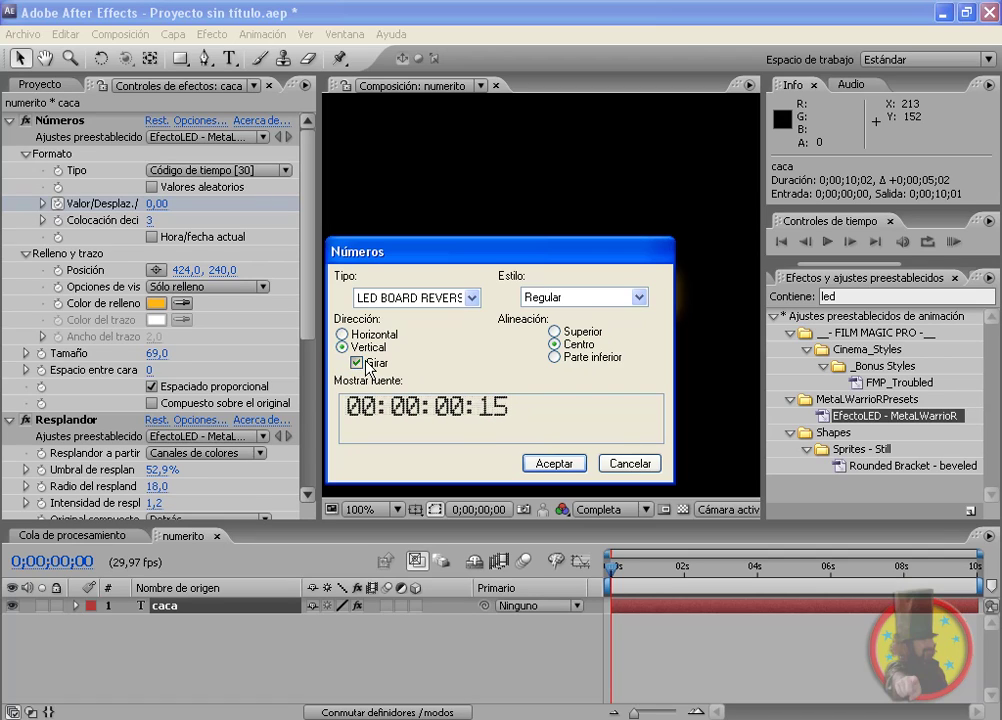
click(343, 334)
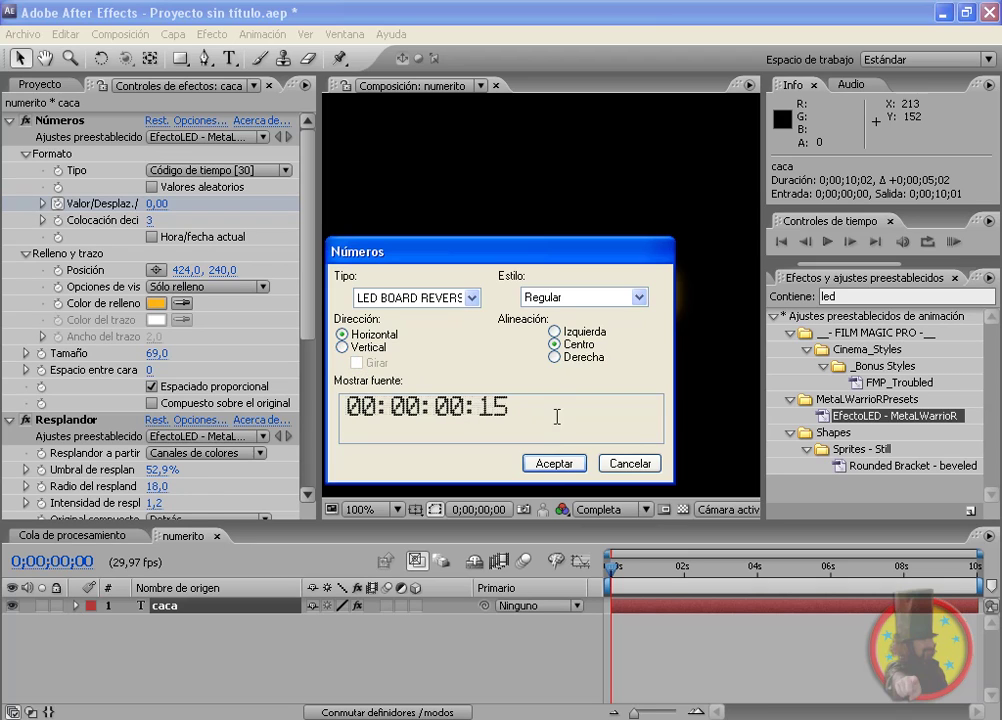
click(557, 466)
scroll(539, 335, down, 2)
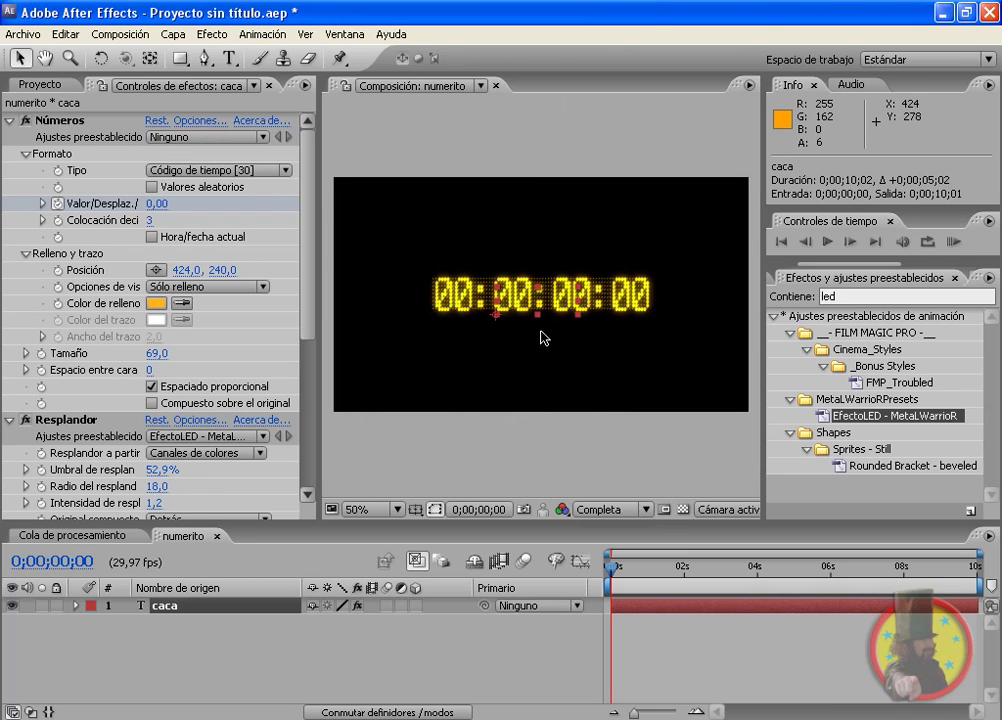
- Collapse the three effects and toggle Resplandor off and back on
click(10, 121)
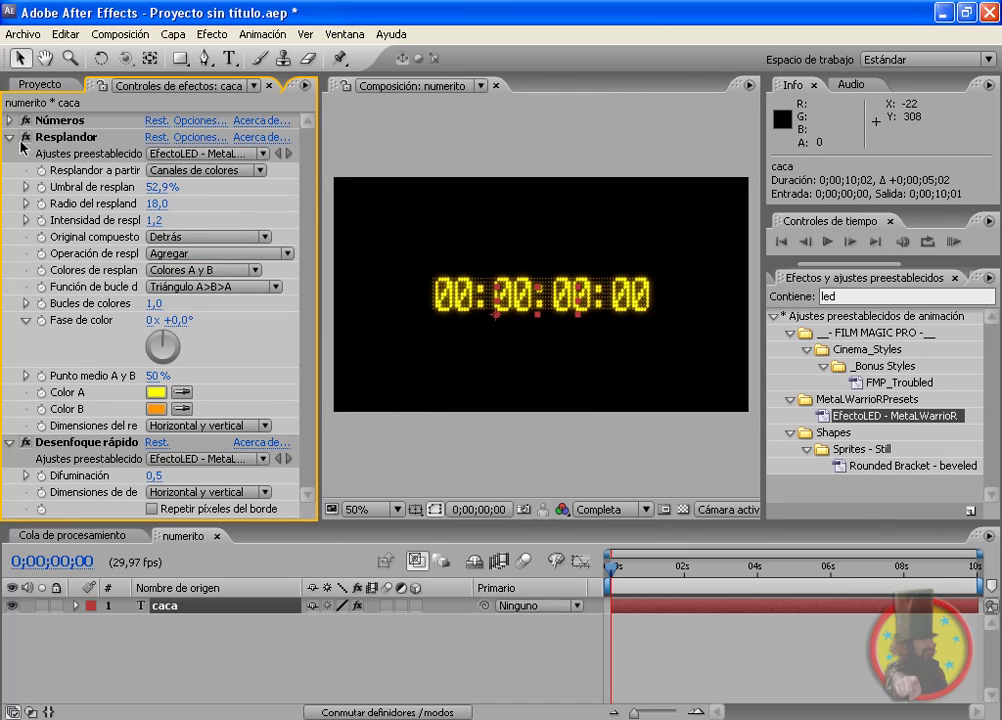
click(10, 137)
click(11, 154)
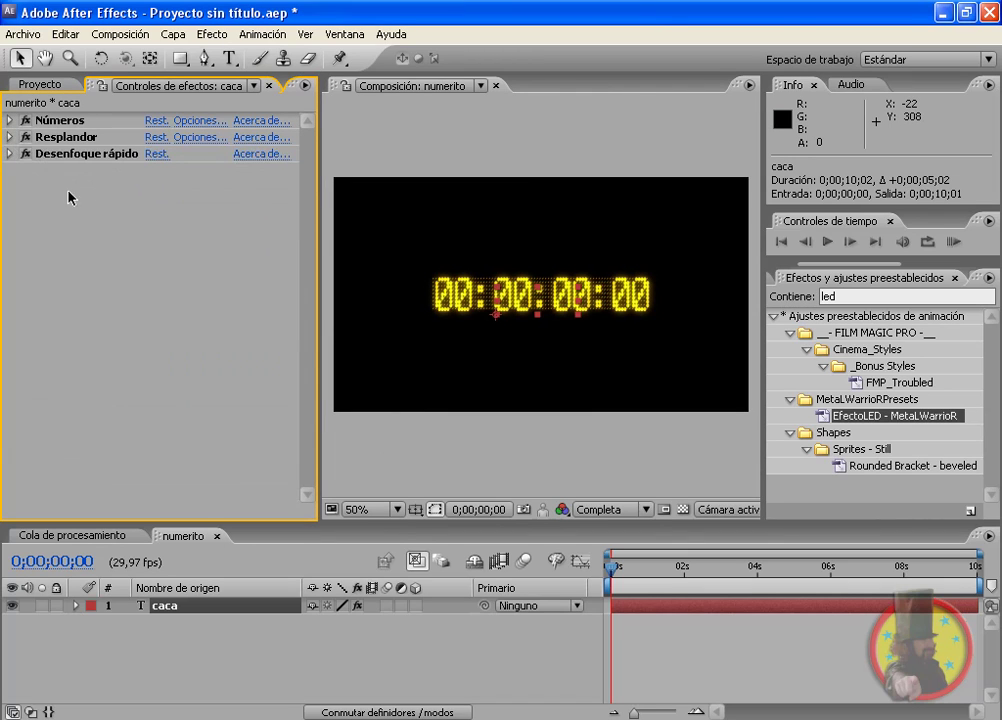
click(100, 122)
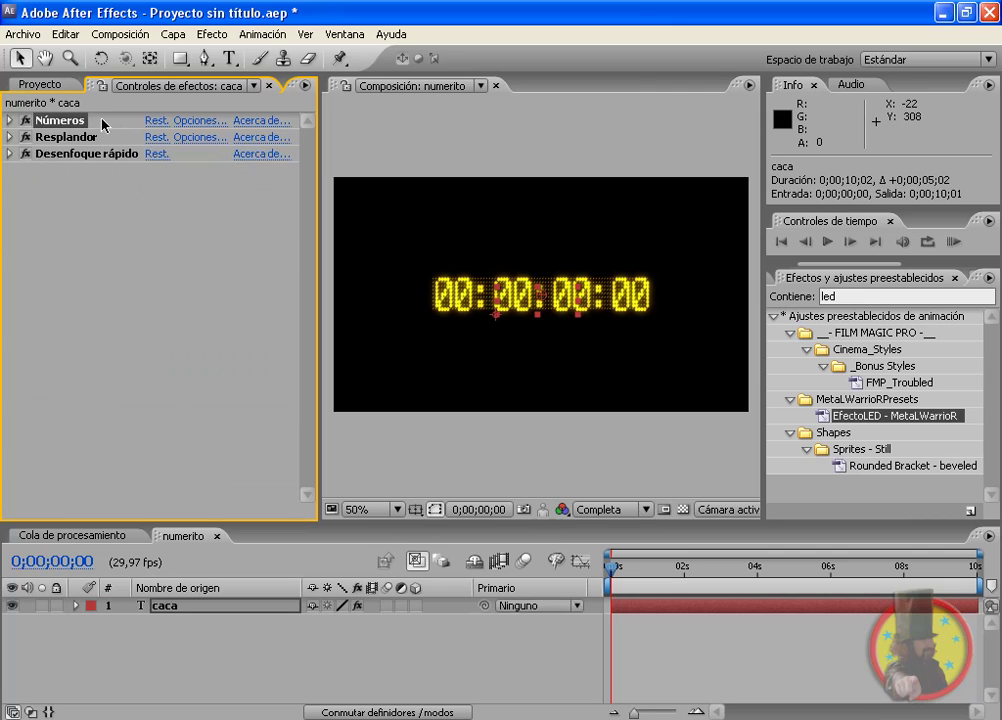
click(33, 142)
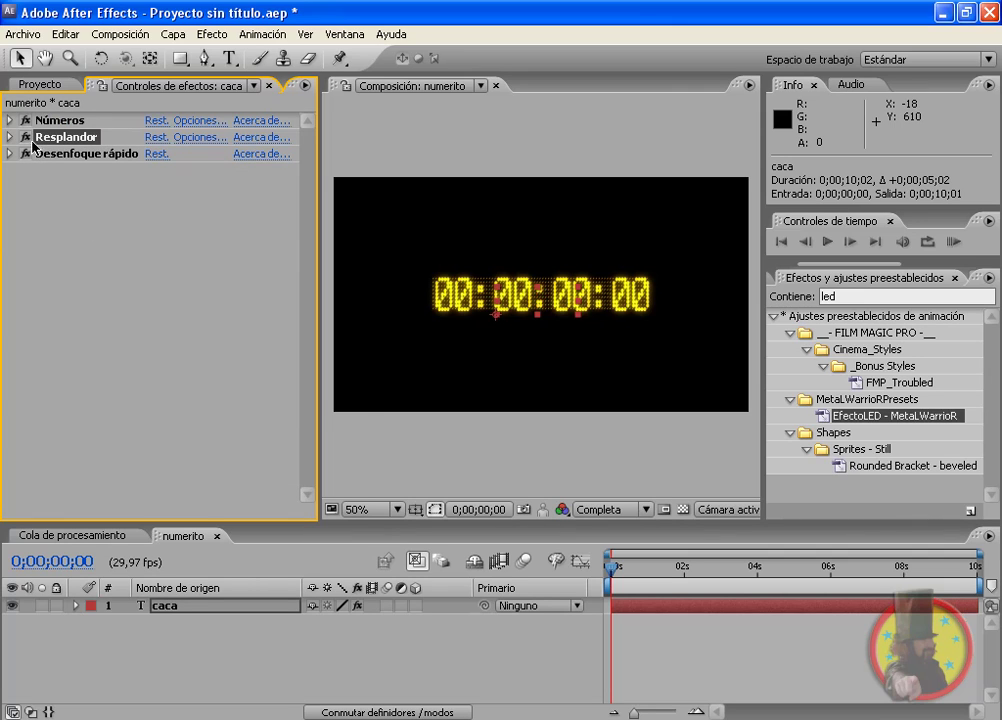
click(26, 139)
click(26, 139)
click(26, 139)
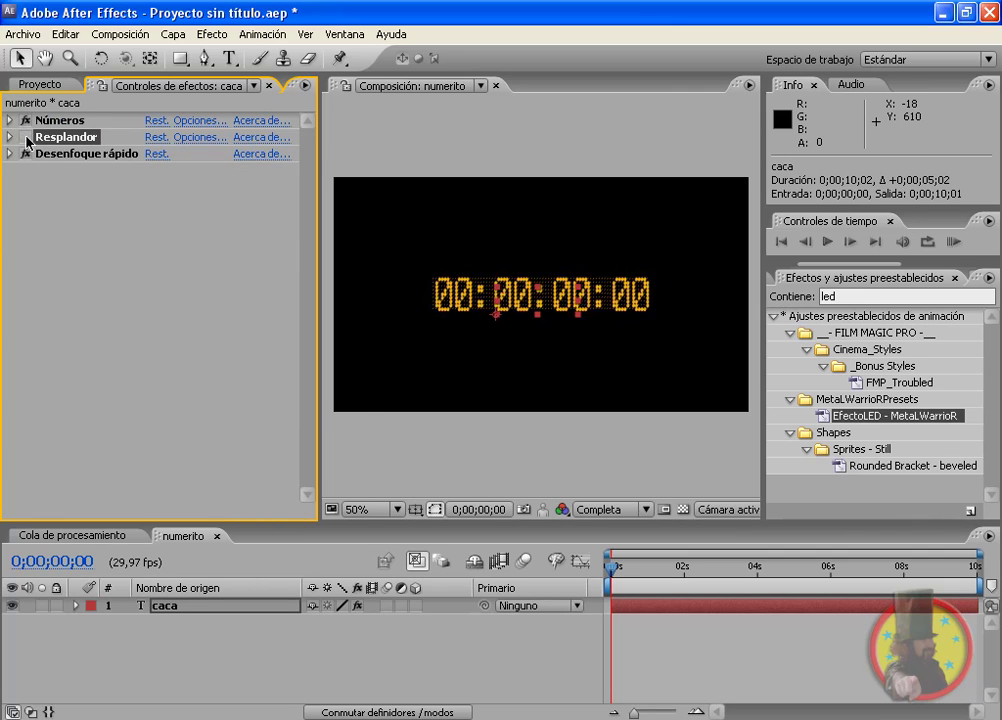
click(26, 139)
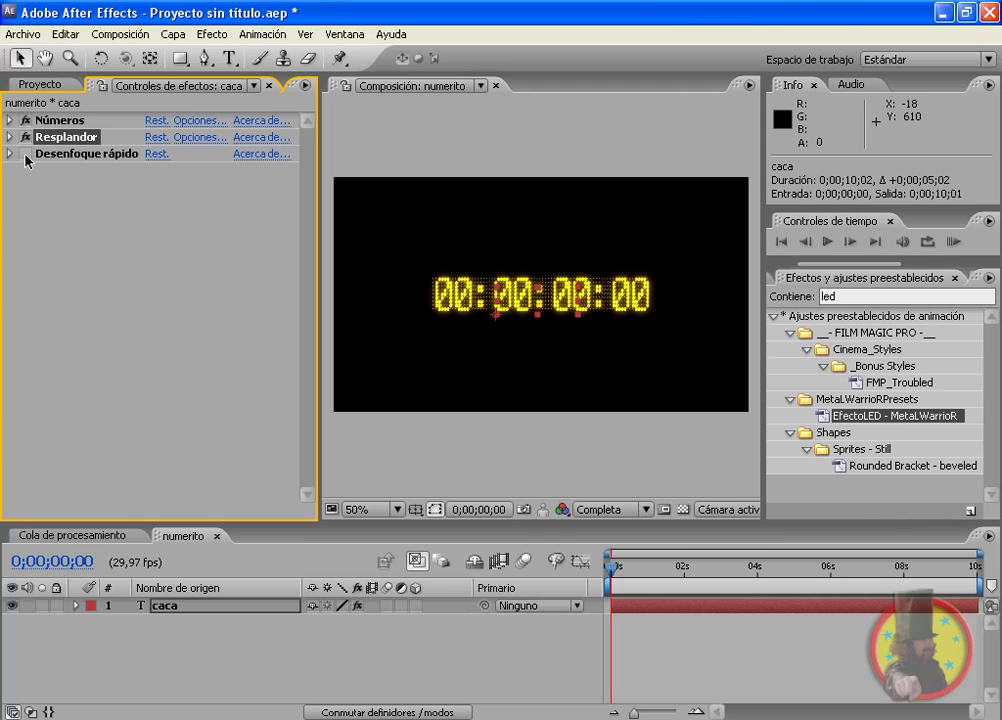
- Enable Desenfoque rápido, expand Números and widen the Effect Controls panel
scroll(622, 447, up, 1)
scroll(615, 420, up, 1)
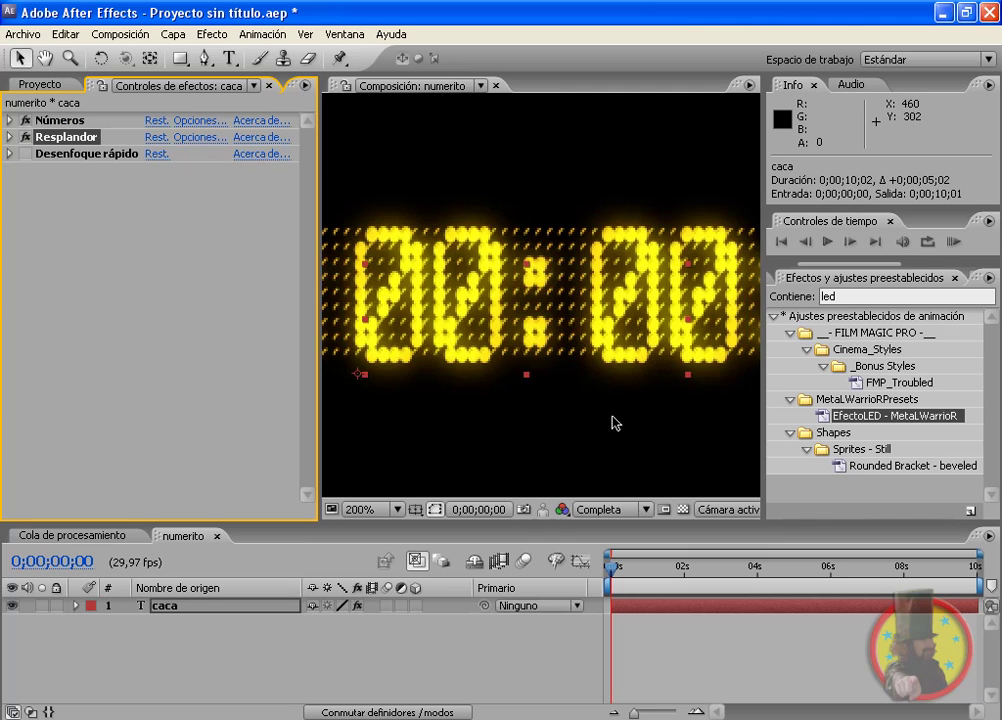
scroll(490, 365, down, 1)
scroll(555, 303, up, 1)
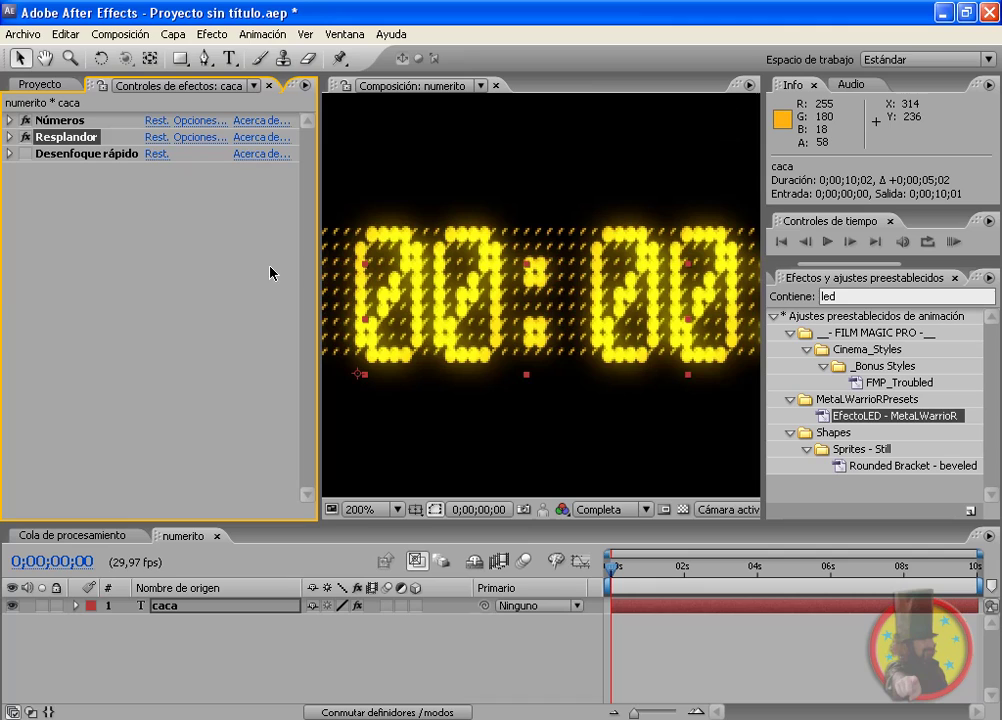
click(26, 154)
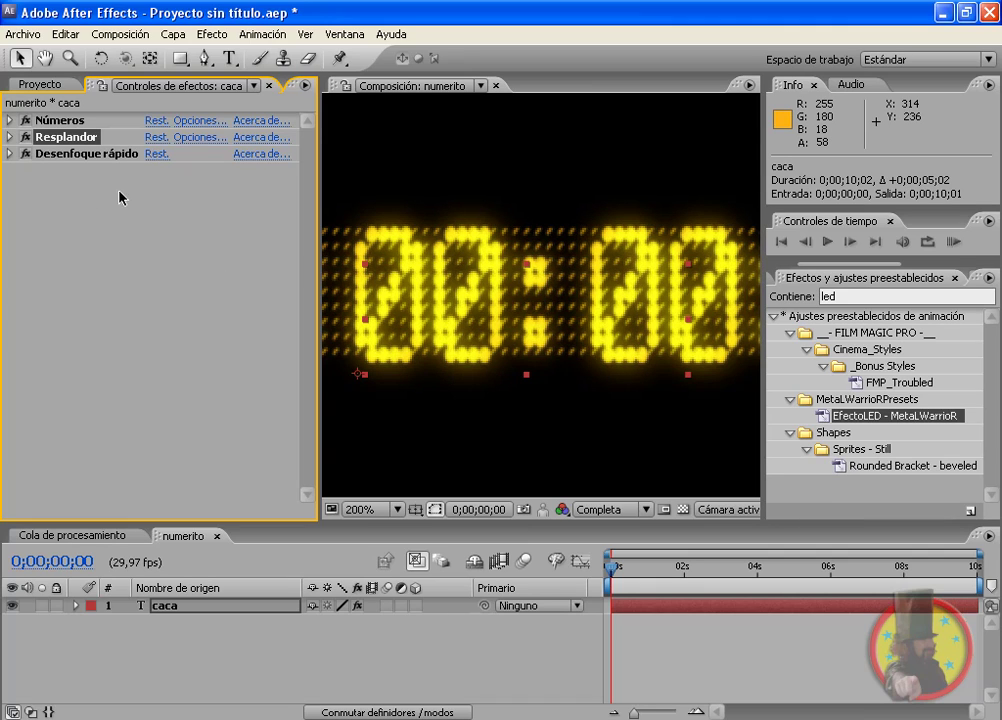
click(10, 121)
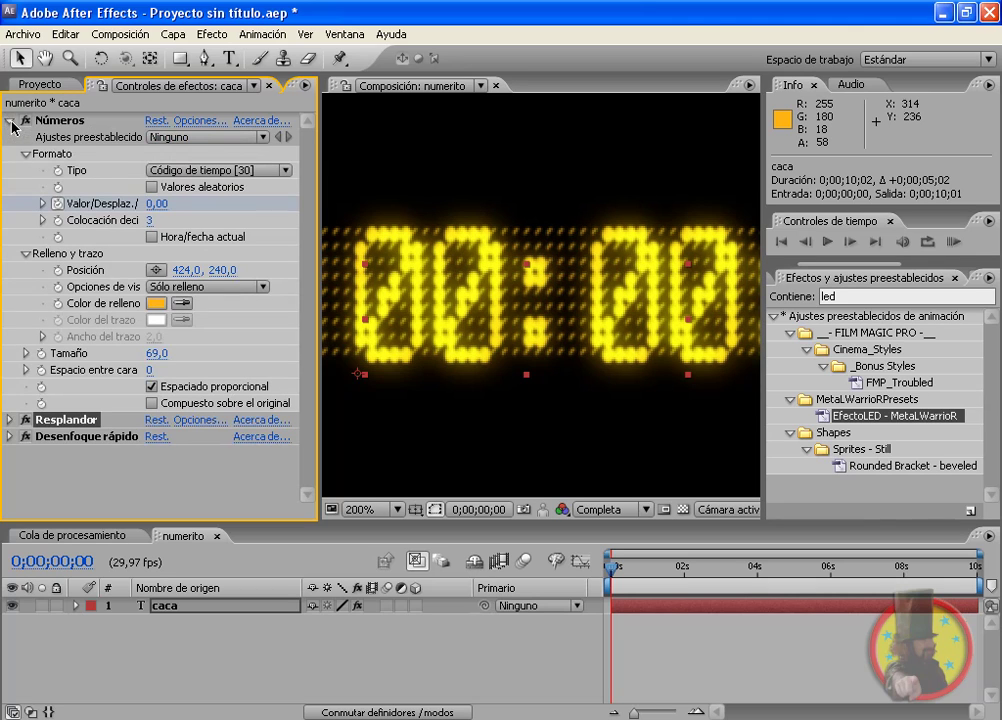
drag(316, 197, 355, 197)
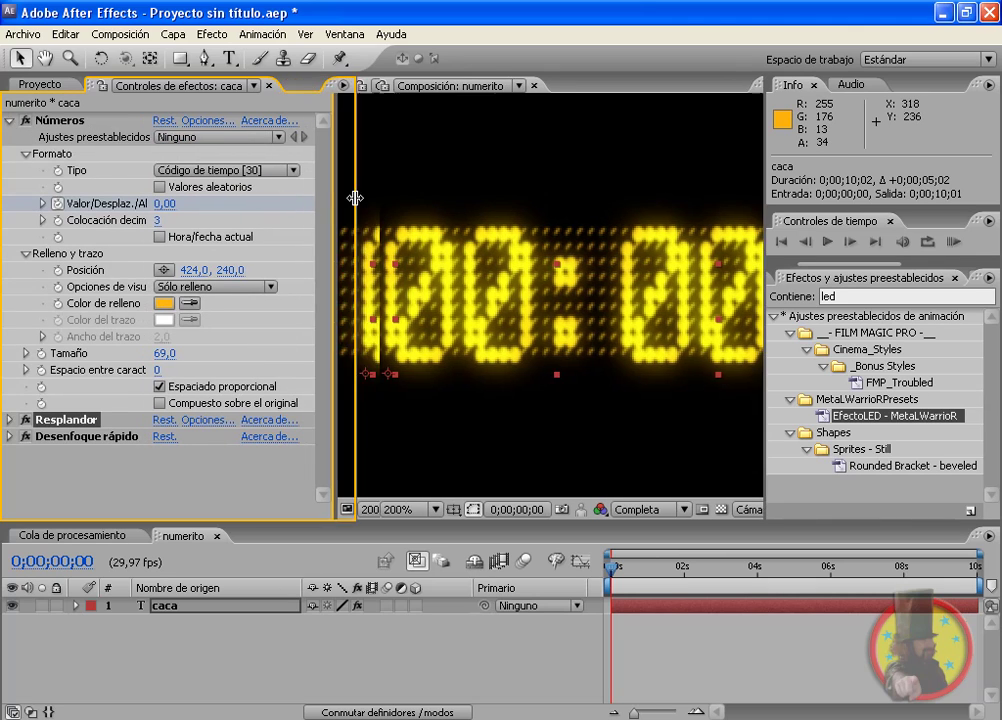
scroll(599, 230, down, 5)
scroll(513, 270, up, 2)
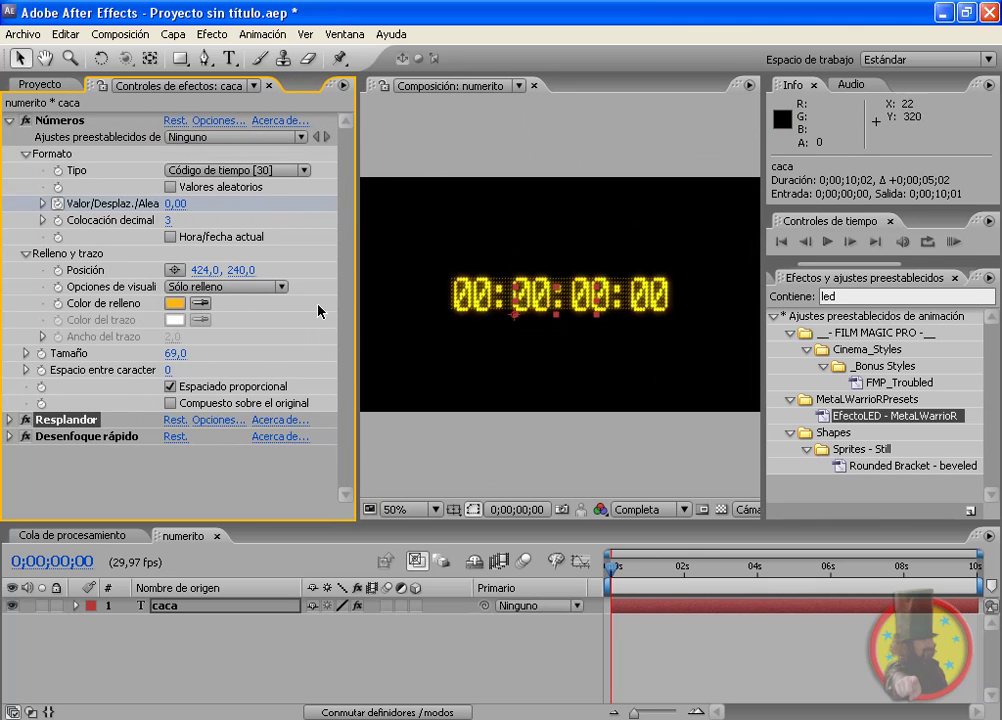
- Set Tipo to Número [Ceros delante] with 0 decimal places
click(238, 170)
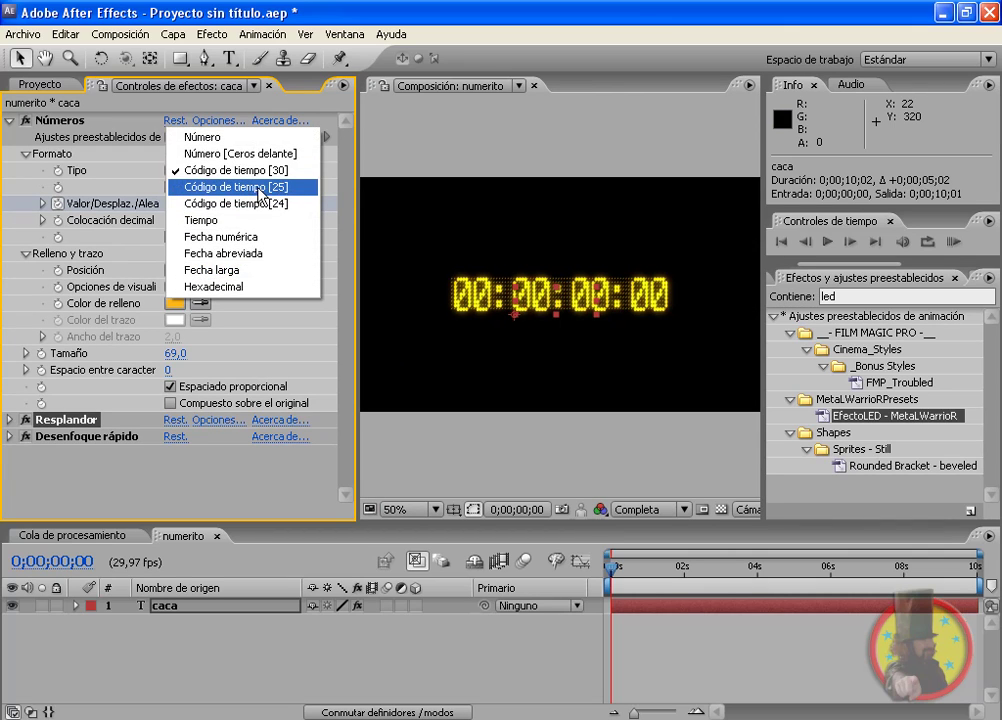
click(238, 155)
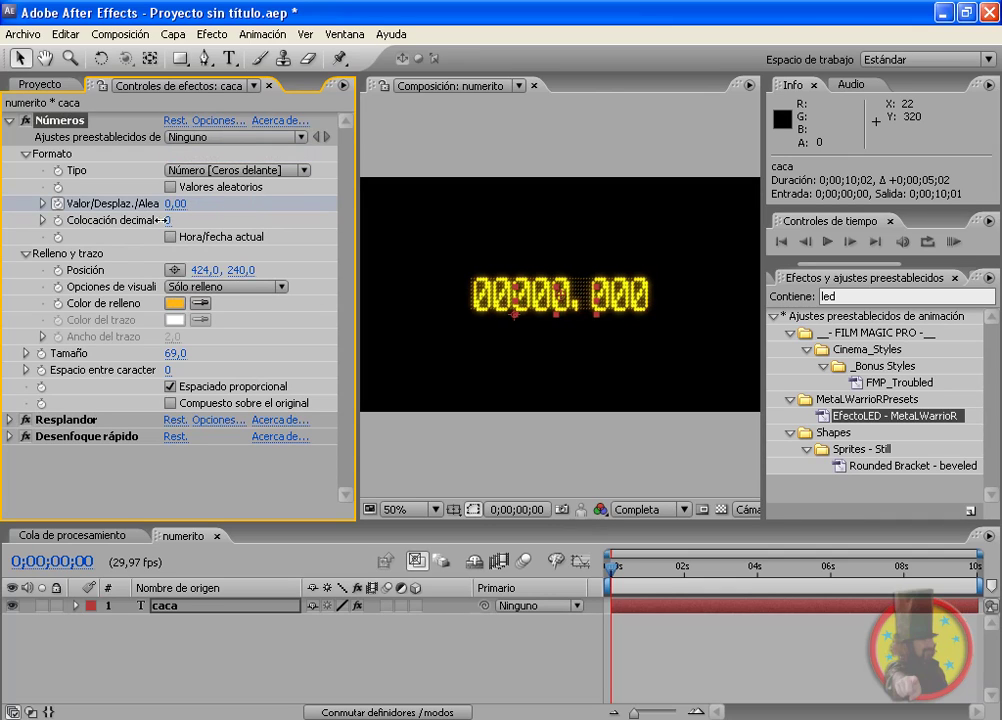
mouse_move(157, 220)
mouse_down()
mouse_move(228, 206)
mouse_move(183, 210)
mouse_up()
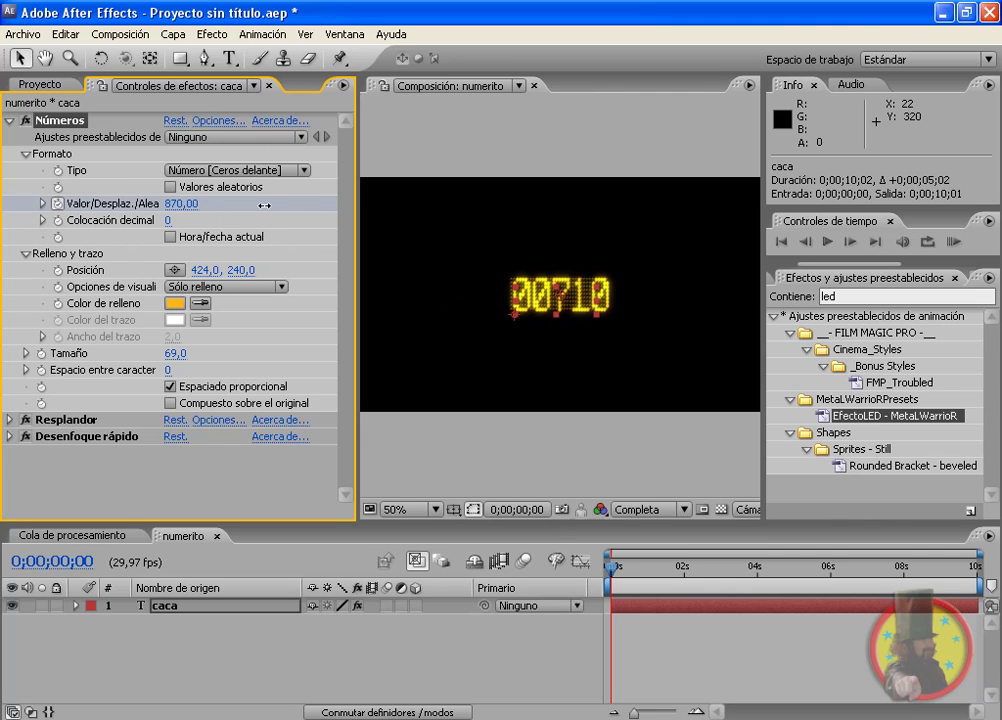
mouse_move(183, 210)
mouse_down()
mouse_move(220, 204)
mouse_move(170, 201)
mouse_up()
- Try random values, then enter 0 as the value and switch Tipo to Tiempo
click(170, 187)
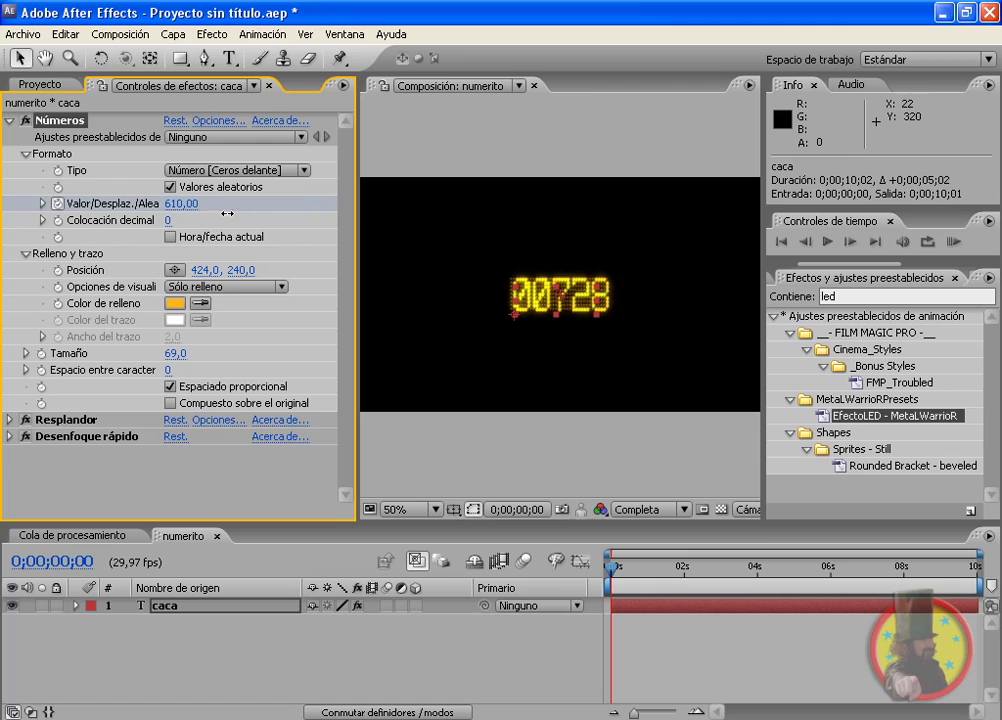
click(170, 187)
click(180, 203)
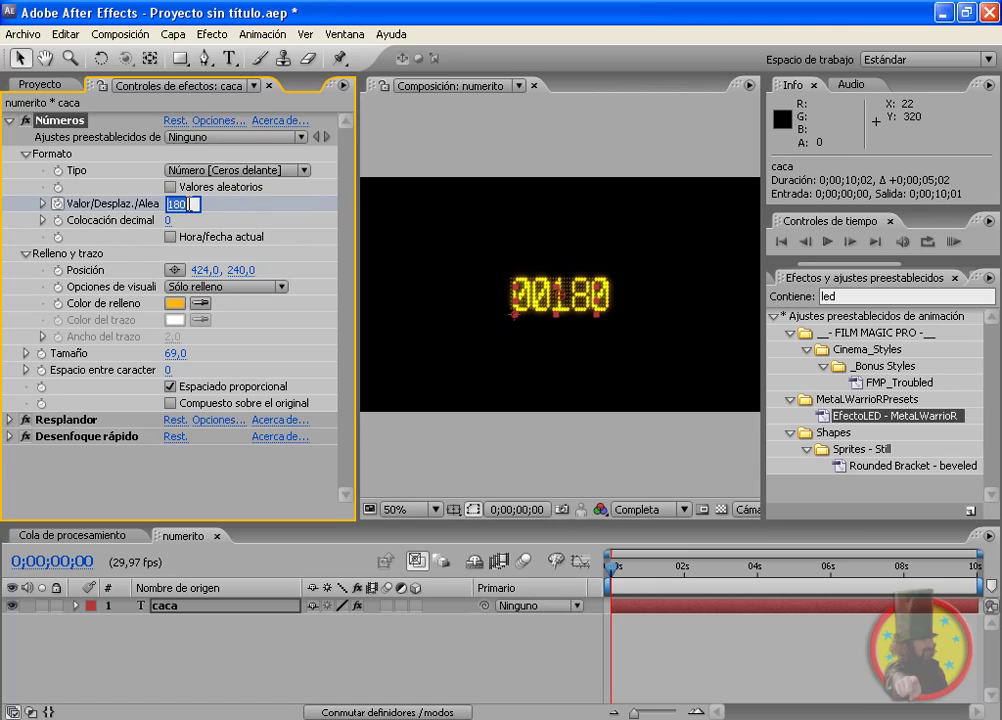
text(0)
key(Return)
click(300, 171)
- Reset the Números value to 0 and set Tipo to Fecha abreviada, showing DOM. 01 DE ENE DE 1995
click(285, 235)
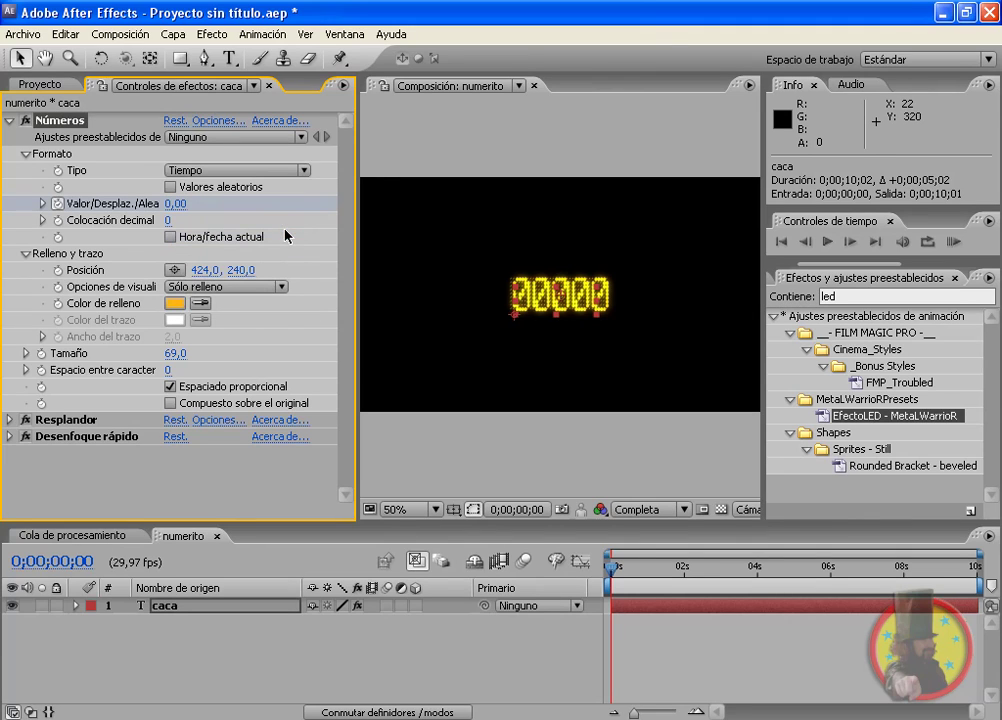
click(224, 172)
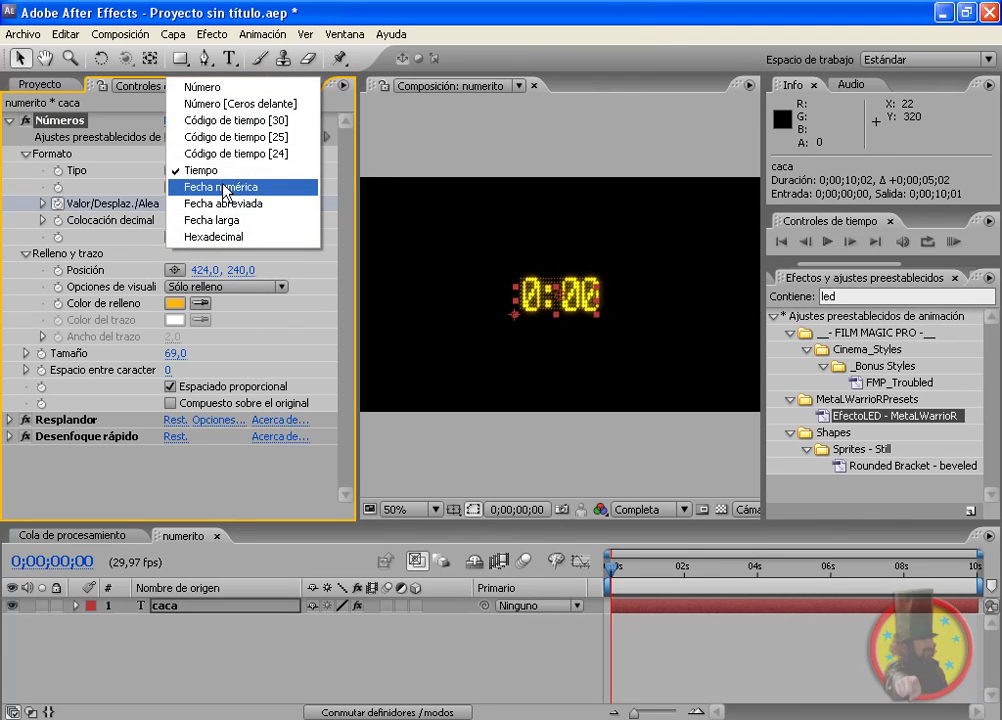
click(224, 188)
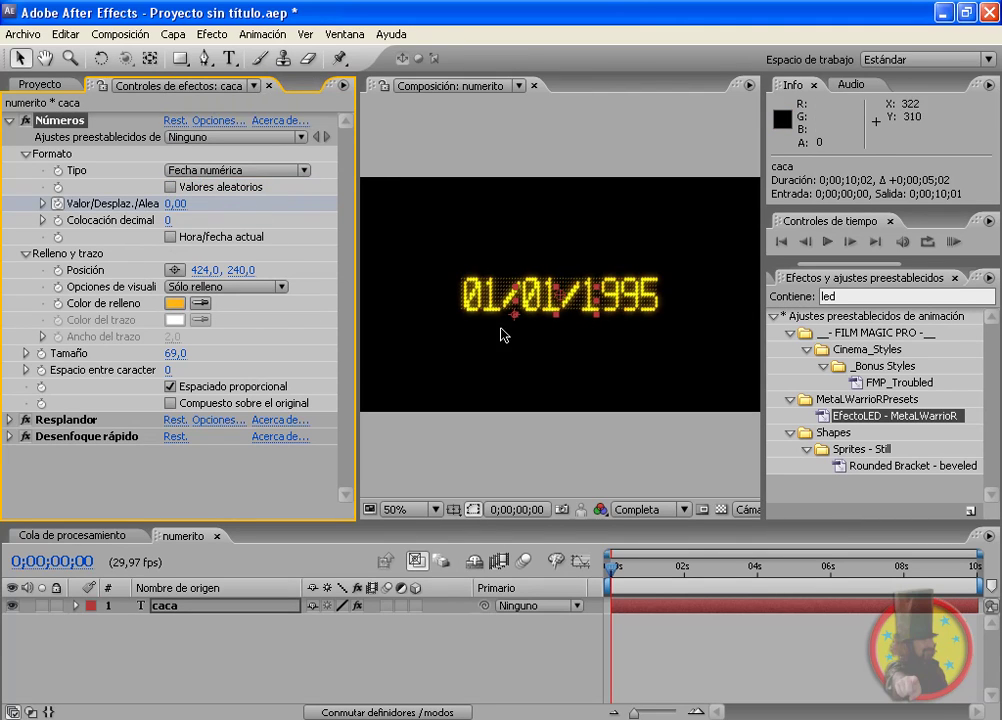
mouse_move(172, 203)
mouse_down()
mouse_move(228, 205)
mouse_move(197, 206)
mouse_up()
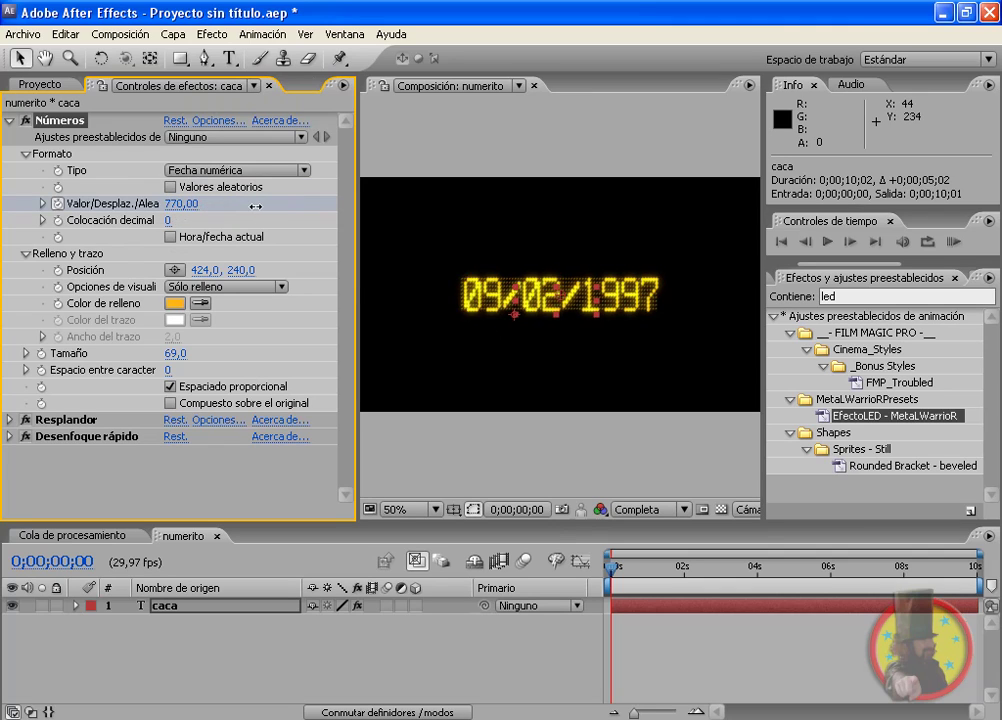
click(197, 204)
text(0)
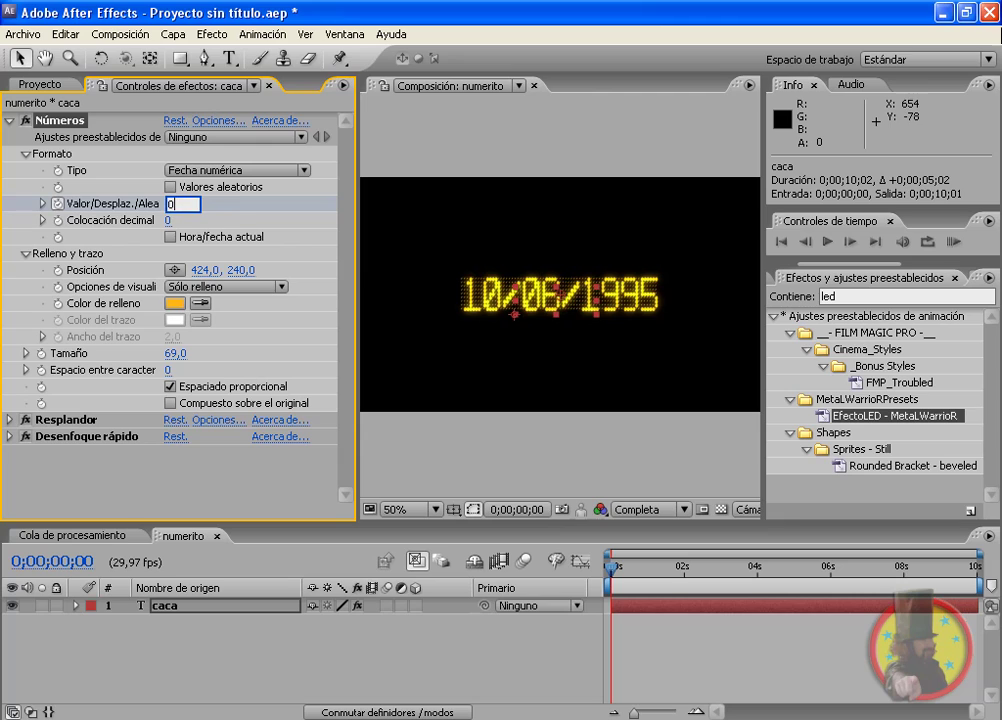
click(264, 170)
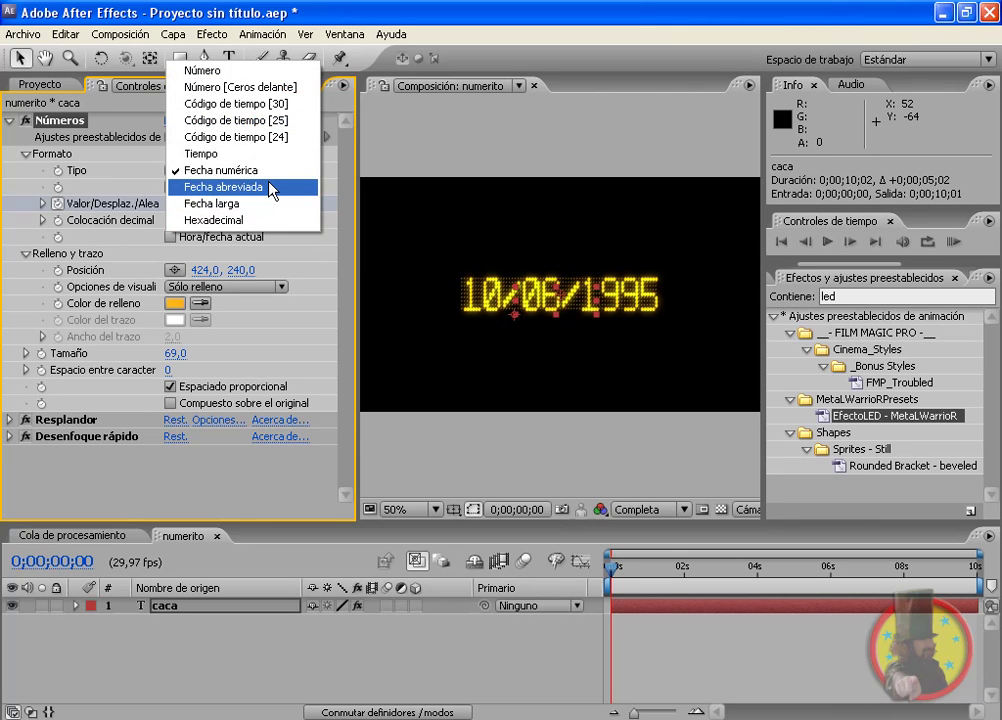
click(265, 187)
- Shrink the LED text to size 56 and shift it left in the frame
scroll(553, 273, down, 2)
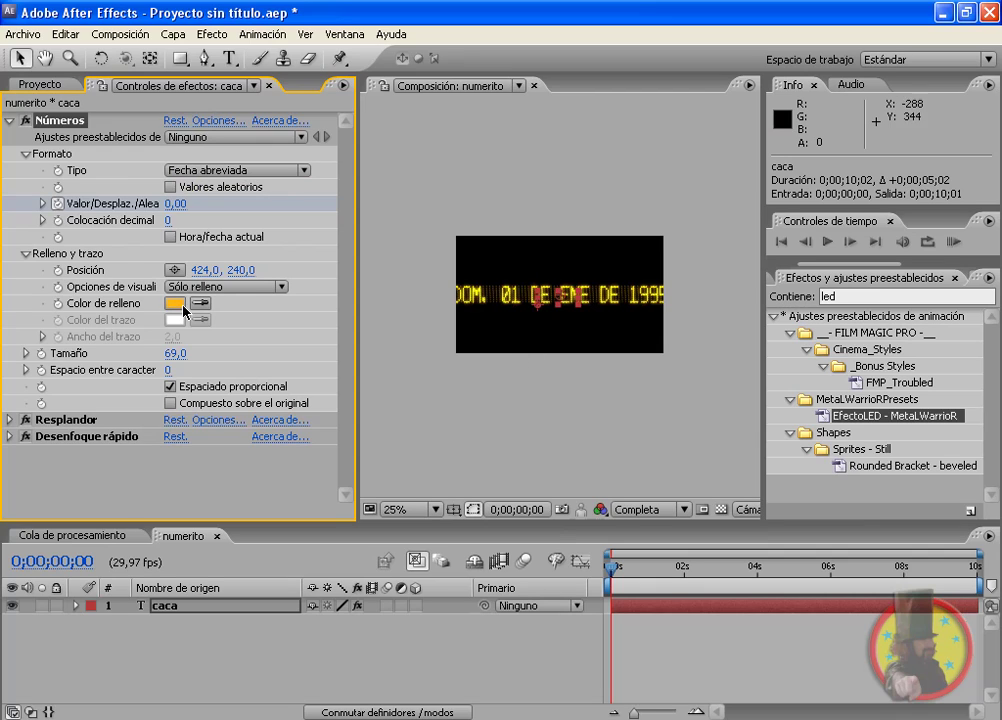
scroll(626, 318, up, 2)
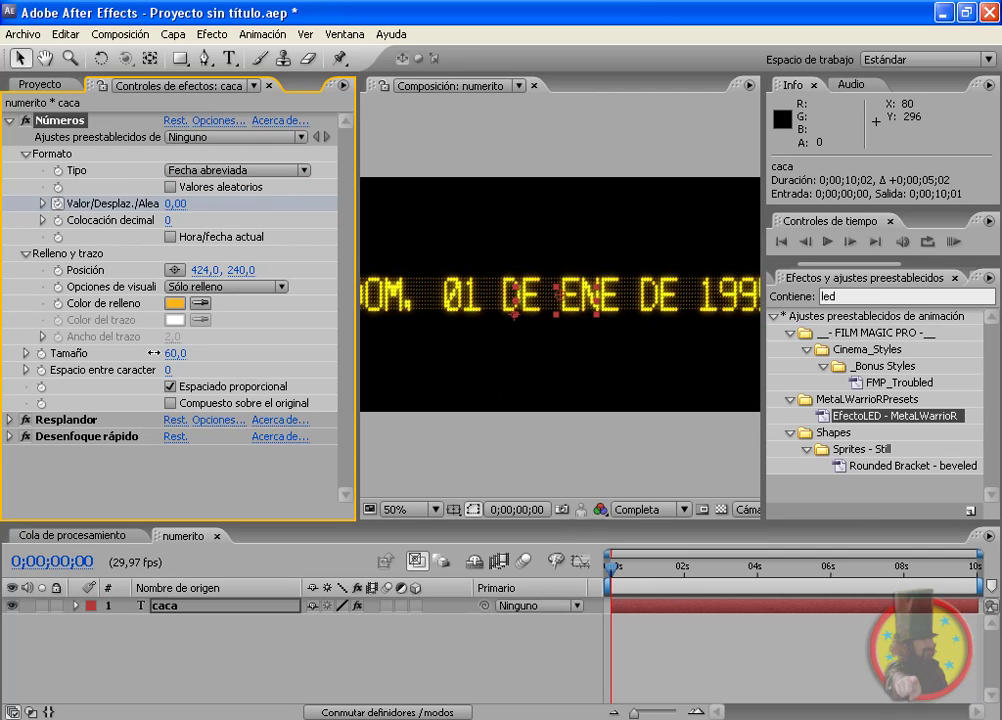
drag(153, 353, 140, 353)
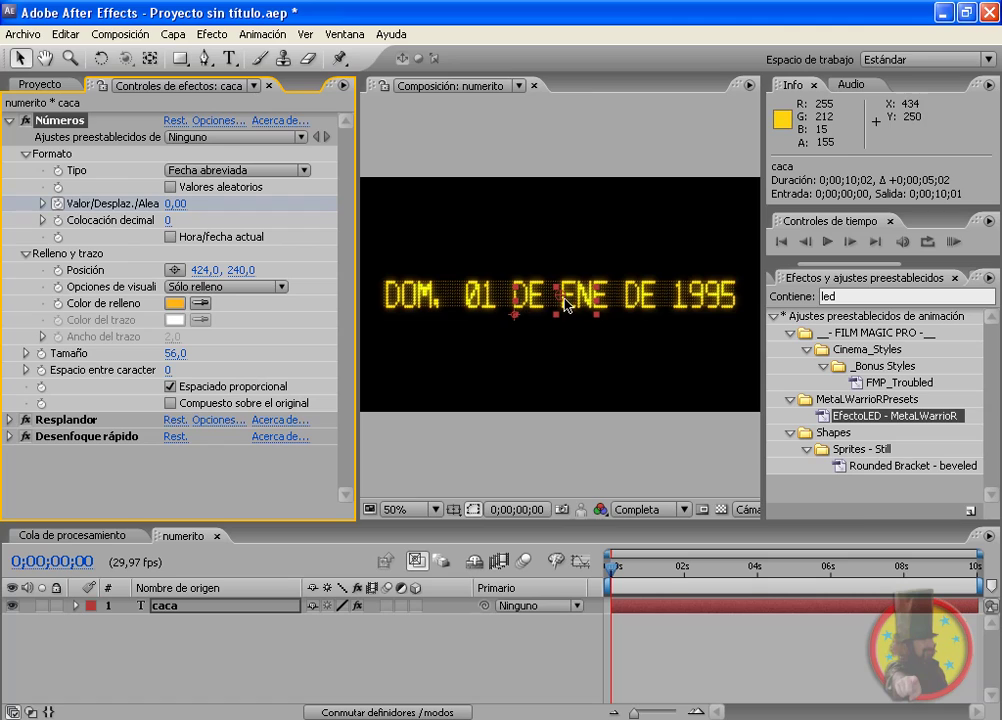
mouse_move(560, 300)
mouse_down()
mouse_move(547, 307)
mouse_move(568, 310)
mouse_up()
- Recentre the Números text at 420,0, 250,0 and toggle Hora/fecha actual on then off
click(220, 606)
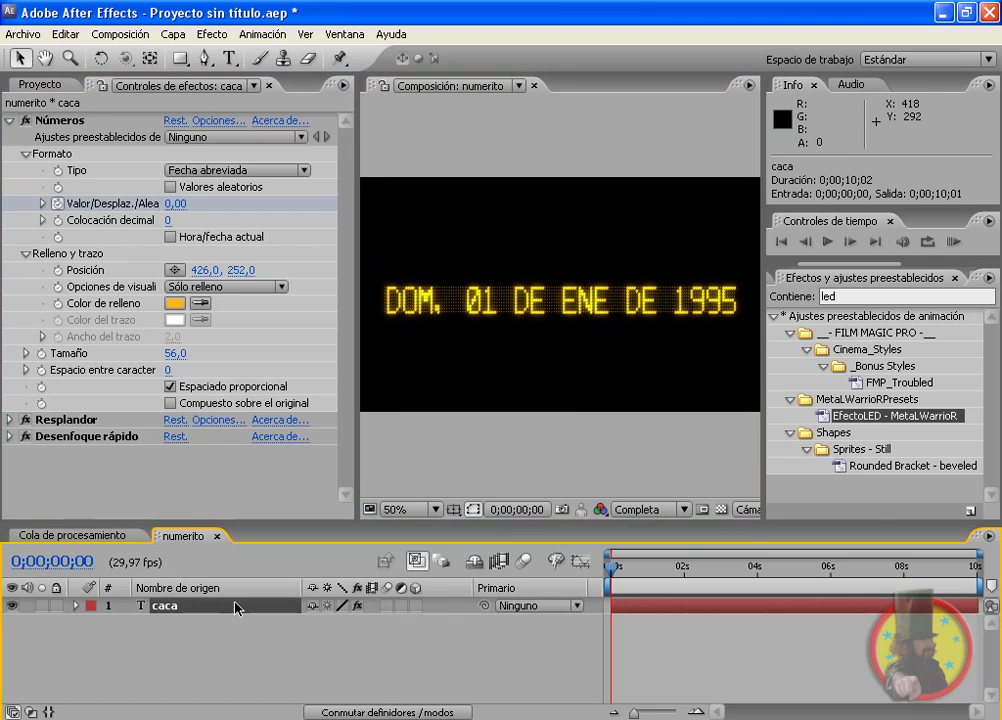
click(608, 312)
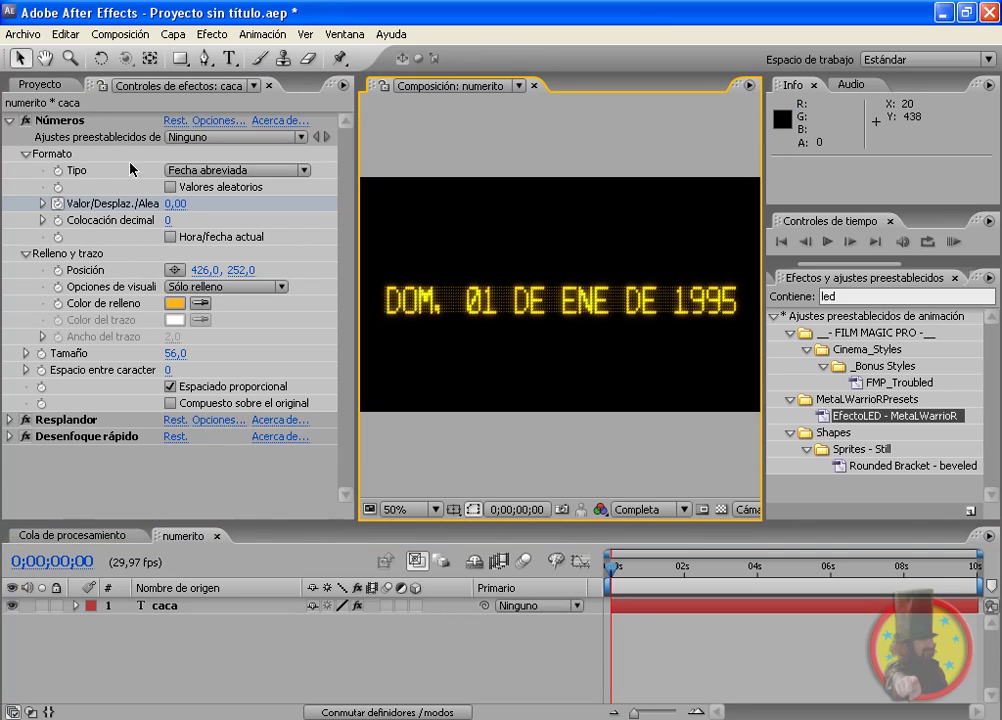
click(71, 121)
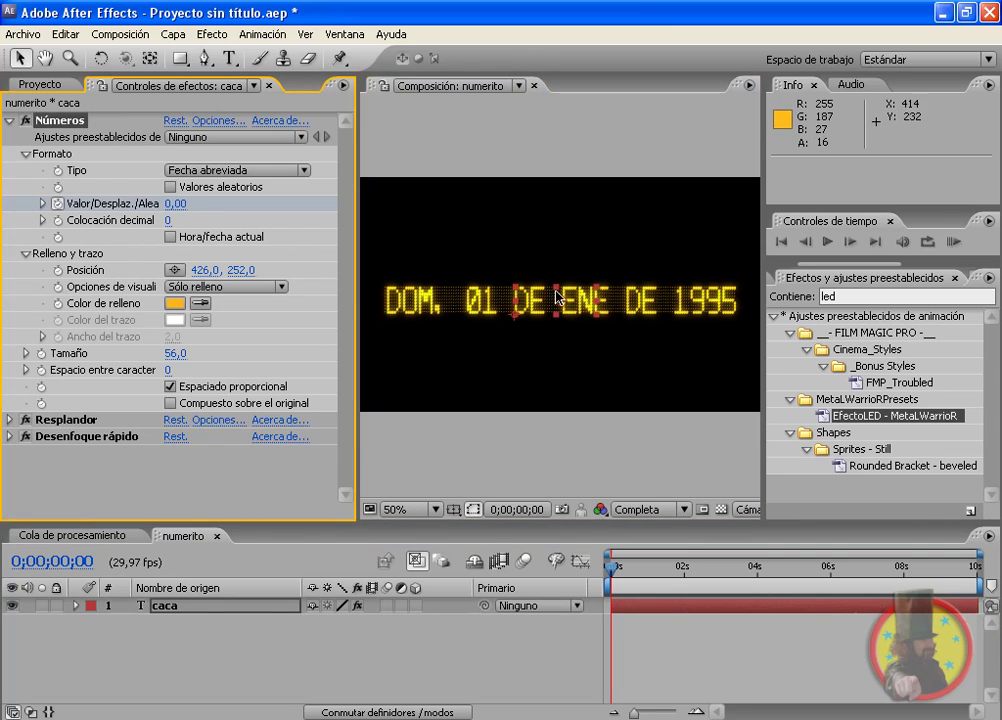
mouse_move(554, 301)
mouse_down()
mouse_move(571, 287)
mouse_move(551, 300)
mouse_up()
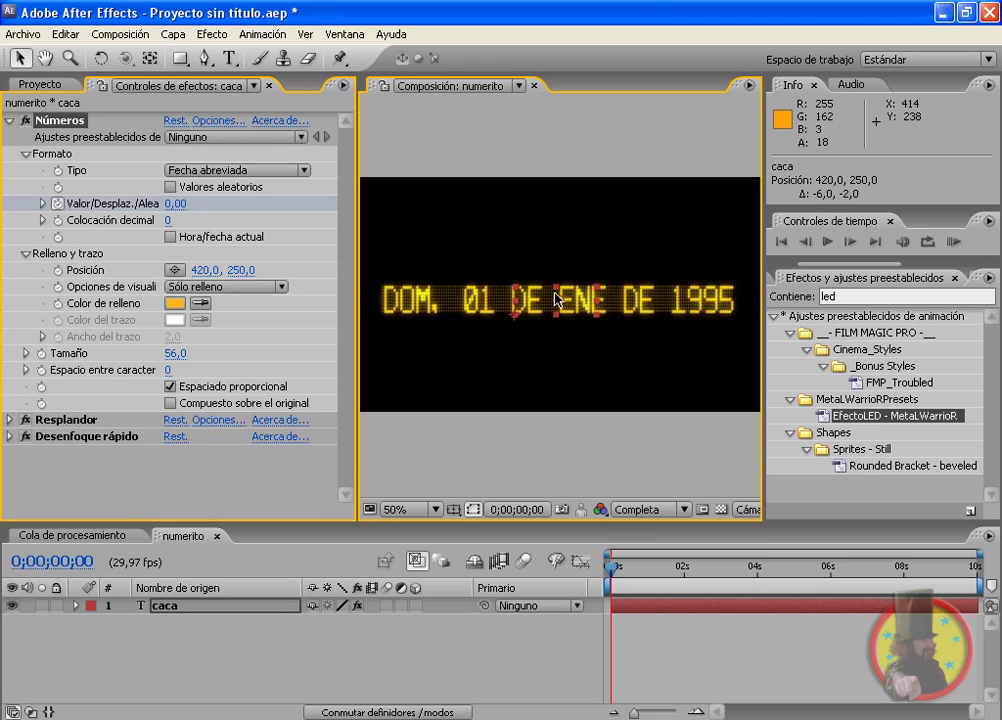
click(170, 237)
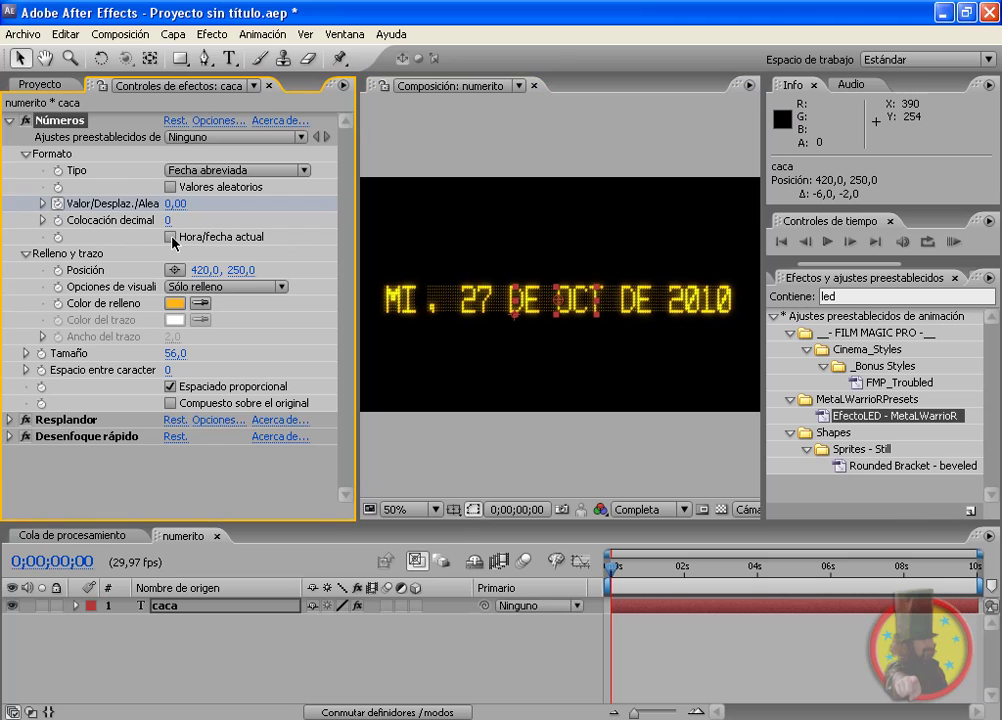
click(170, 237)
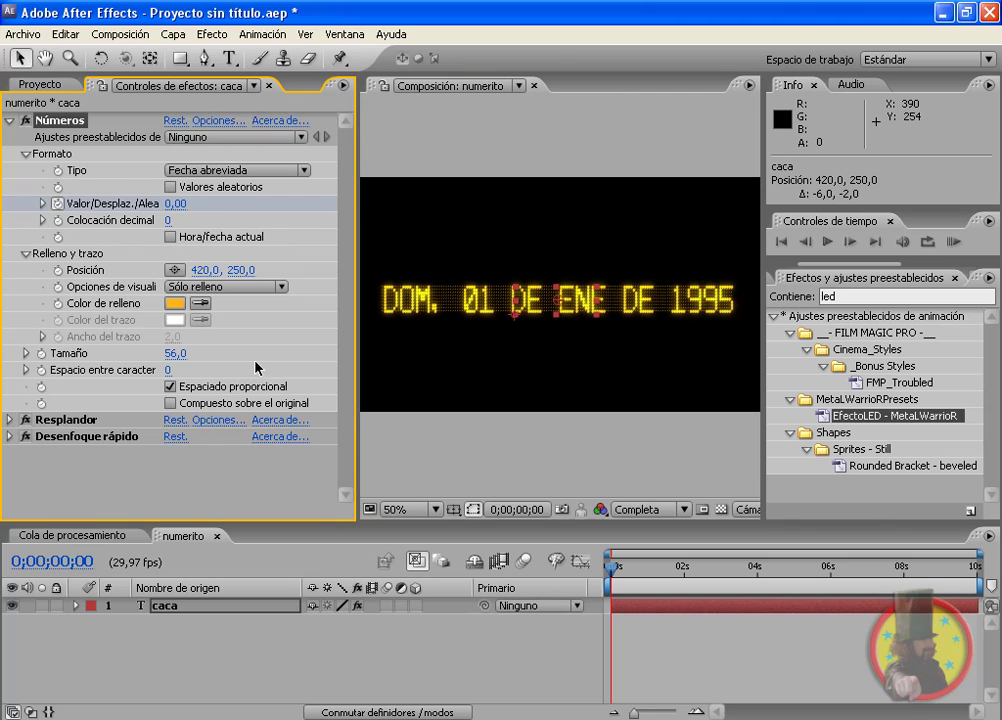
- Try lighter fill shades in the Color de relleno picker, then cancel
click(176, 304)
mouse_move(262, 463)
mouse_down()
mouse_move(157, 394)
mouse_move(92, 418)
mouse_up()
click(242, 418)
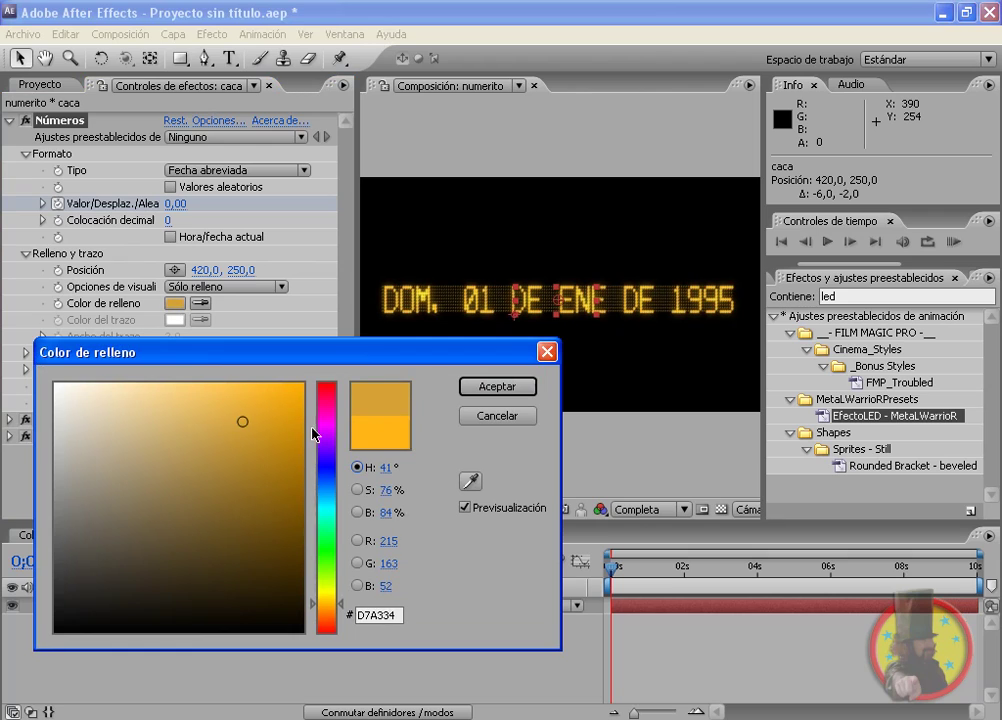
click(497, 415)
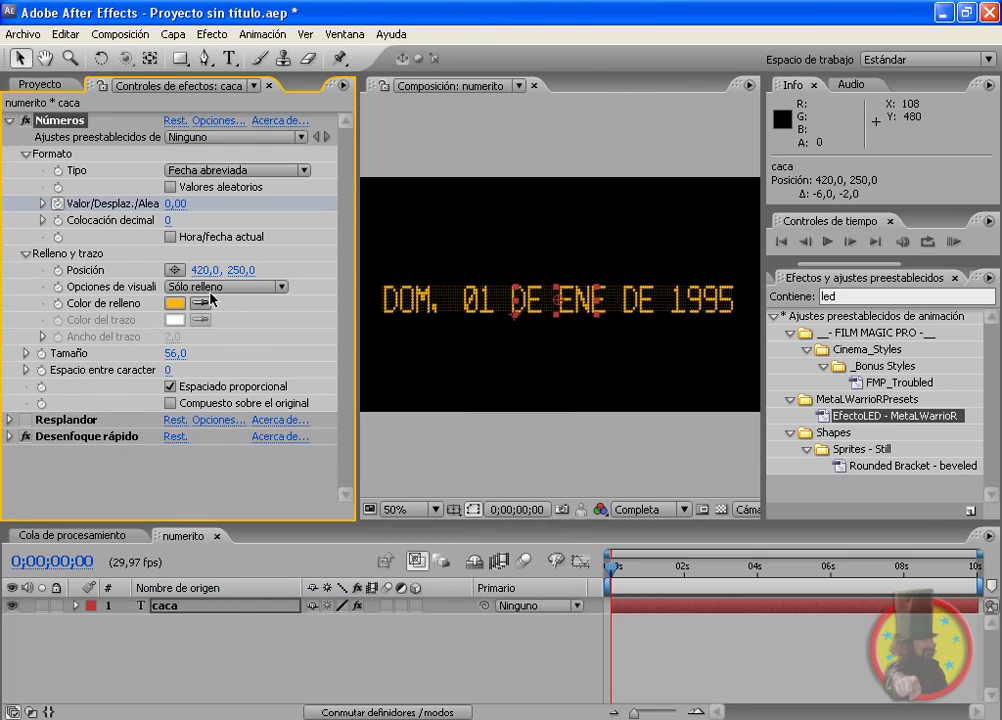
- Set the Números fill colour to red FC1111
click(174, 304)
drag(257, 416, 287, 386)
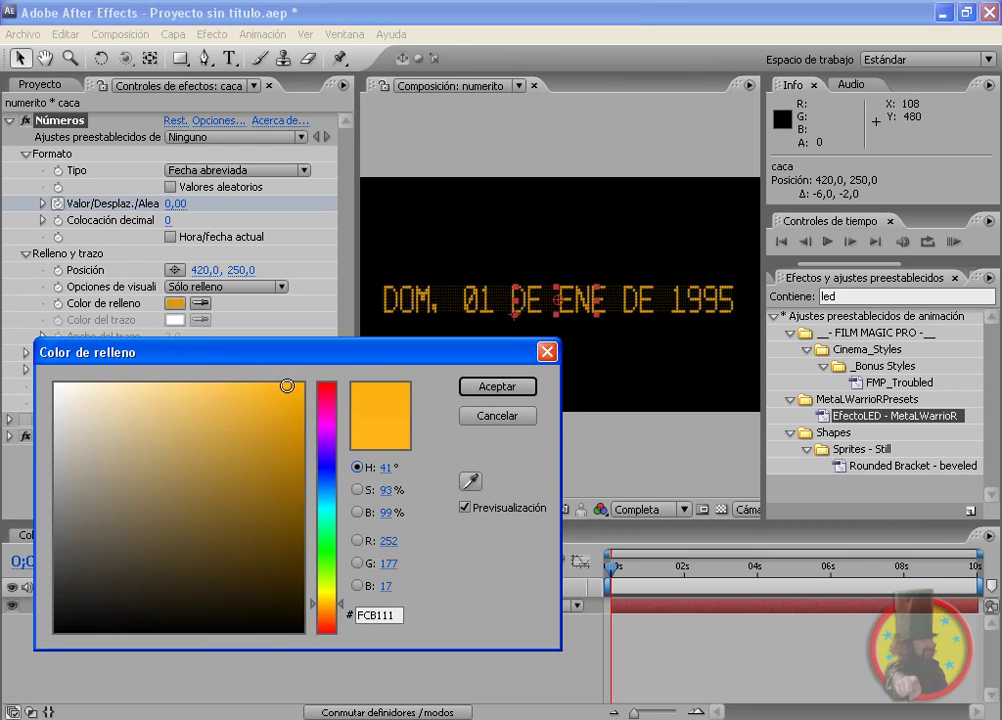
drag(321, 428, 326, 382)
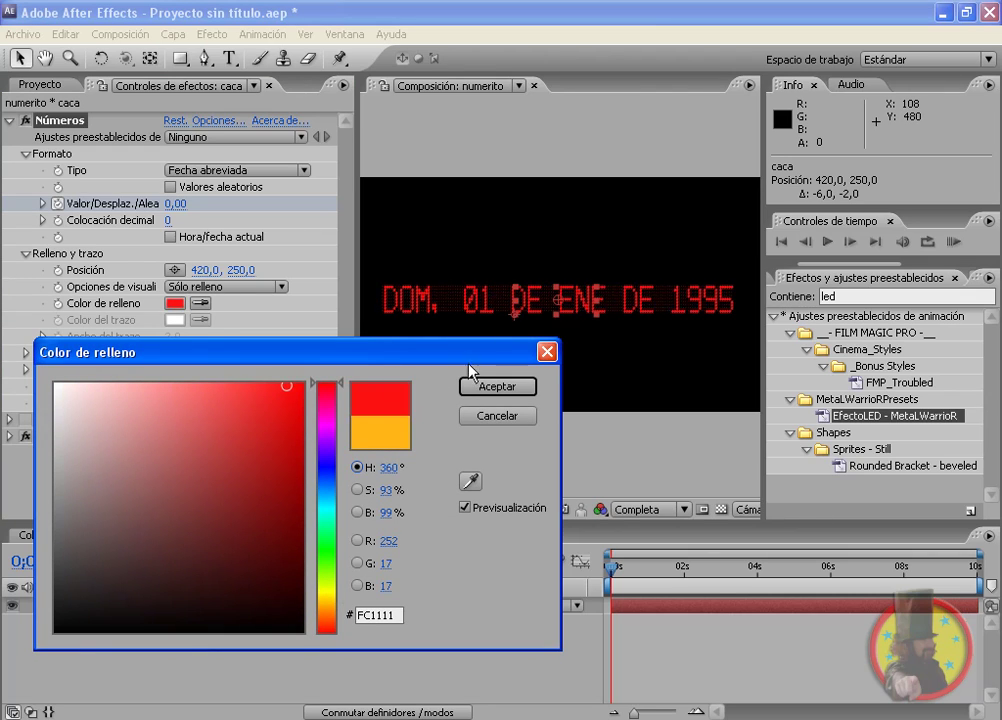
click(497, 386)
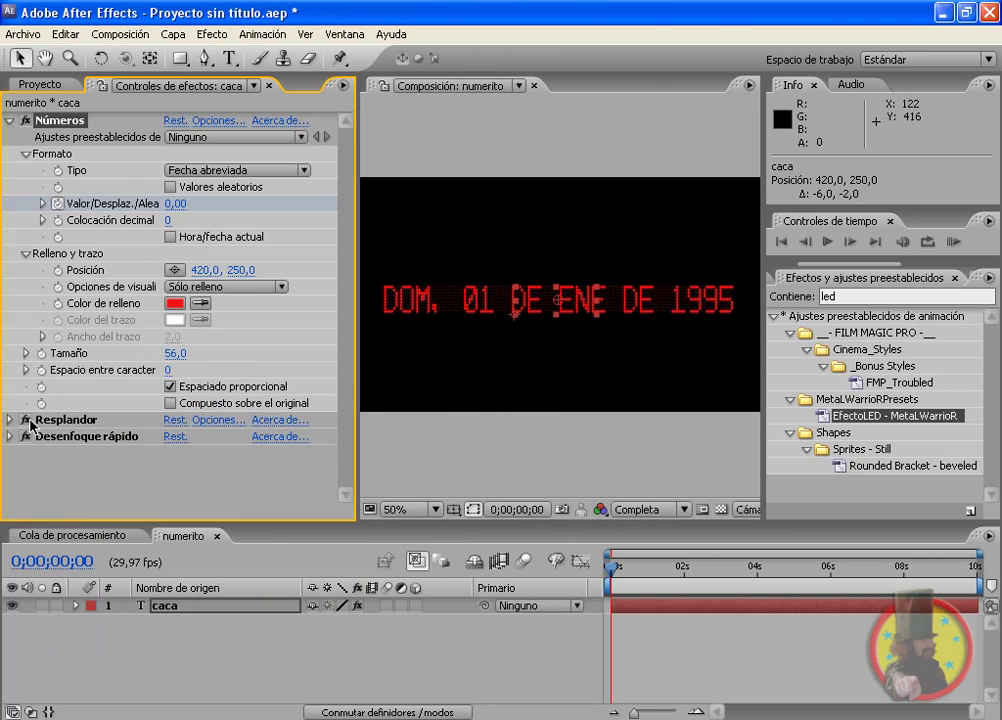
scroll(568, 398, up, 2)
scroll(374, 428, down, 2)
- Import the DisplayLCDInteligente.jpg photo into the project
click(45, 84)
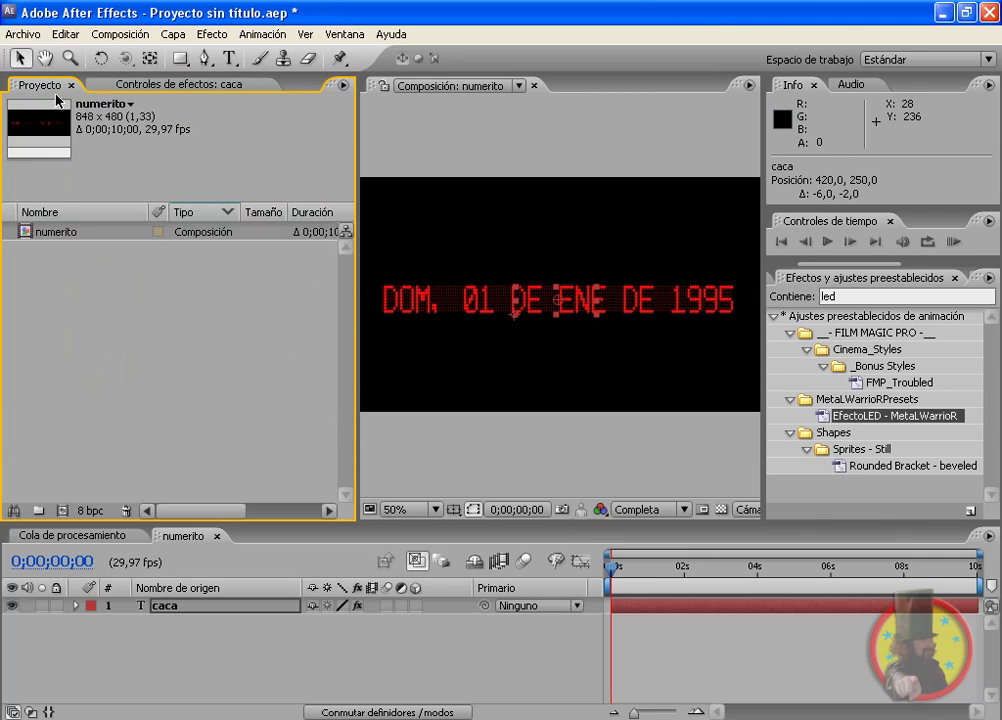
double_click(143, 350)
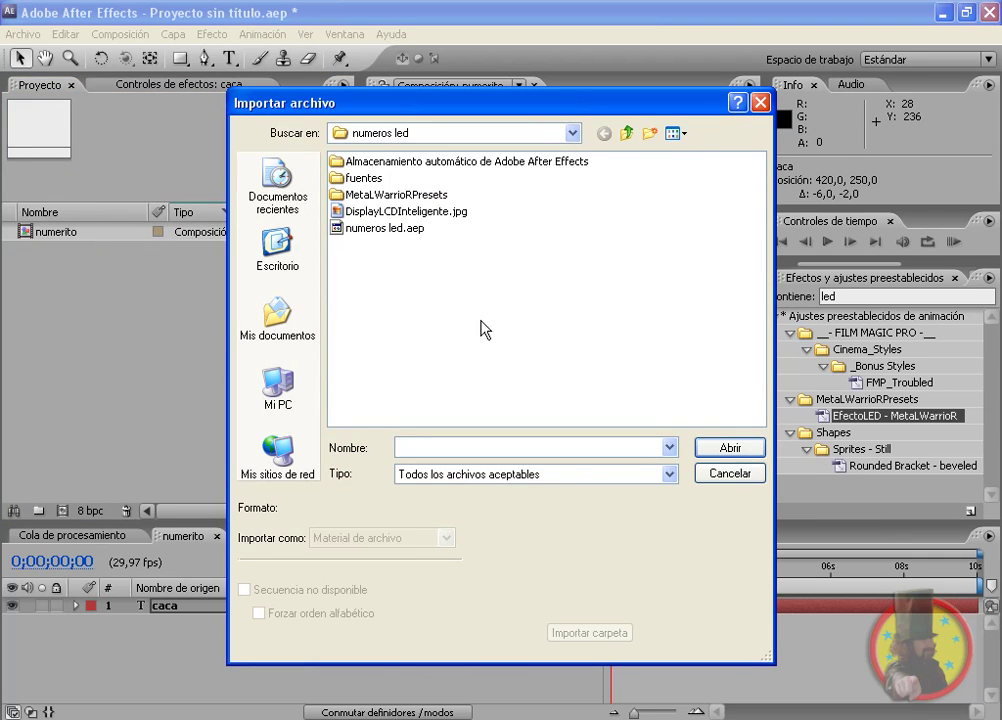
double_click(390, 211)
click(134, 348)
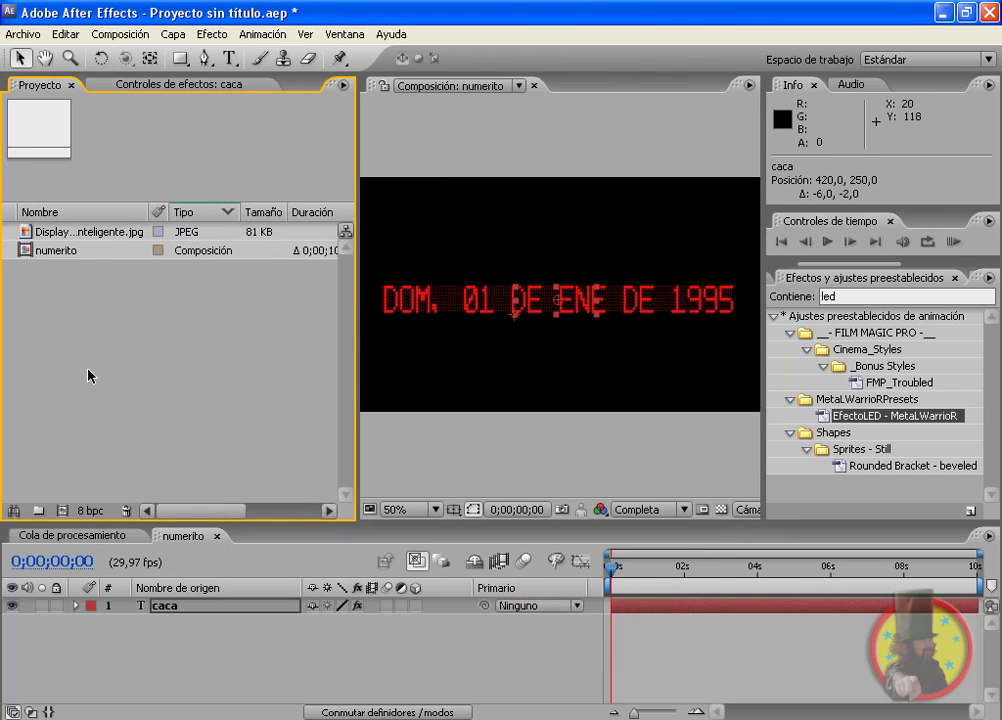
- Create Comp 1 with the LCD photo and the numerito composition layered above it
click(66, 510)
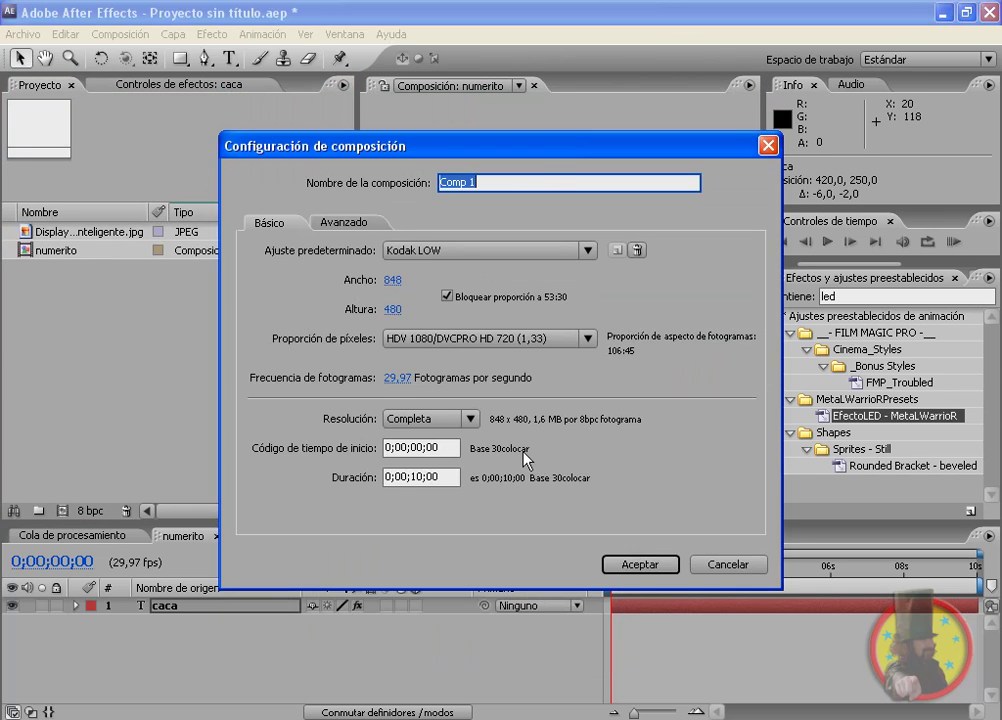
click(635, 560)
drag(62, 252, 180, 690)
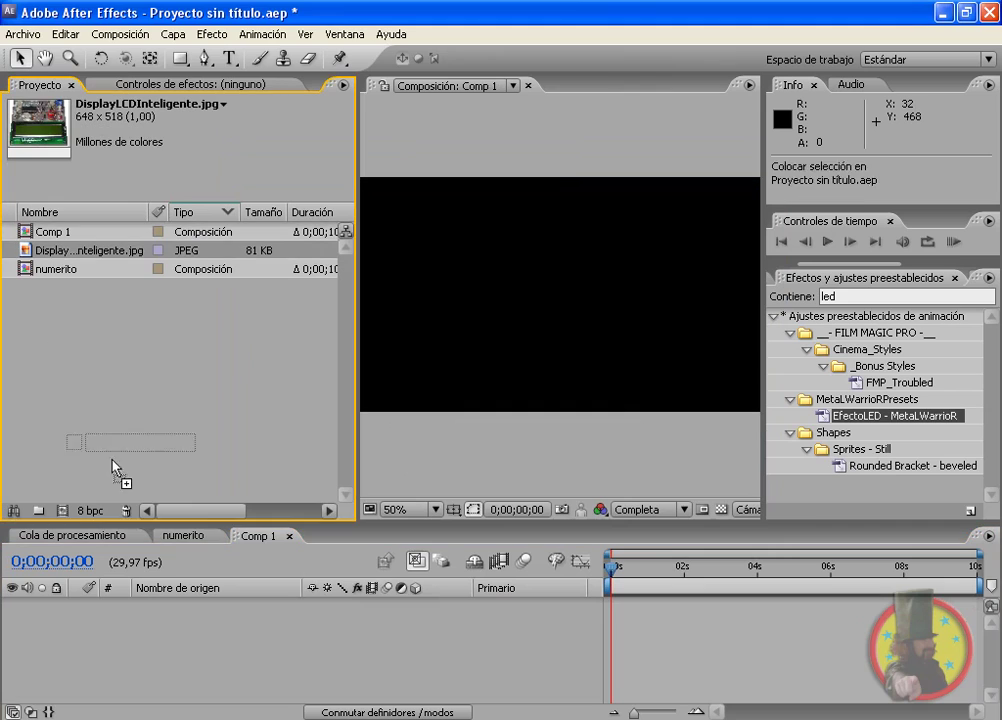
click(80, 238)
drag(78, 274, 236, 606)
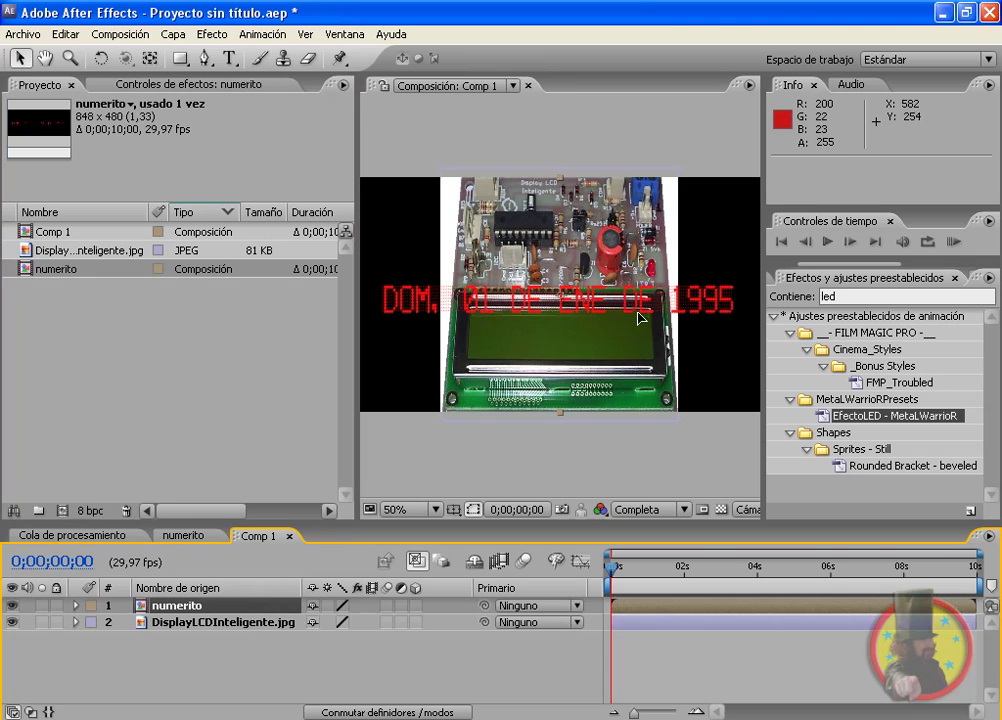
- Move the red LED date down onto the photo's LCD screen
mouse_move(640, 318)
mouse_down()
mouse_move(642, 349)
mouse_move(542, 342)
mouse_move(551, 323)
mouse_up()
key(comma)
key(period)
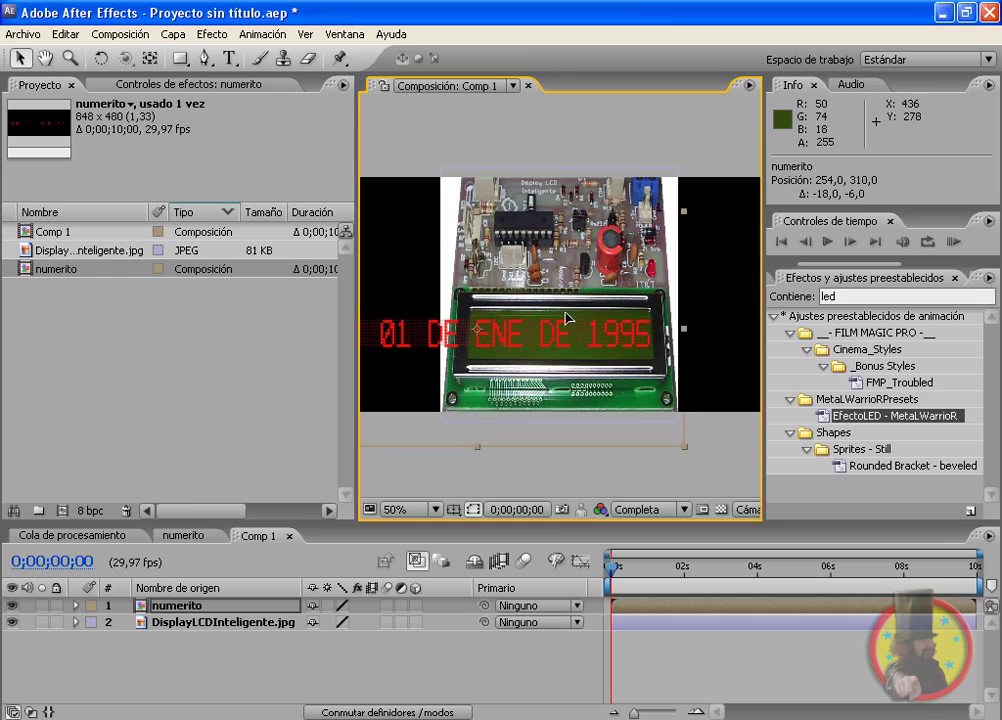
- Make the numerito layer 3D and tilt the LED text in space
click(413, 605)
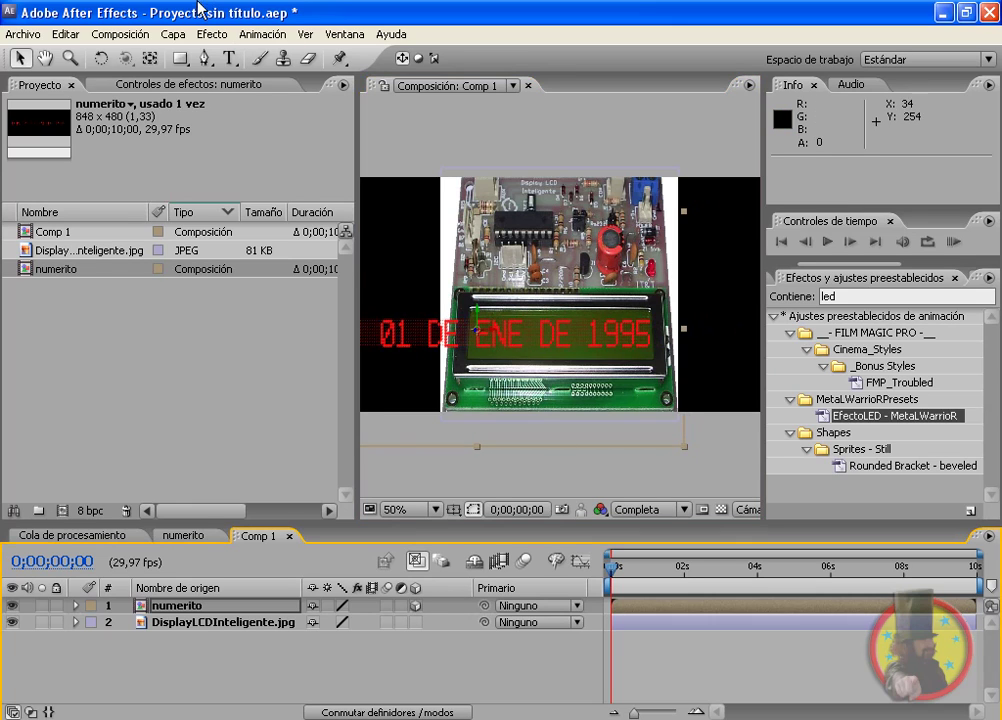
click(100, 58)
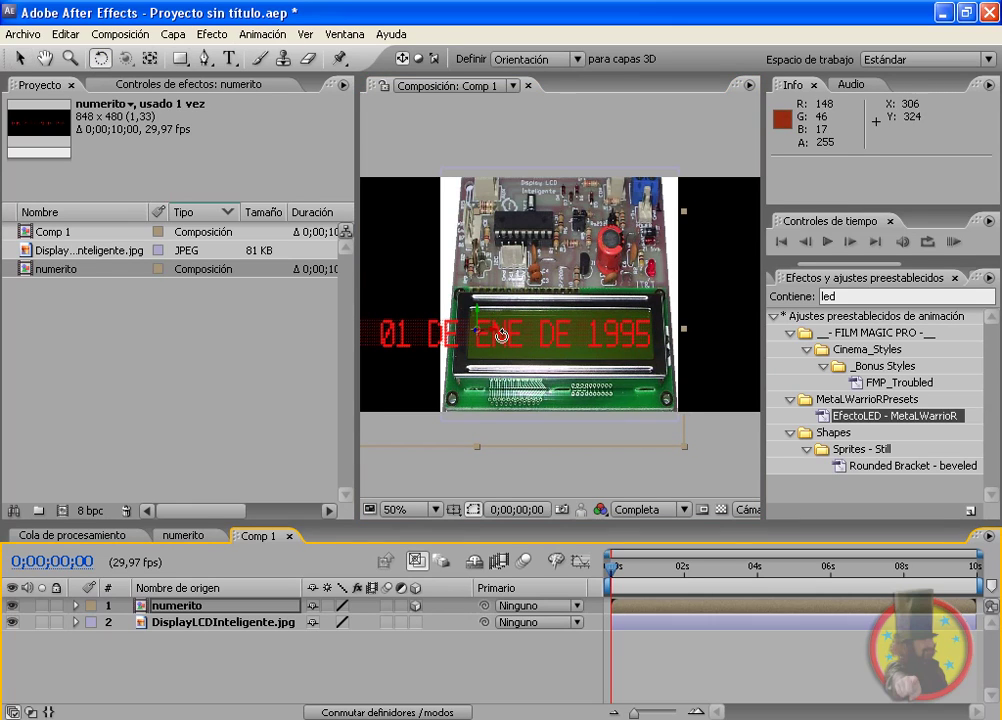
drag(488, 330, 497, 319)
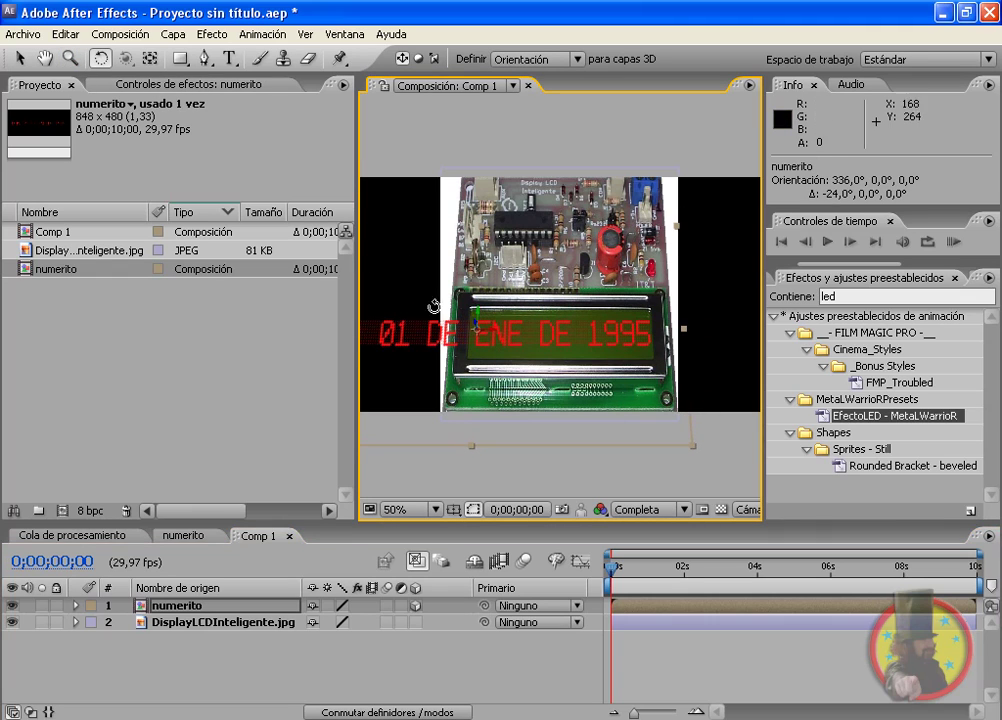
- Draw a four-point mask on the numerito layer over the LED text
click(205, 58)
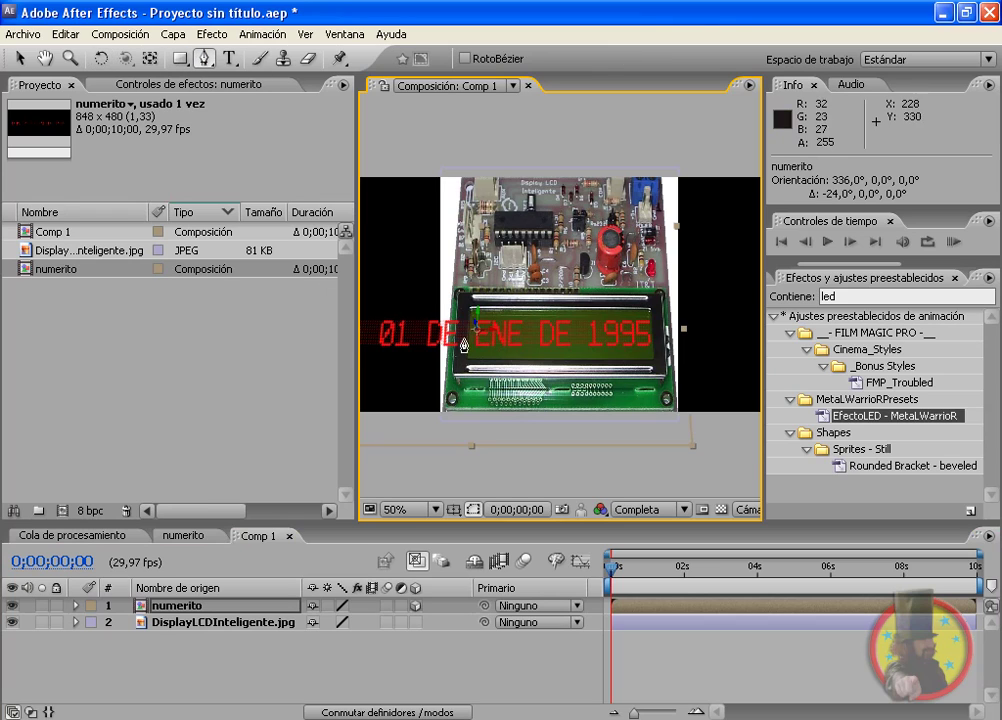
click(458, 378)
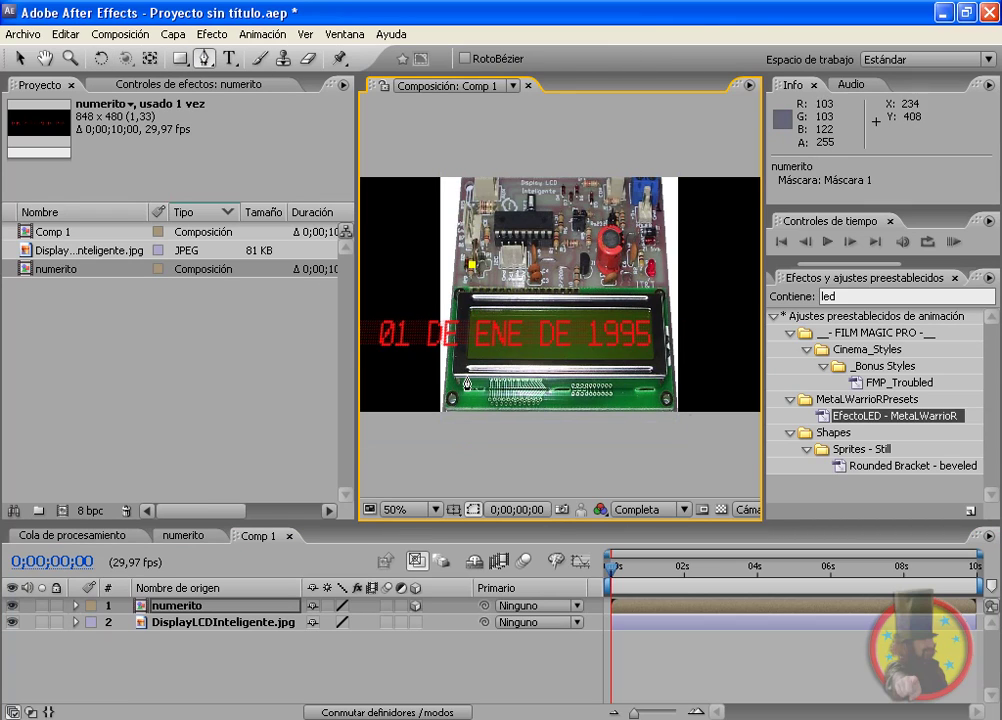
click(470, 262)
click(383, 396)
key(comma)
key(comma)
key(comma)
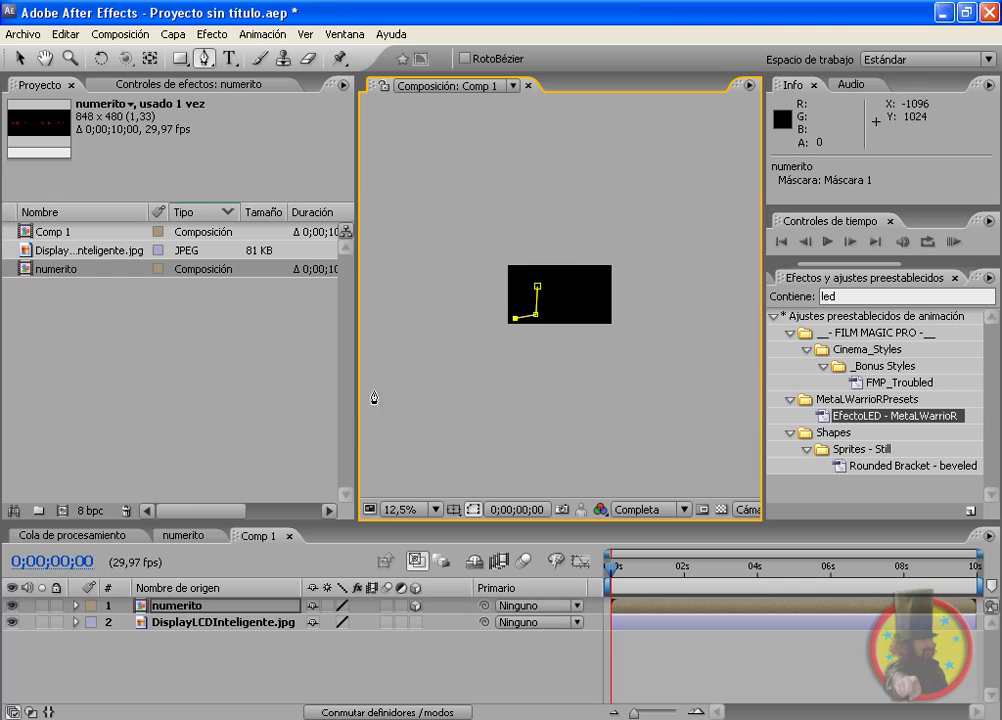
click(537, 288)
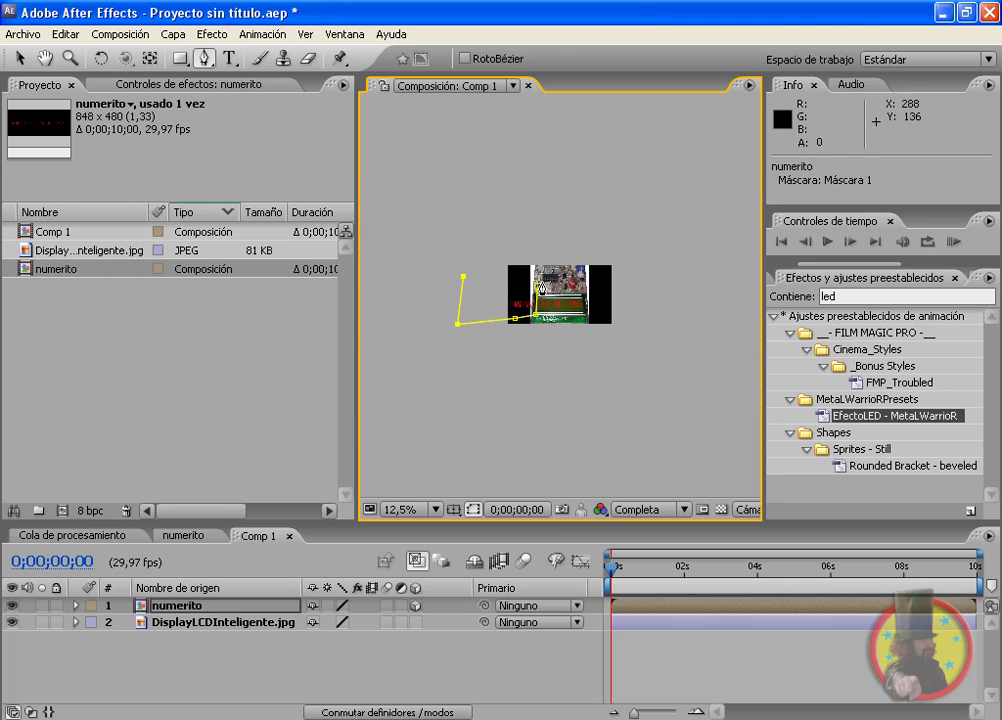
- Set Máscara 1 from Sumar to Restar, collapse the layer and view the comp at 50%
click(76, 606)
click(93, 622)
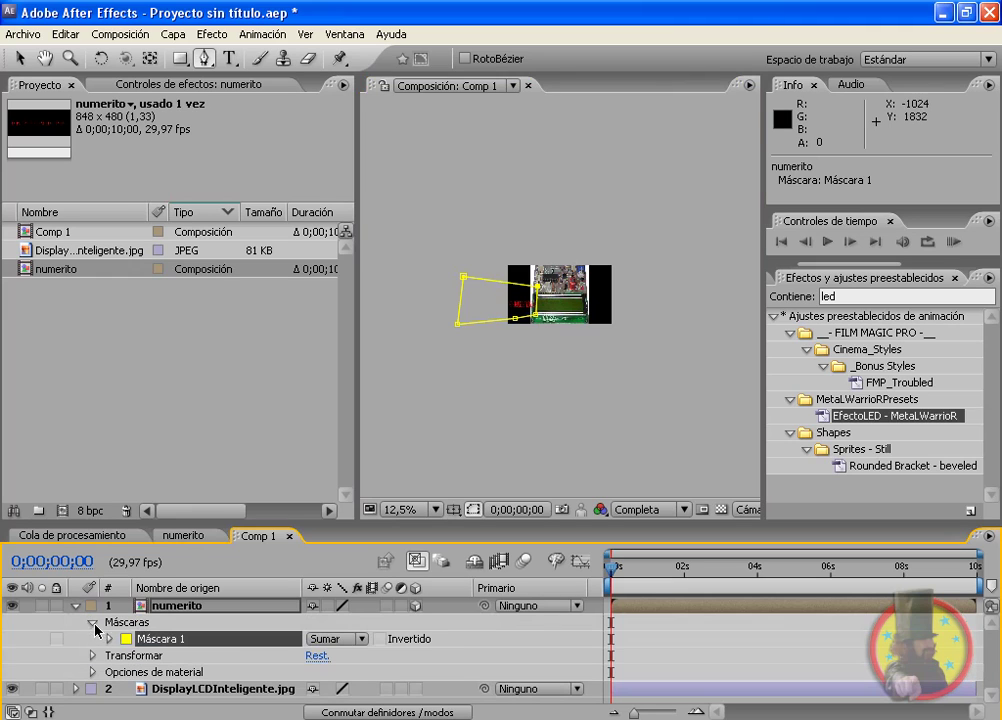
click(335, 638)
click(331, 651)
click(76, 606)
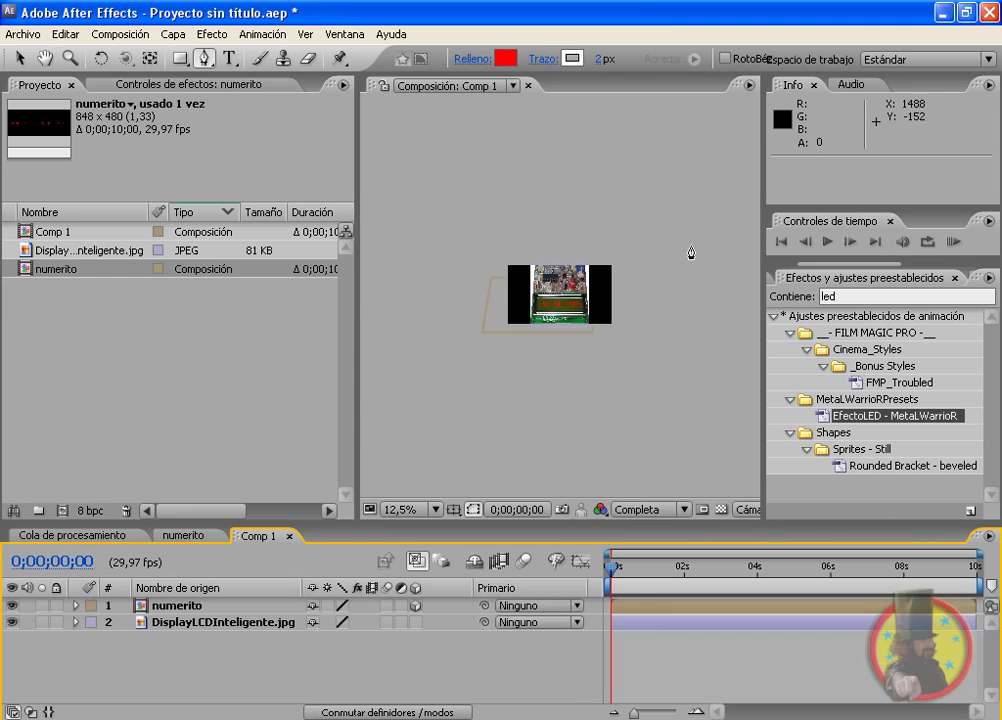
key(slash)
key(comma)
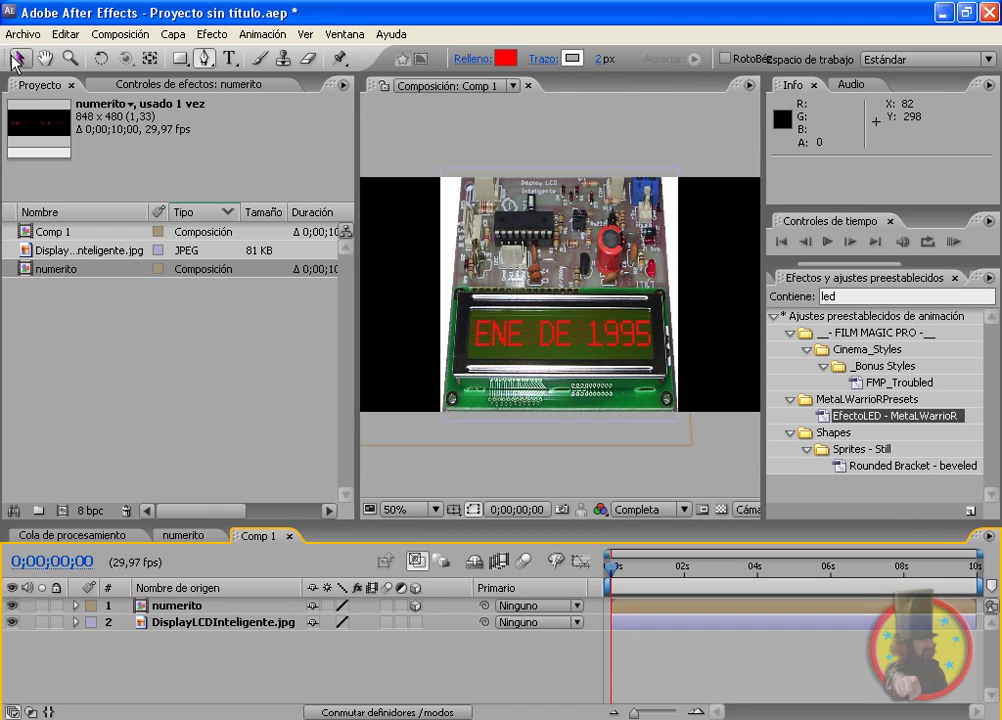
click(19, 57)
click(224, 622)
- Scale the numerito layer to about 97%, 148% to fill the LCD, nudge it right, then open numerito
click(200, 605)
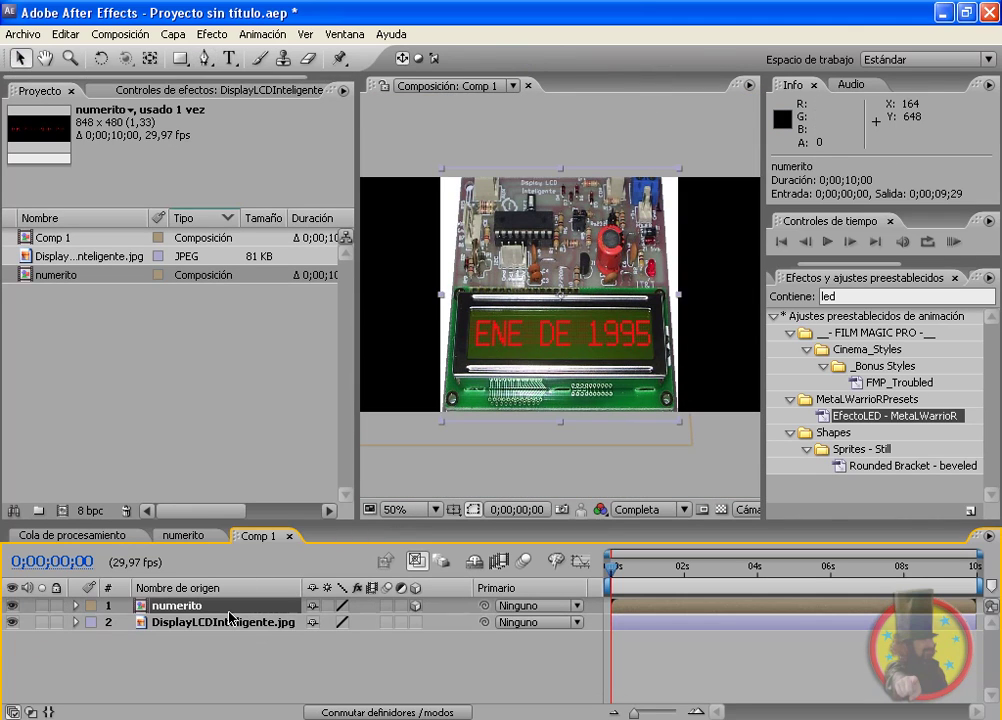
click(568, 340)
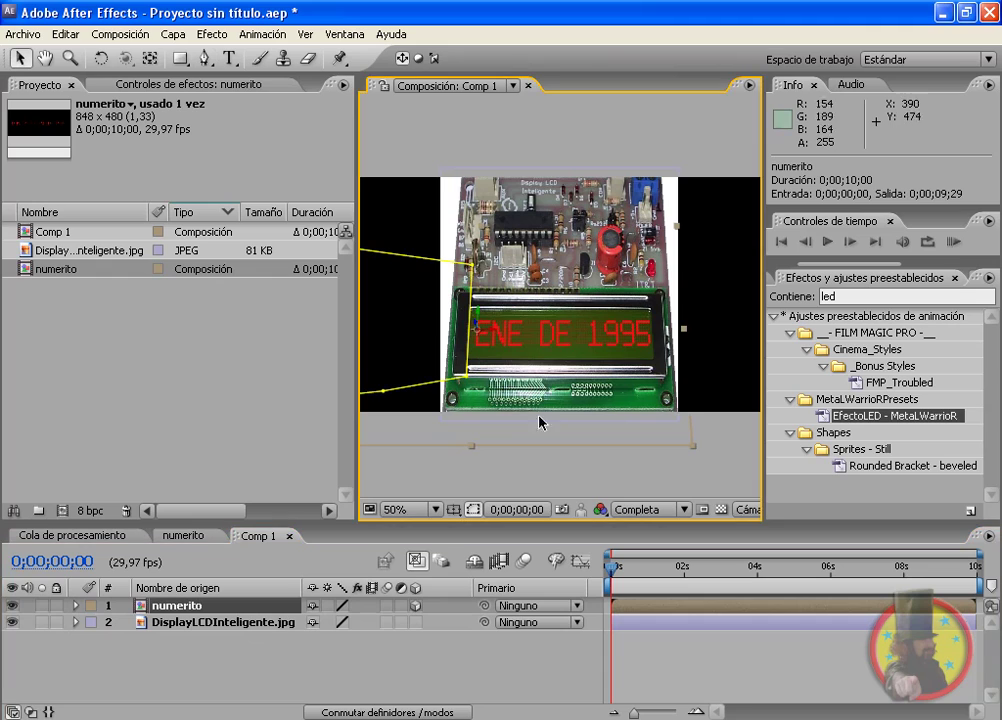
drag(472, 447, 466, 507)
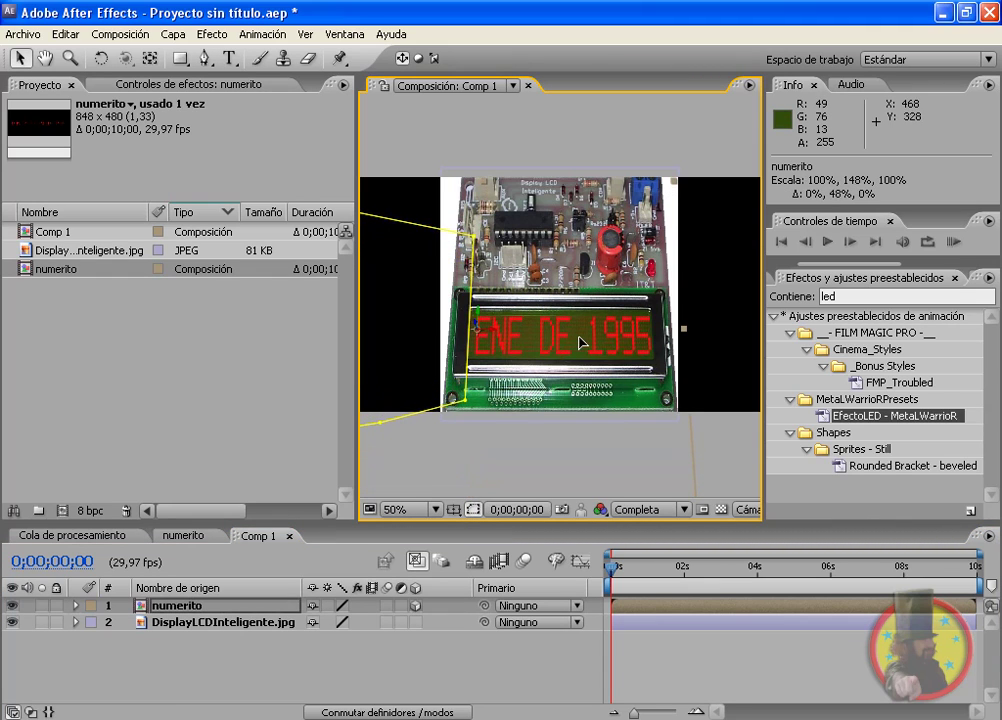
drag(553, 340, 580, 344)
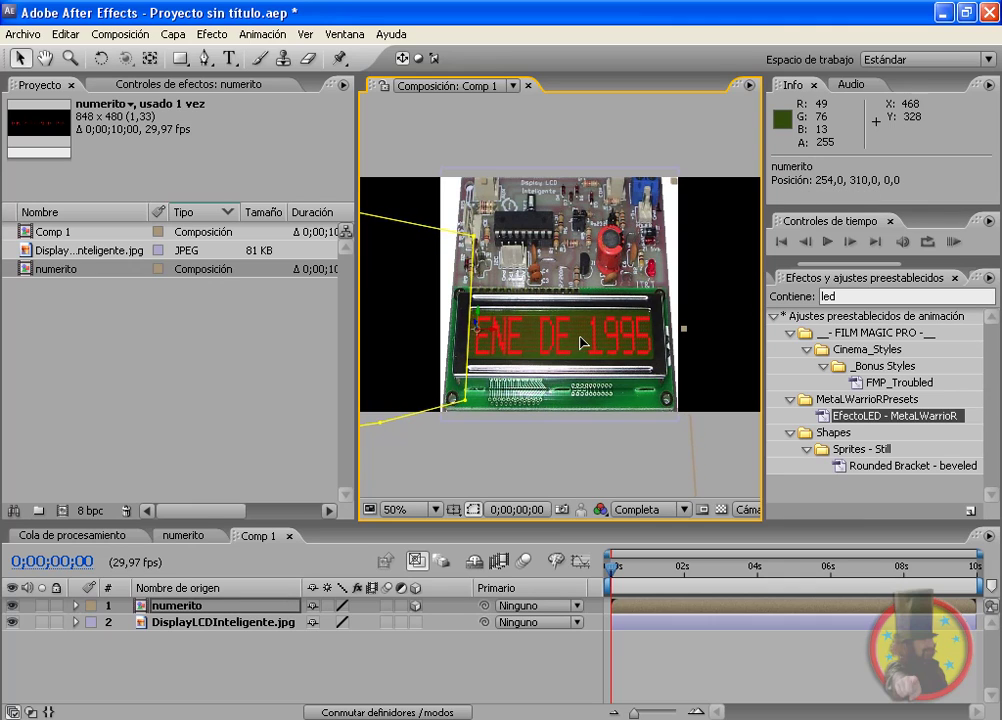
drag(682, 331, 677, 333)
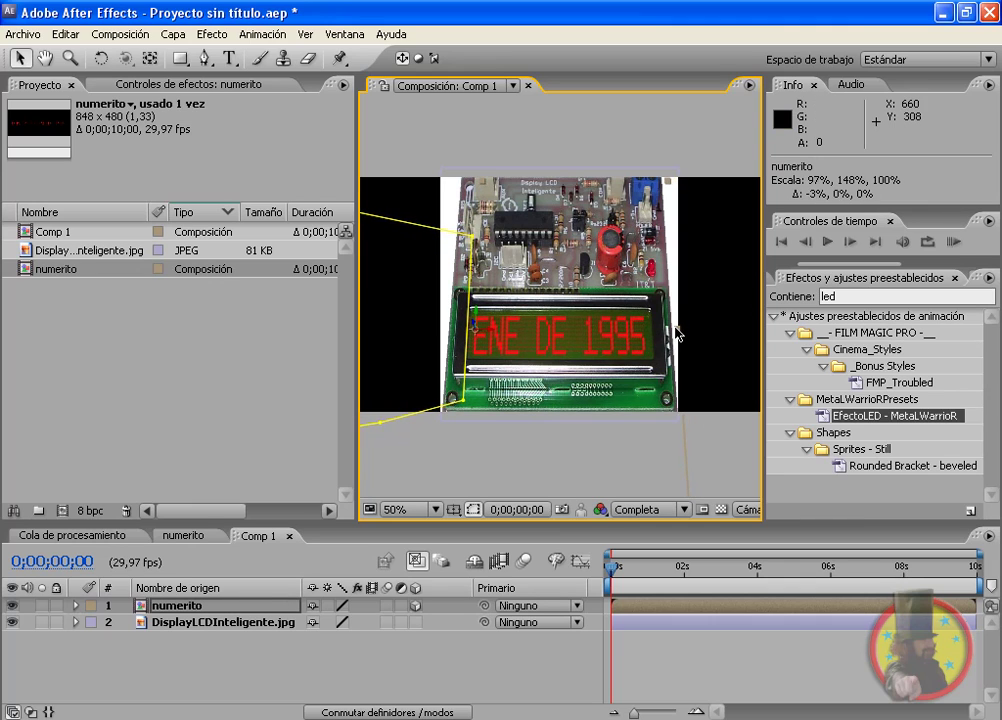
key(Right)
key(Right)
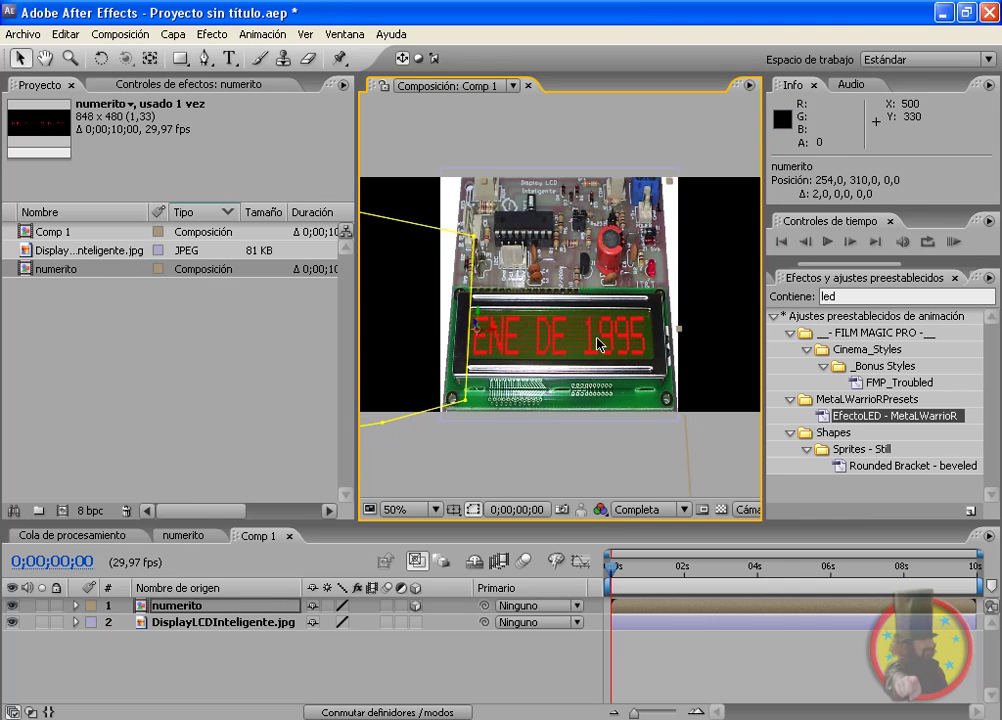
key(Right)
key(Right)
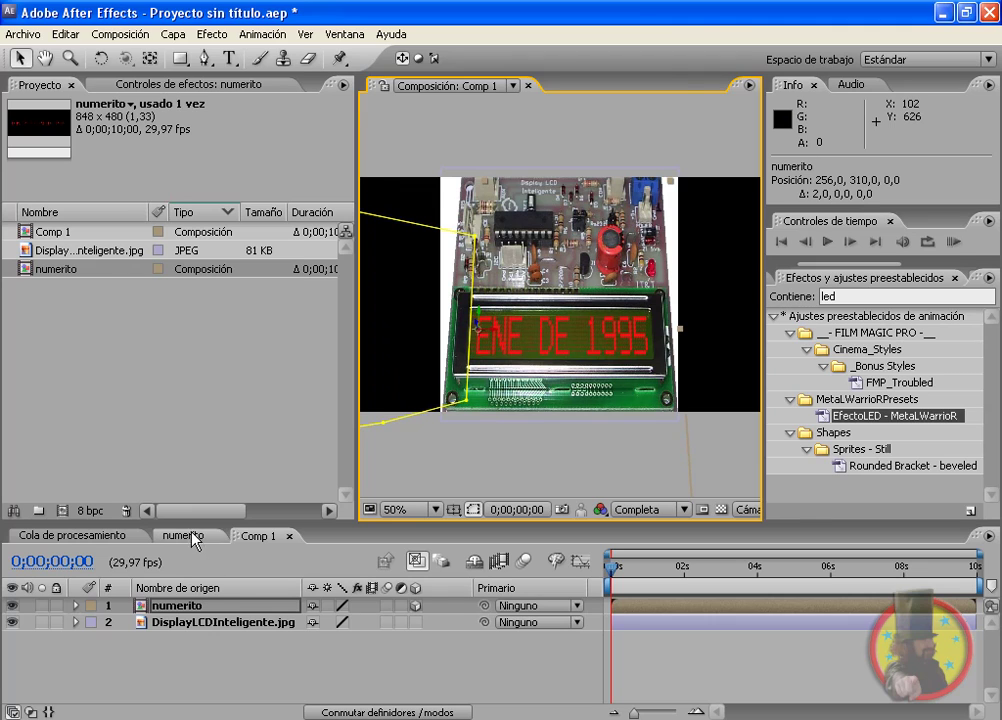
click(192, 537)
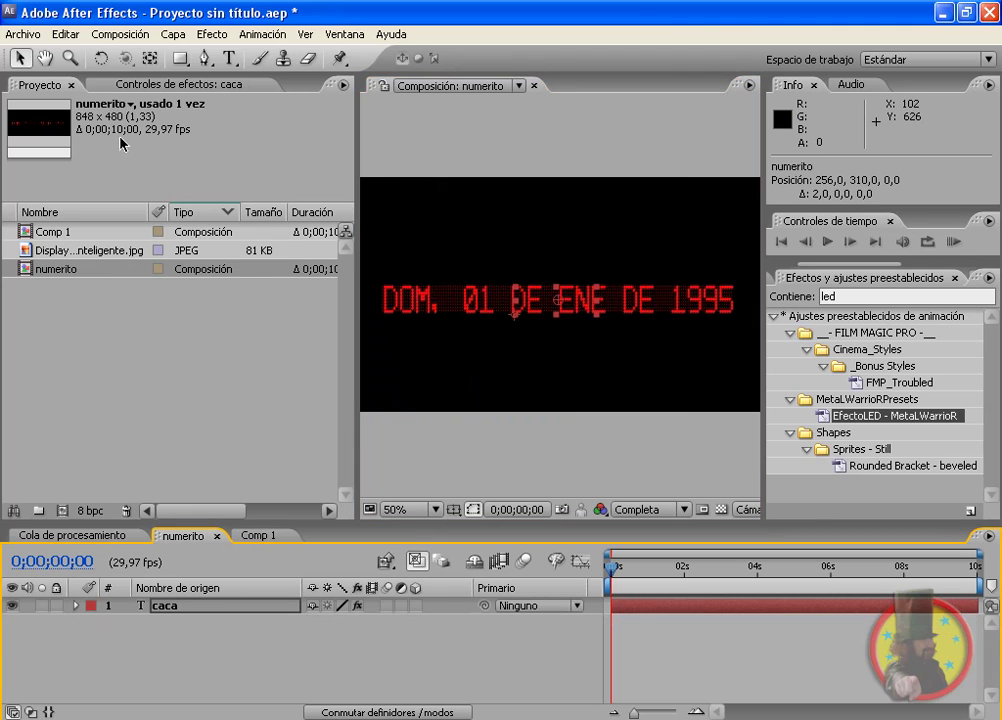
- Set the Números fill colour to green 63F85B
click(108, 82)
click(176, 303)
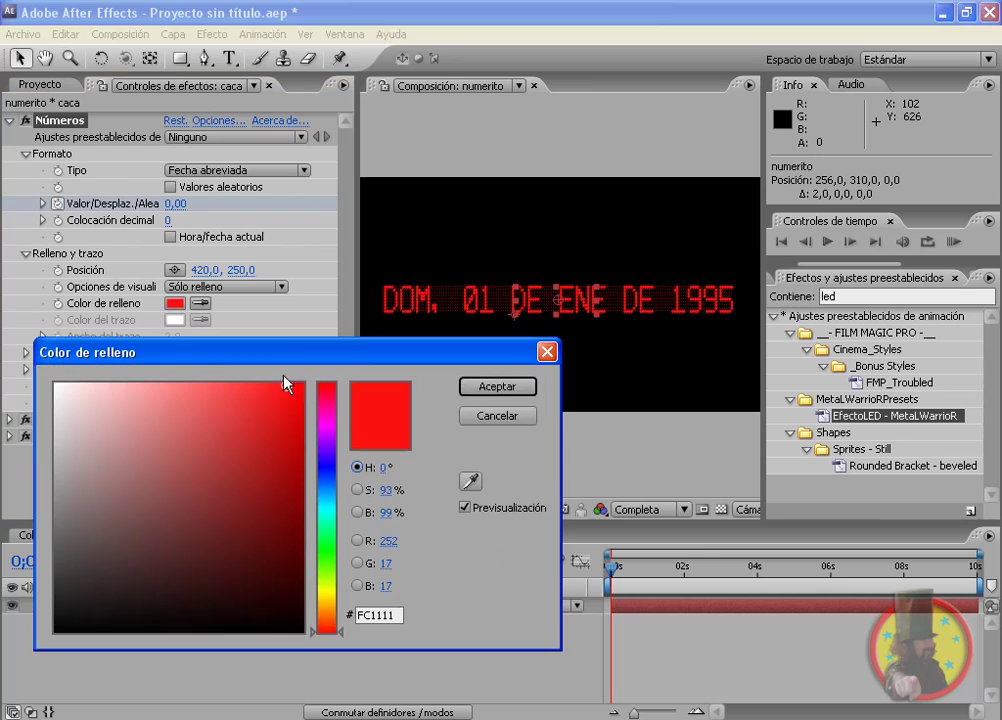
drag(349, 470, 343, 603)
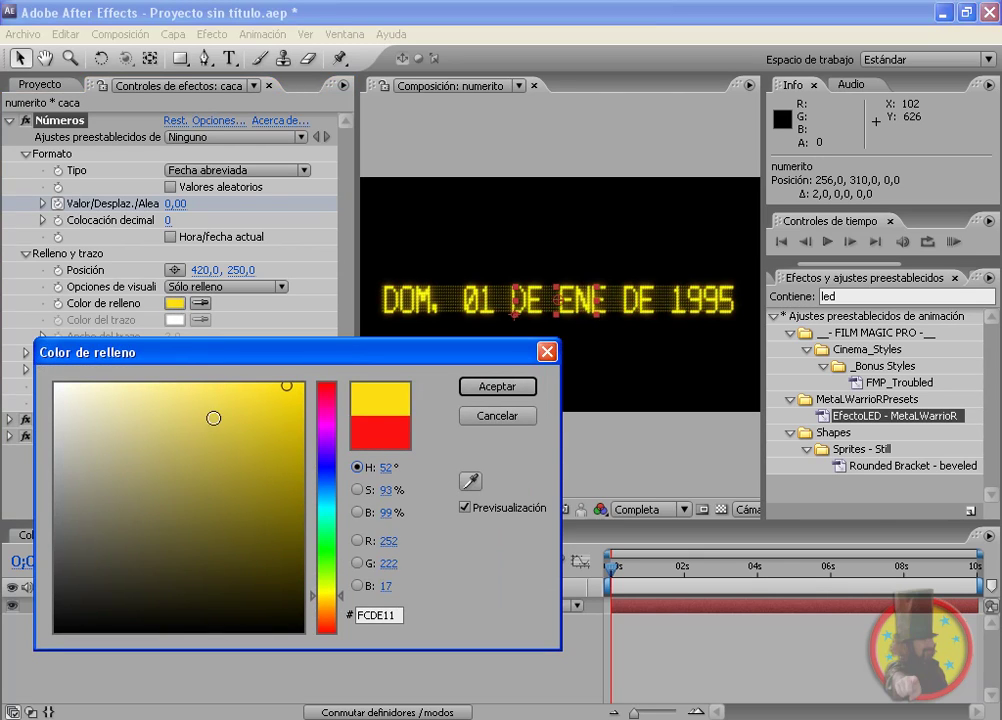
click(211, 388)
drag(322, 521, 336, 552)
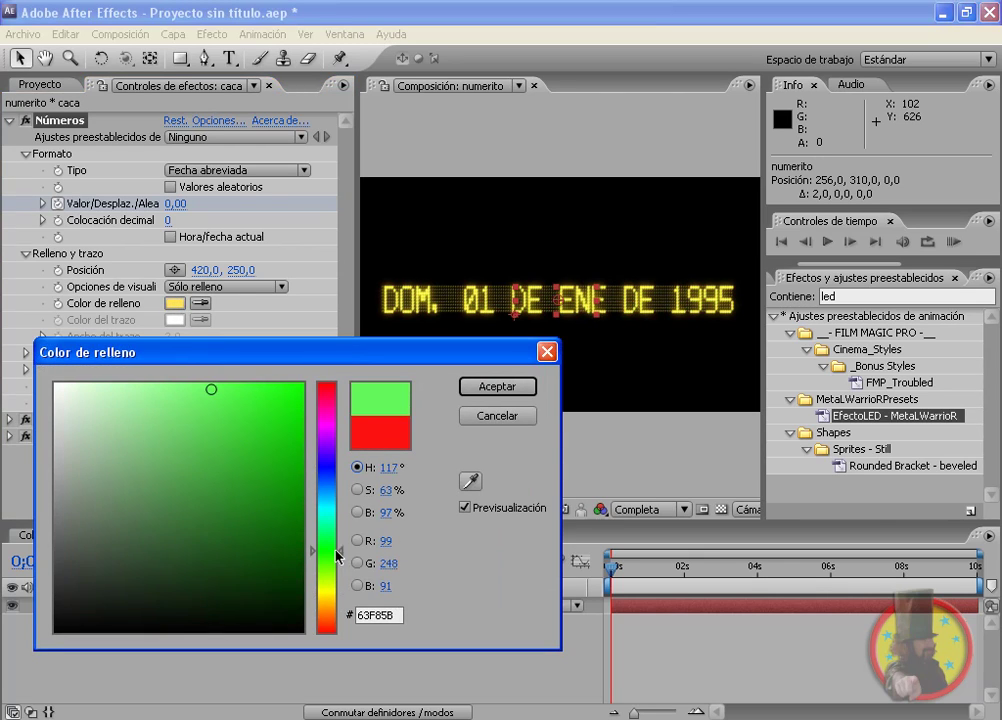
click(500, 386)
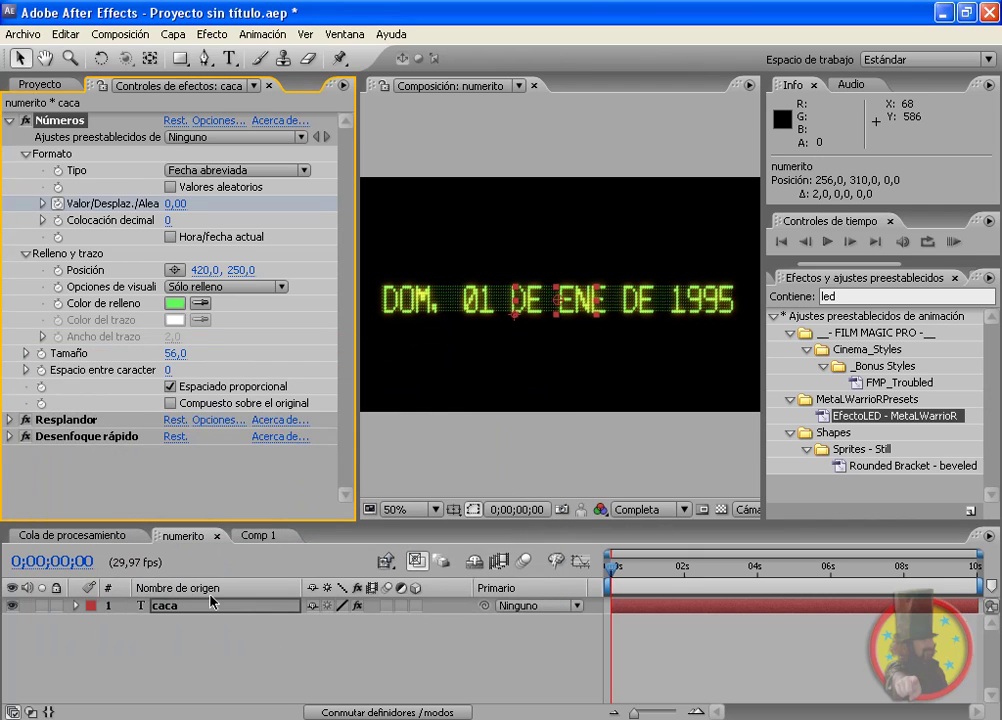
- Check the green text in Comp 1 with a brief preview, then return to numerito
click(262, 538)
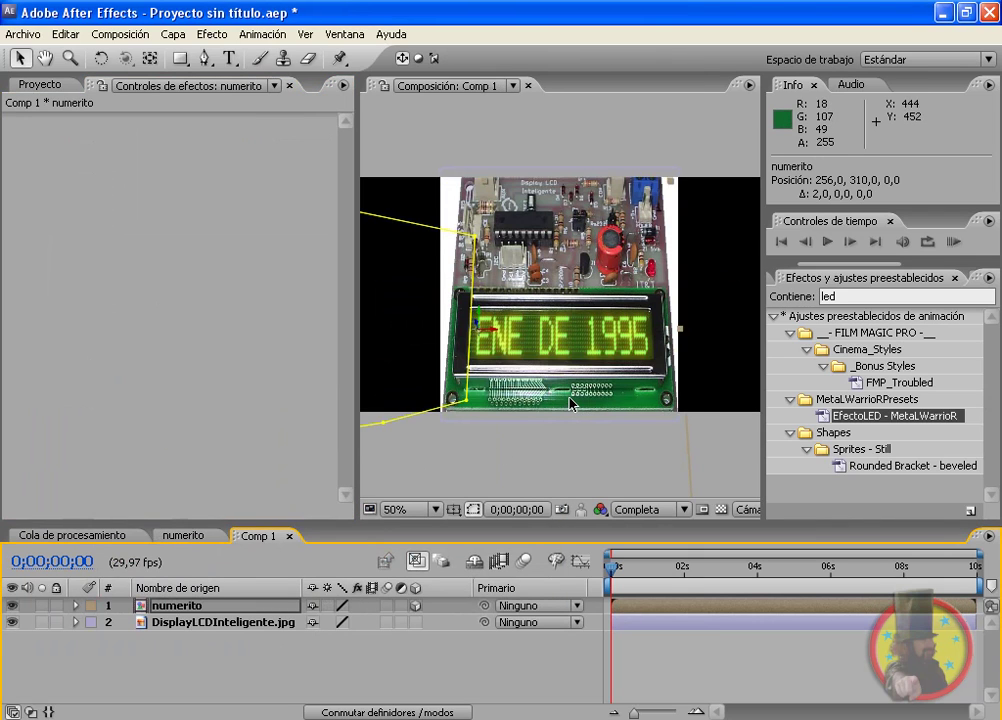
scroll(570, 402, up, 2)
scroll(577, 401, down, 2)
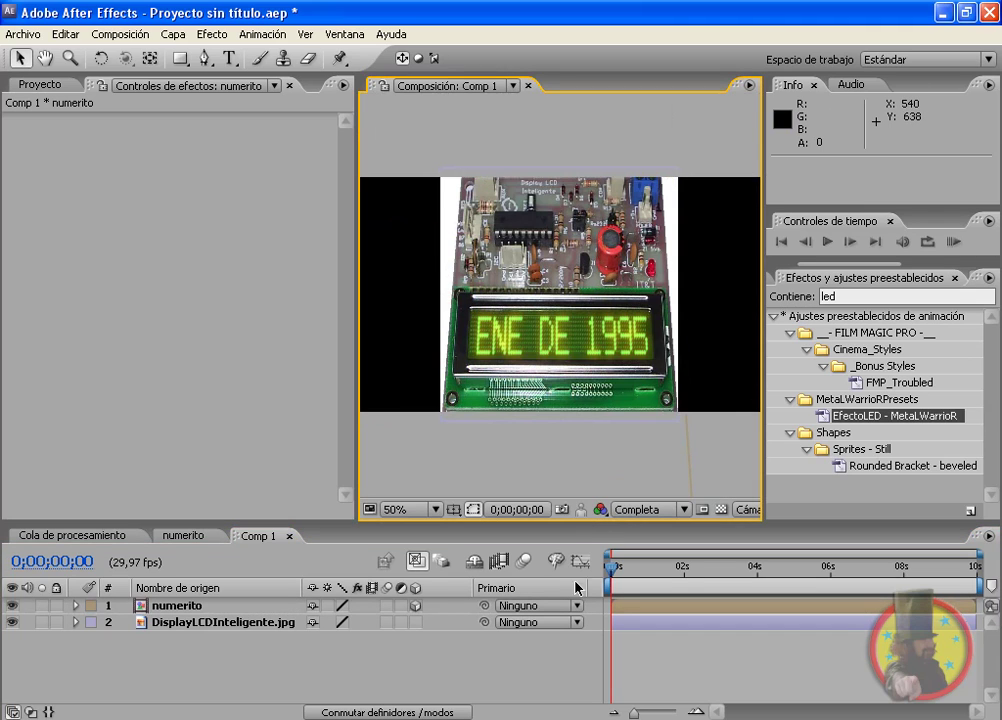
mouse_move(610, 577)
mouse_down()
mouse_move(656, 577)
mouse_move(611, 577)
mouse_up()
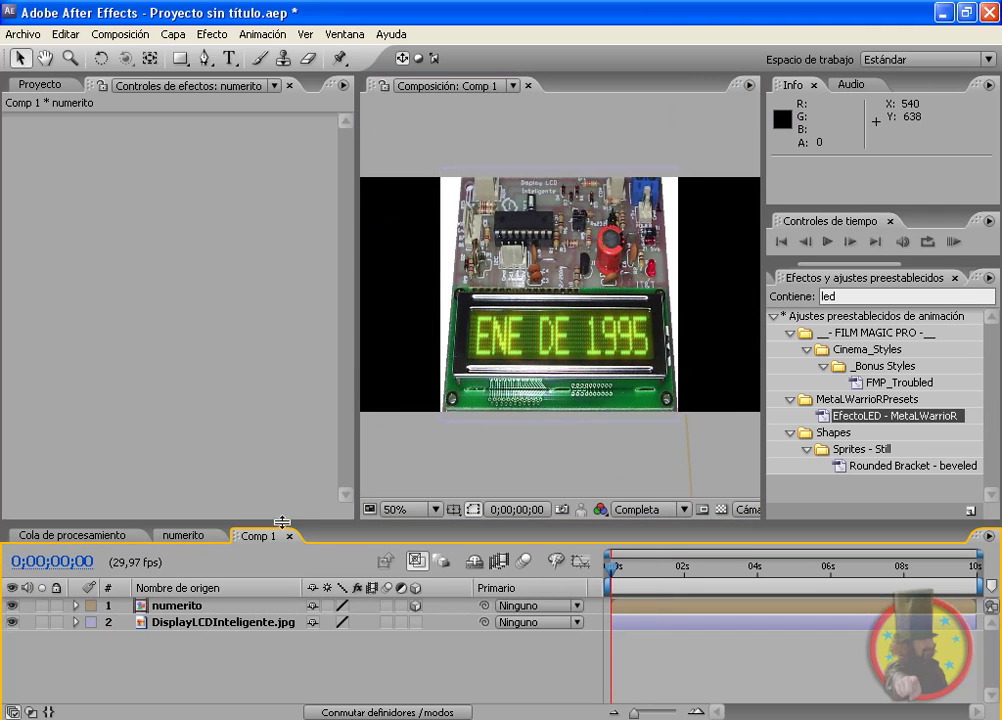
click(155, 536)
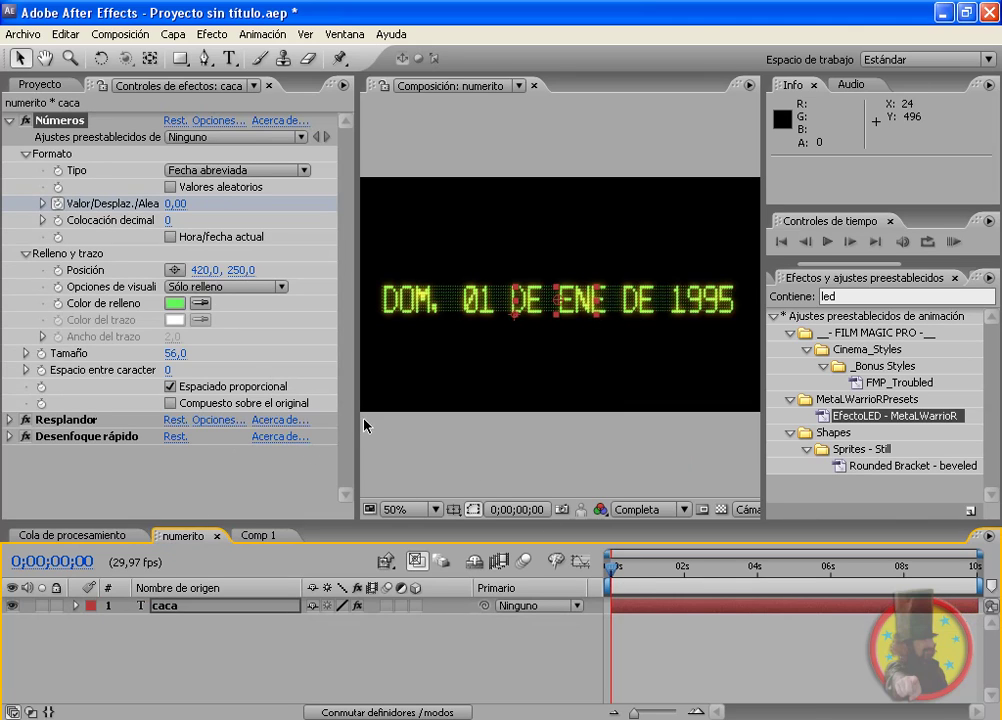
- Set the Números Tipo to Código de tiempo [30] and check it counts
click(221, 170)
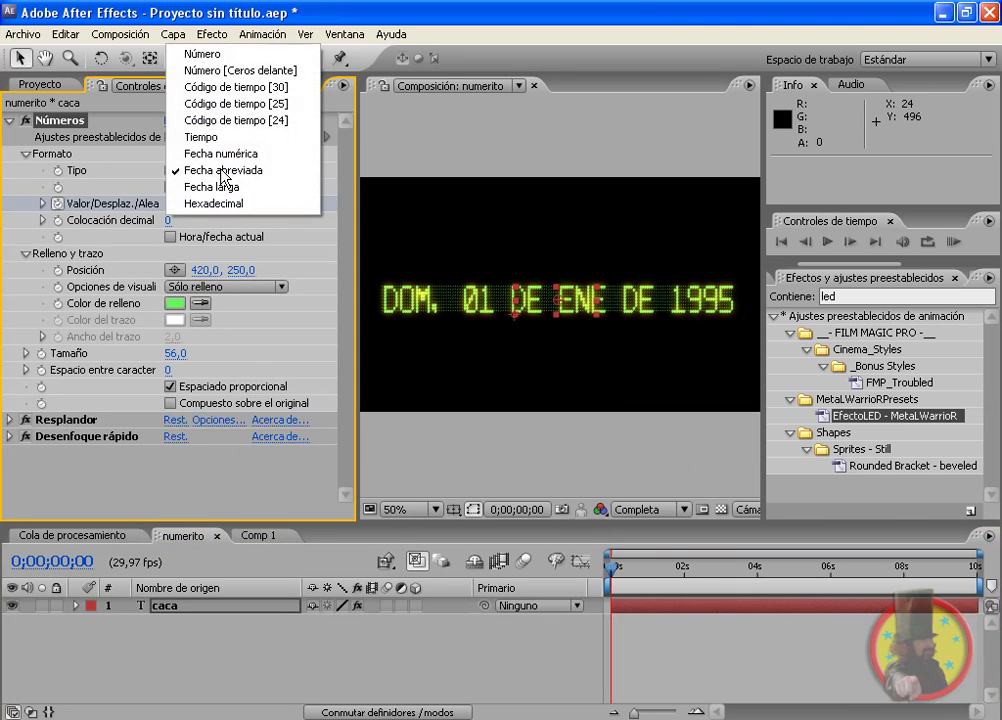
click(240, 86)
drag(613, 558, 650, 558)
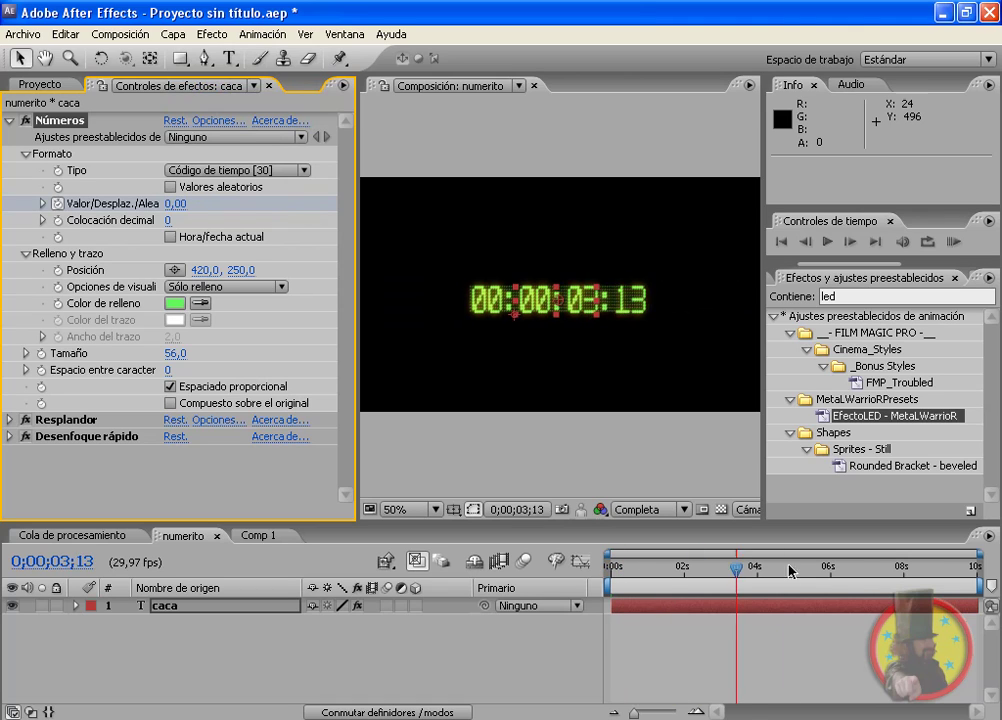
key(Home)
- Centre the 00:00:00:00 timecode on the LCD in Comp 1 and preview it running
click(258, 535)
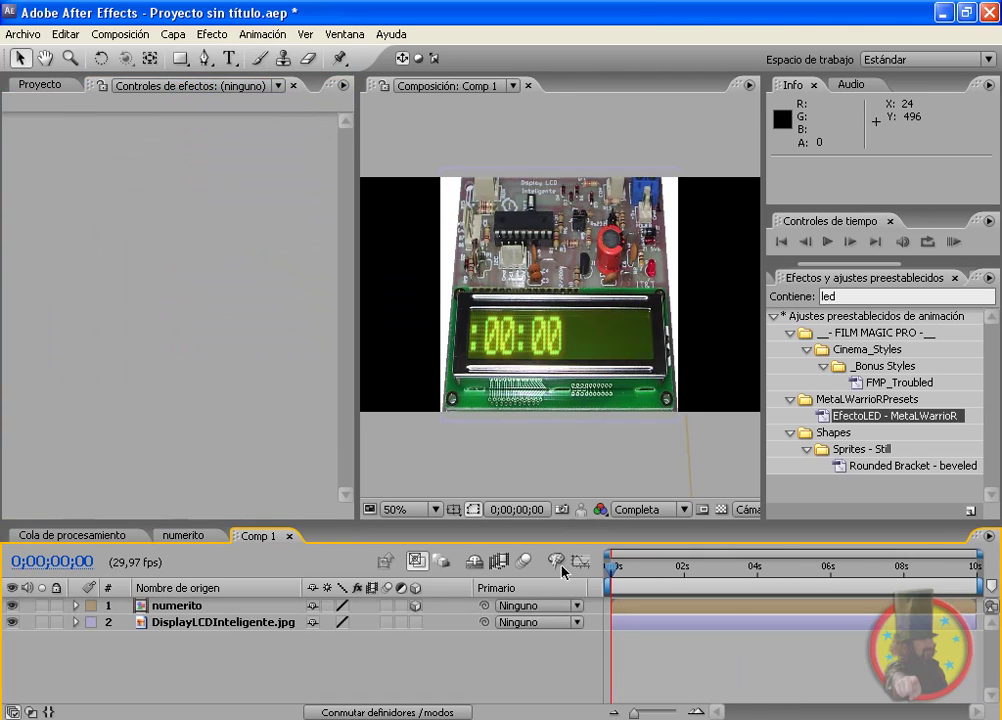
mouse_move(499, 349)
mouse_down()
mouse_move(588, 351)
mouse_move(463, 352)
mouse_up()
click(557, 352)
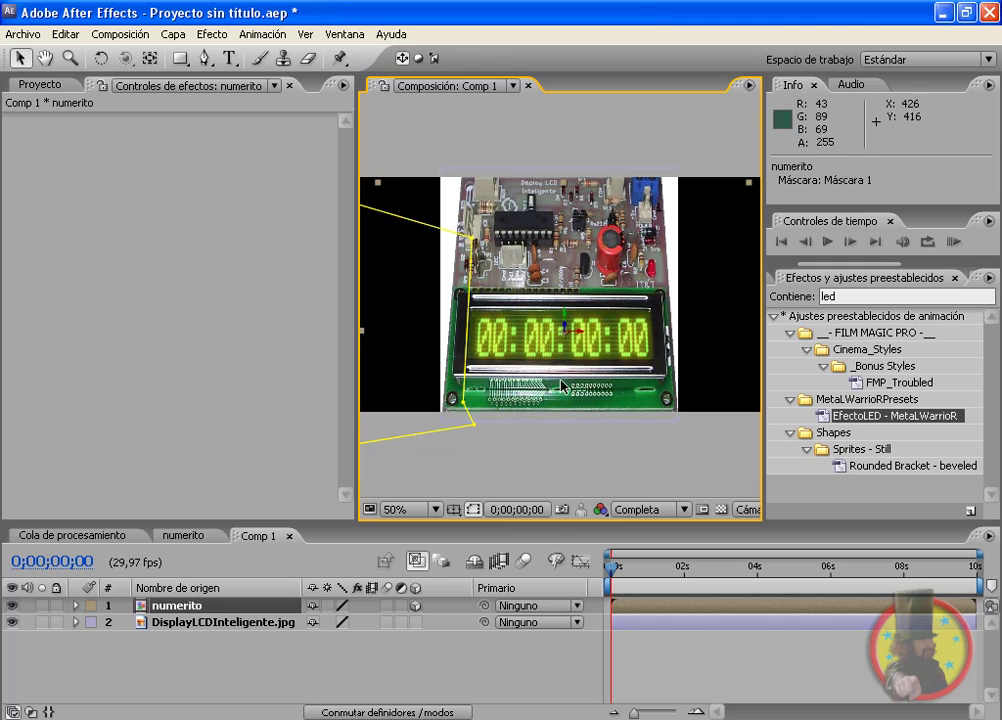
drag(526, 349, 523, 347)
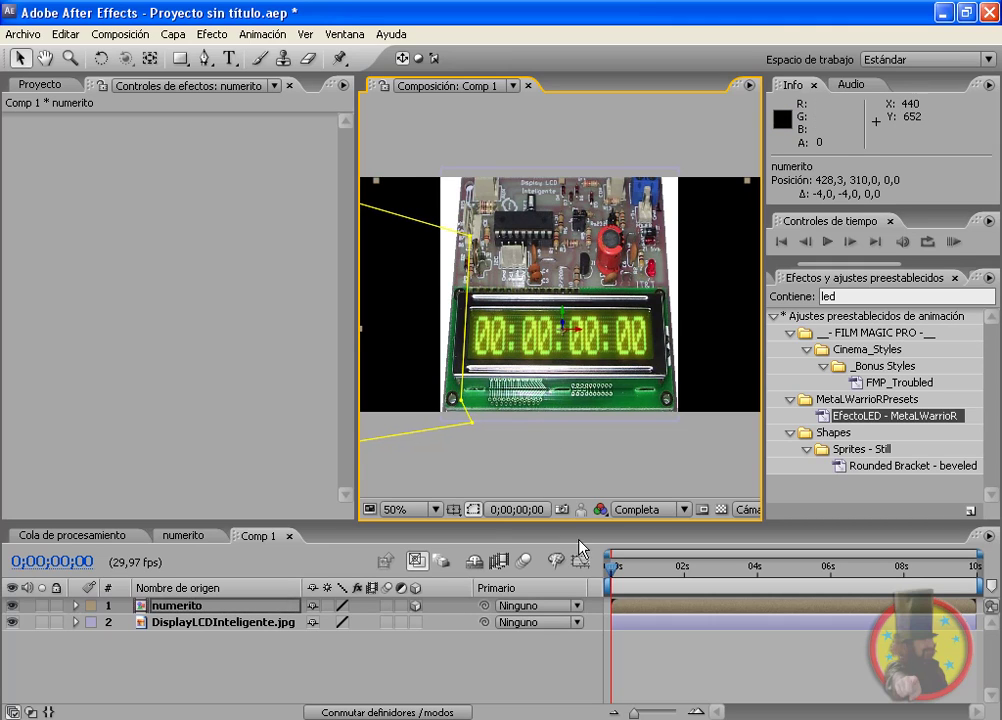
drag(627, 573, 847, 575)
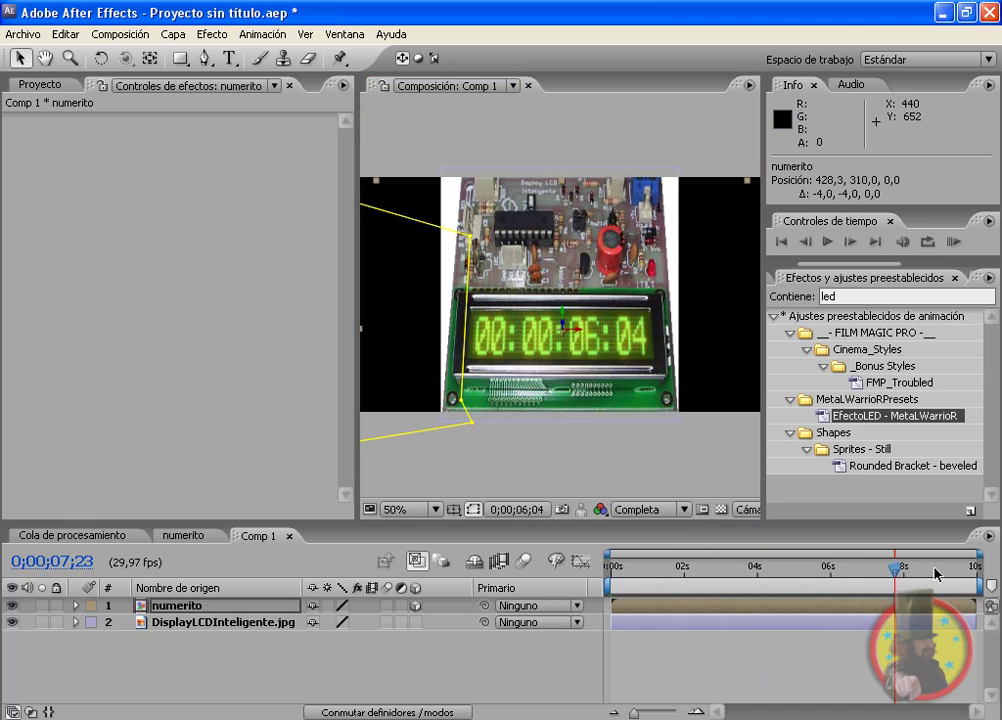
key(Home)
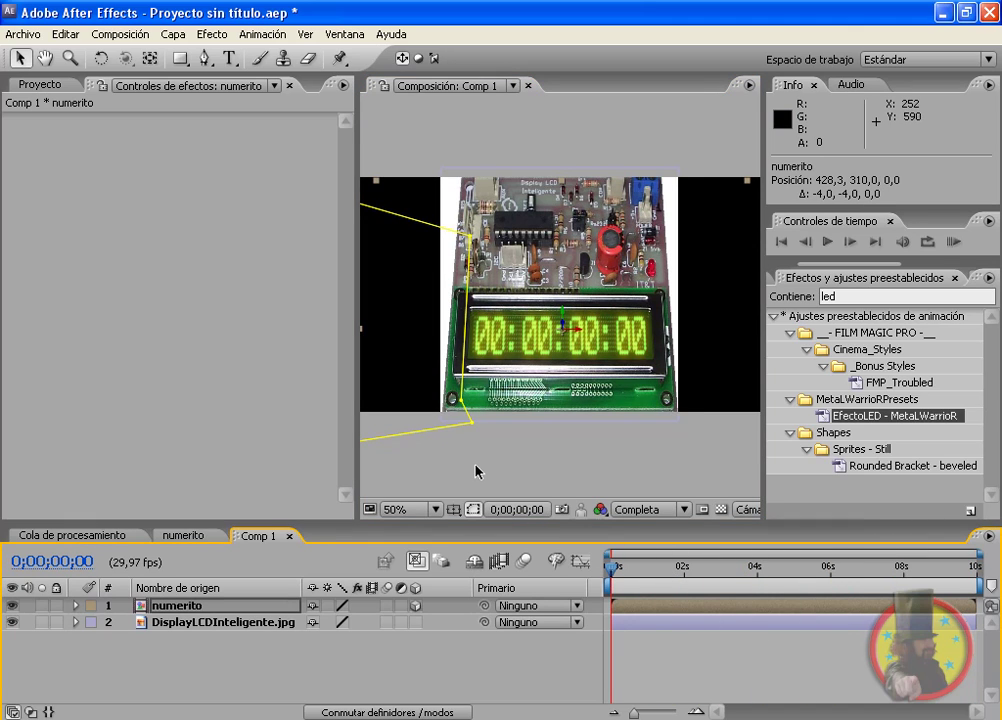